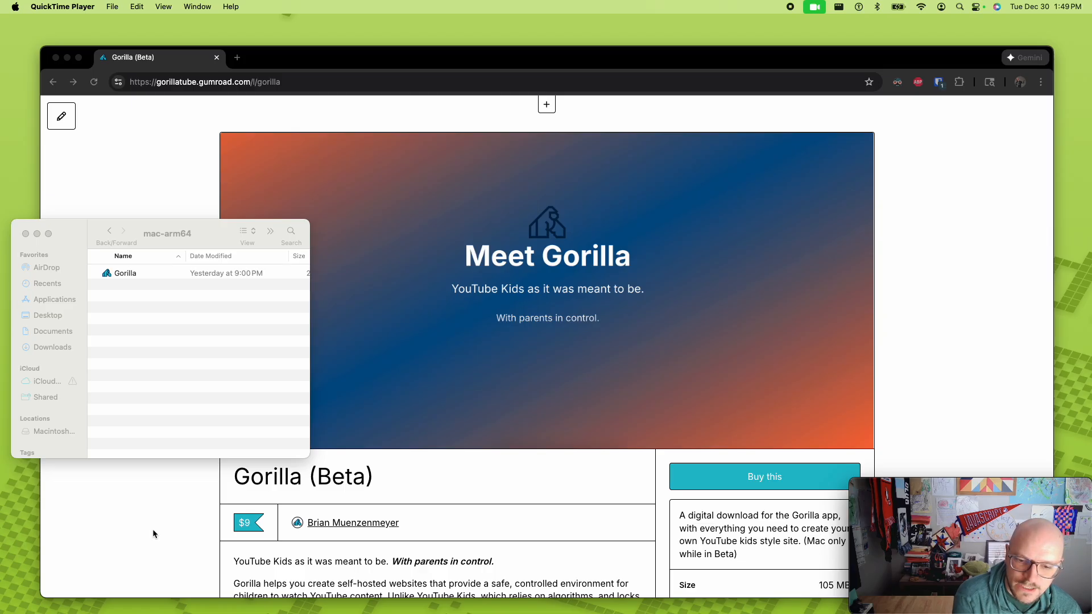
- Return to the Gorilla homepage, look it over and open the product page for the $9 public beta
{"action": "left_click", "coordinate": [52, 82]}
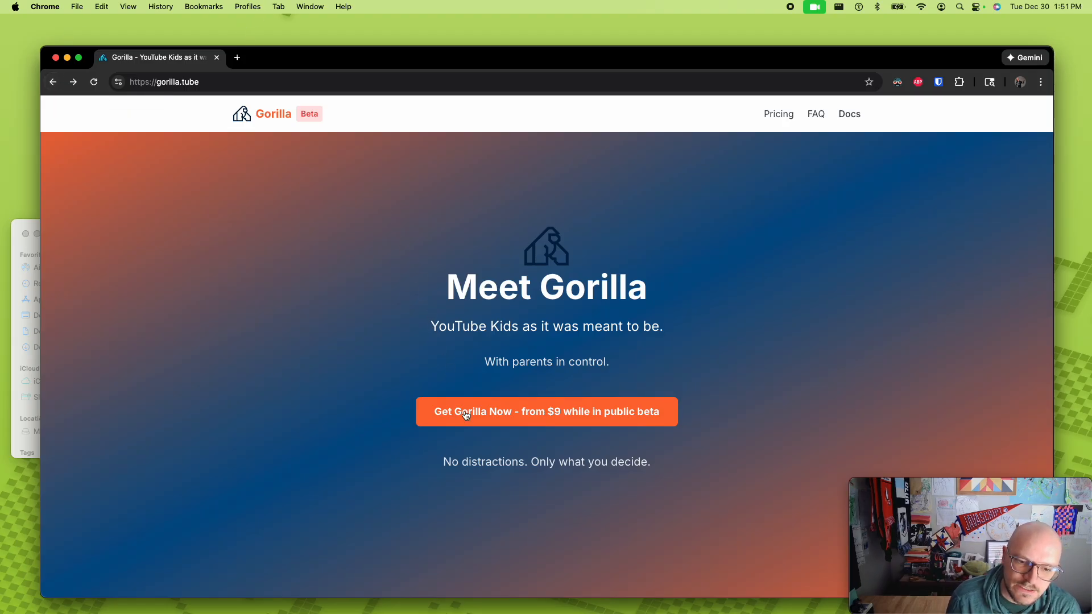
{"action": "scroll", "coordinate": [458, 319], "scroll_direction": "down", "scroll_amount": 2}
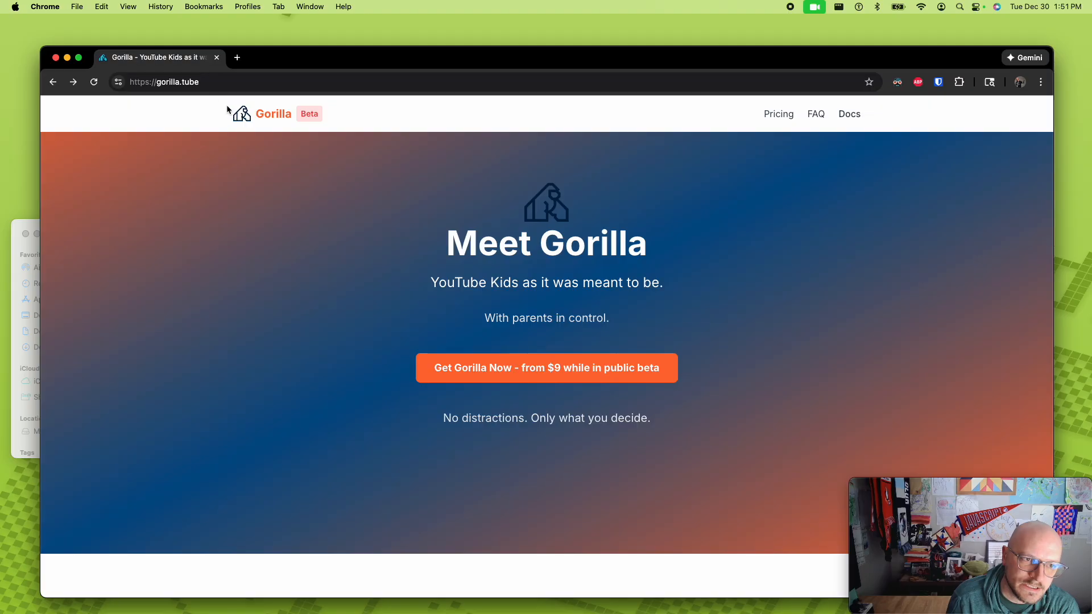
{"action": "left_click", "coordinate": [544, 369]}
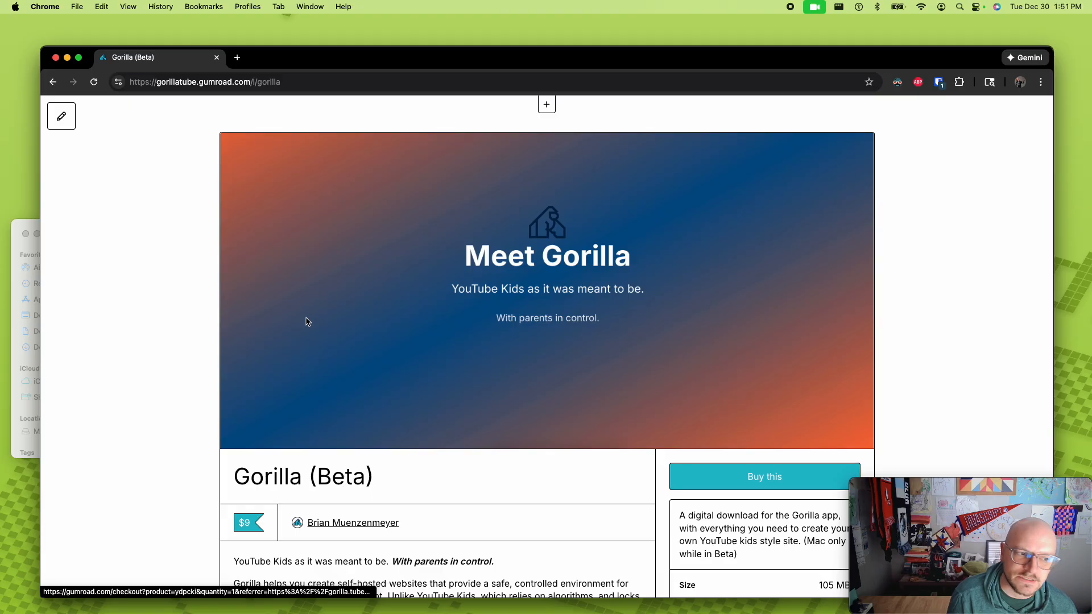
- Switch to Finder's mac-arm64 folder, launch the Gorilla app and start making a new app
{"action": "left_click", "coordinate": [13, 346]}
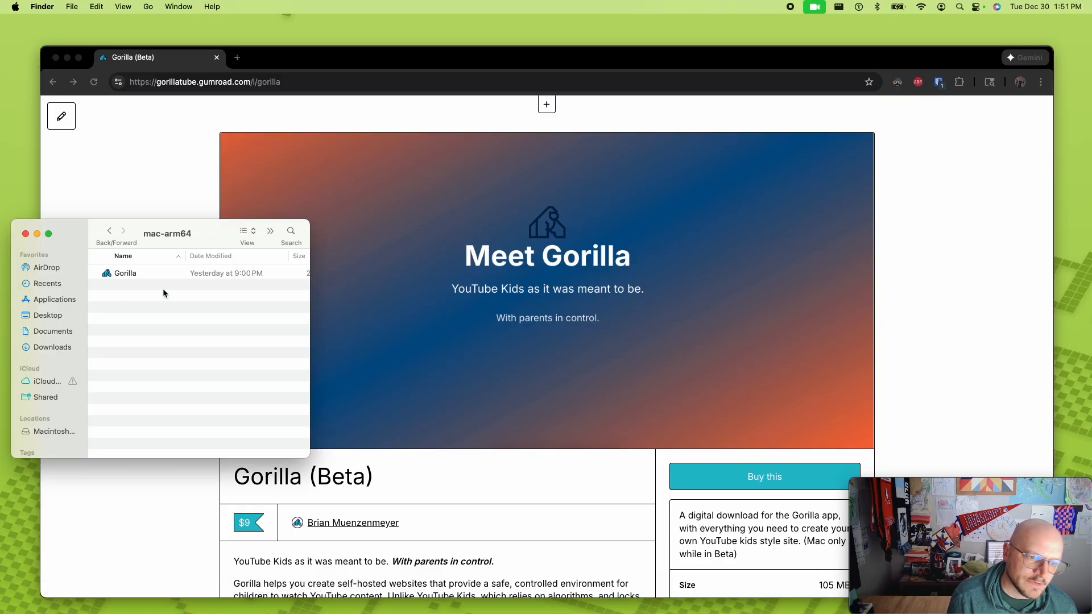
{"action": "left_click", "coordinate": [127, 276]}
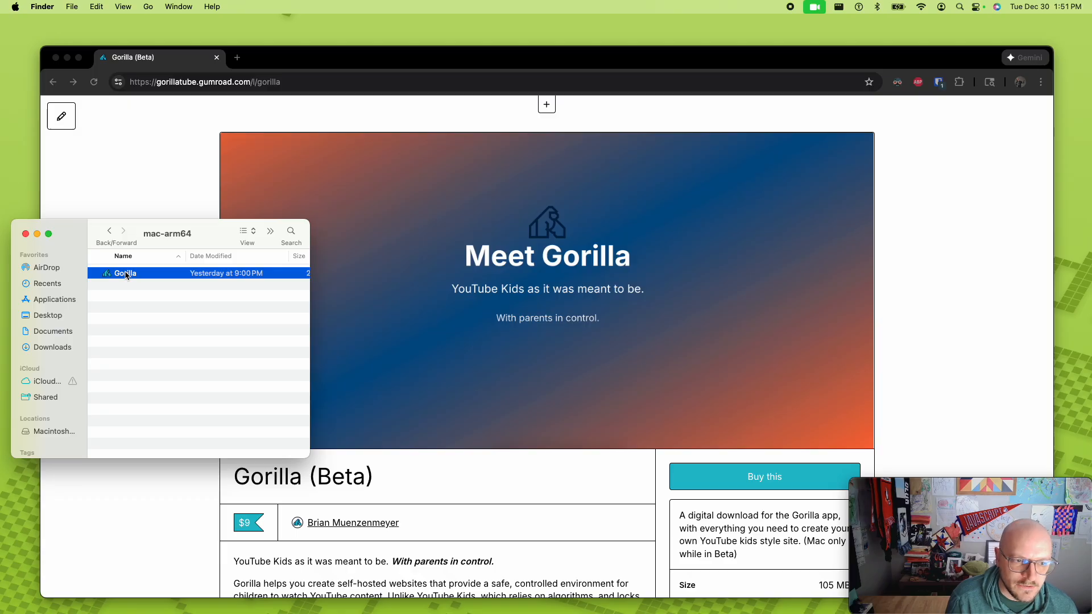
{"action": "double_click", "coordinate": [126, 276]}
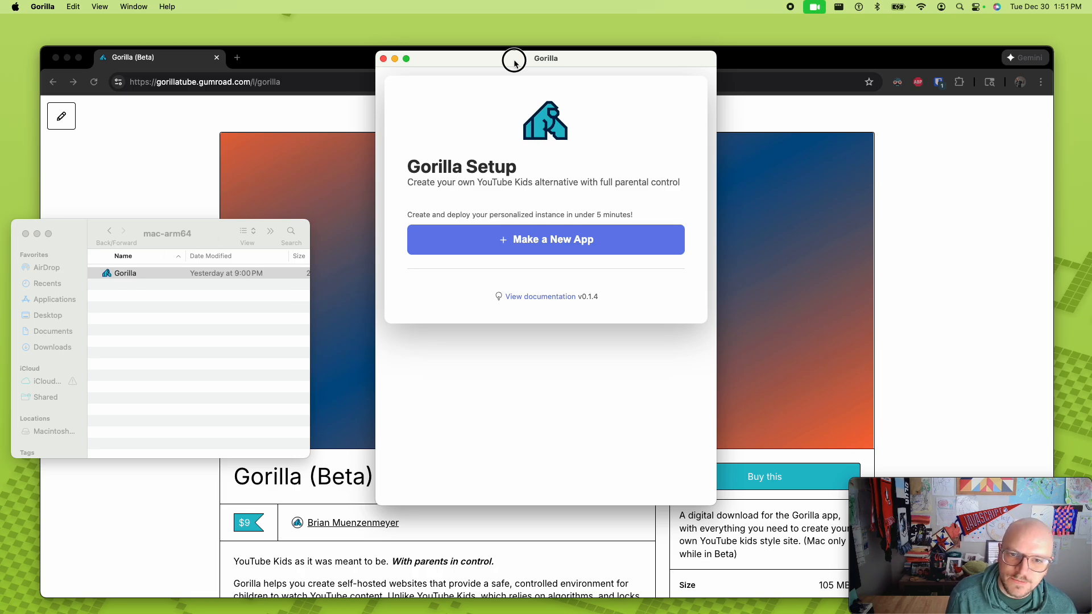
{"action": "left_click_drag", "start_coordinate": [514, 62], "coordinate": [513, 79]}
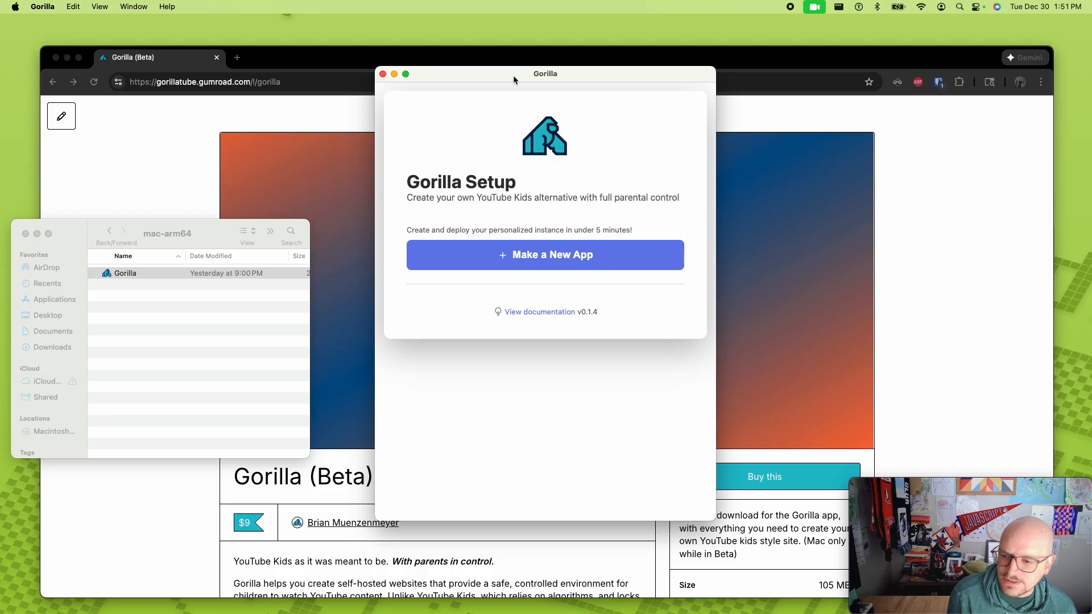
{"action": "left_click", "coordinate": [510, 255]}
{"action": "left_click", "coordinate": [513, 196]}
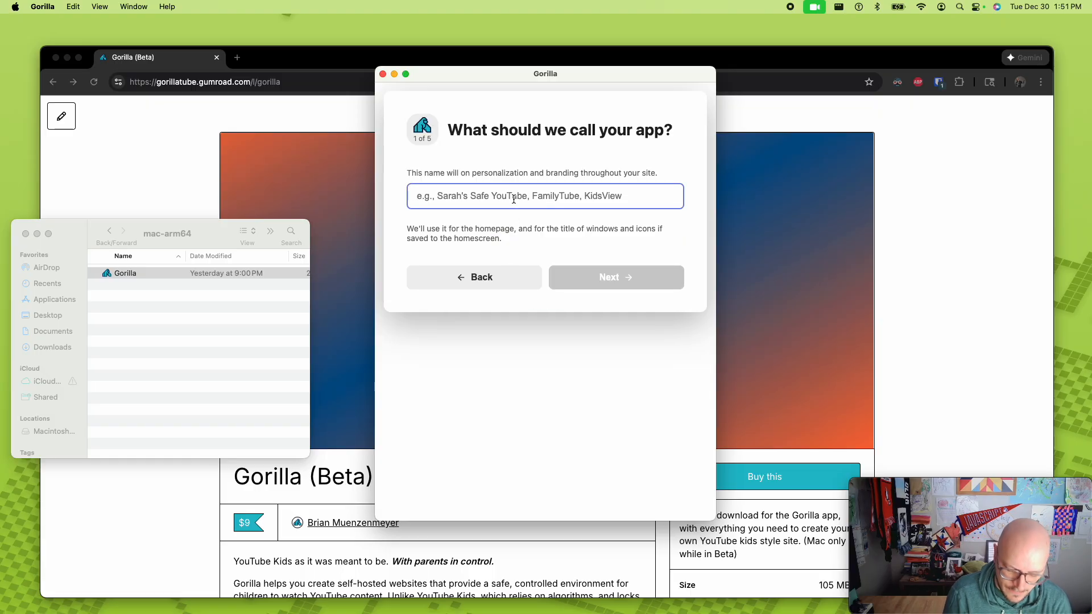
- Name the app Gorilla-Demo and continue to the YouTube API key instructions
{"action": "type", "text": "Gorill"}
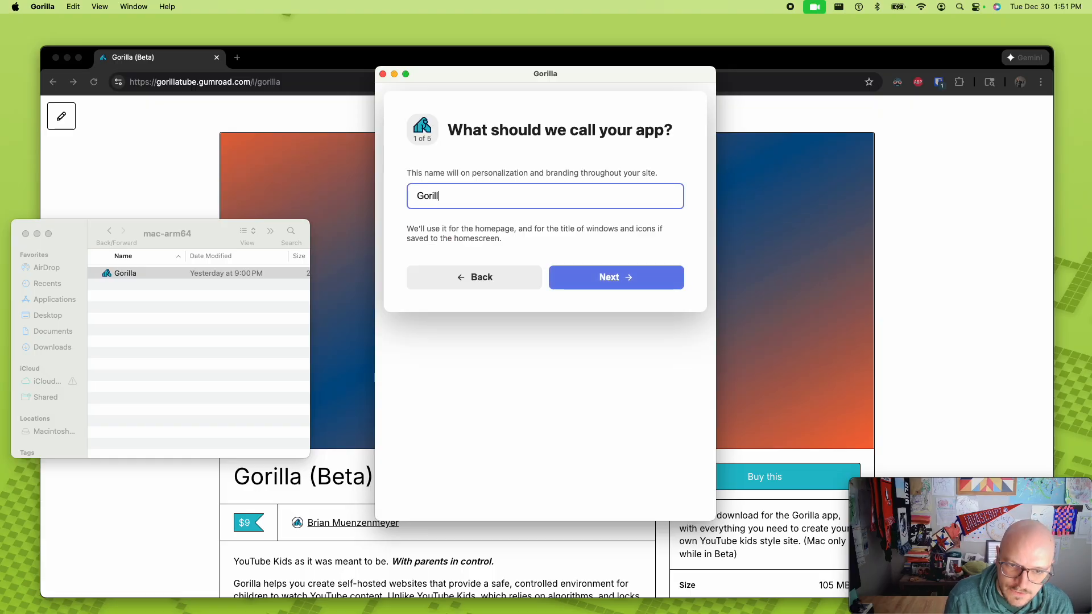
{"action": "type", "text": "a-Demo"}
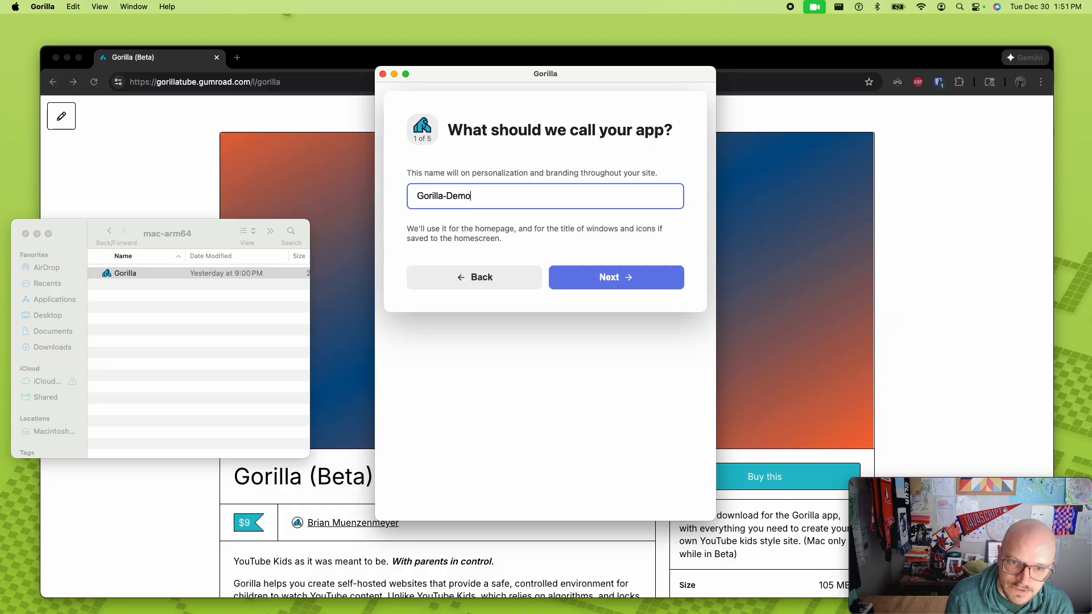
{"action": "left_click", "coordinate": [611, 277]}
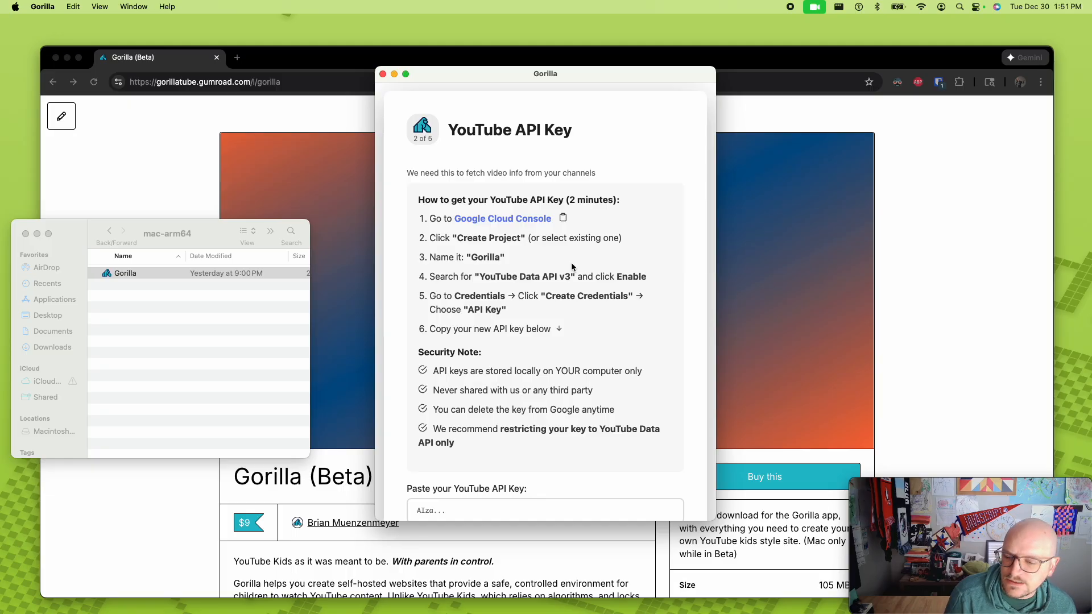
{"action": "scroll", "coordinate": [571, 266], "scroll_direction": "down", "scroll_amount": 5}
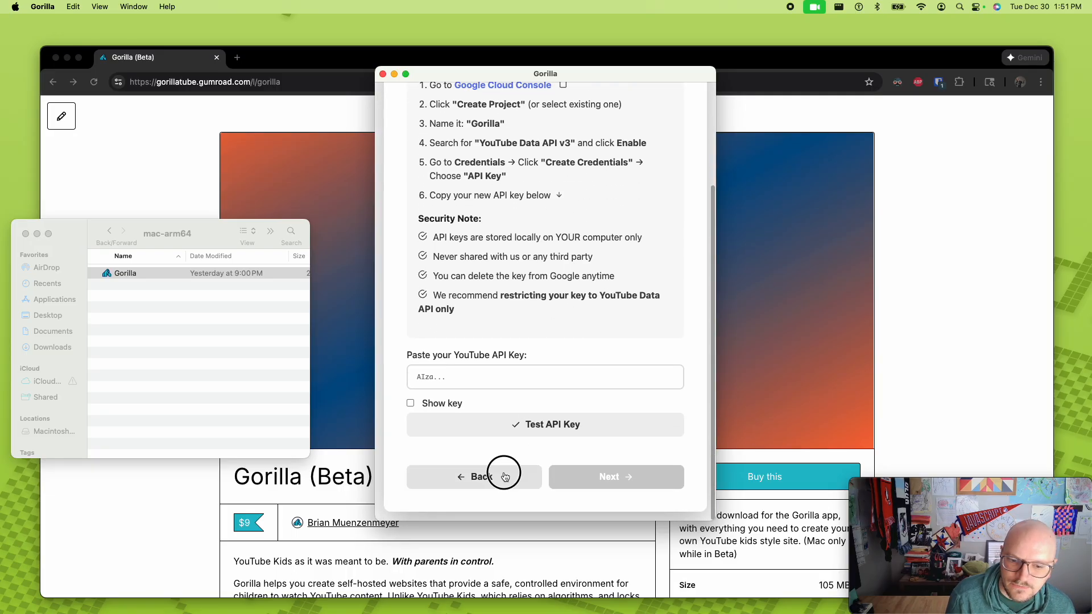
- Go back to the app naming page and change the name to CruzTube
{"action": "left_click", "coordinate": [477, 477]}
{"action": "triple_click", "coordinate": [487, 200]}
{"action": "type", "text": "C"}
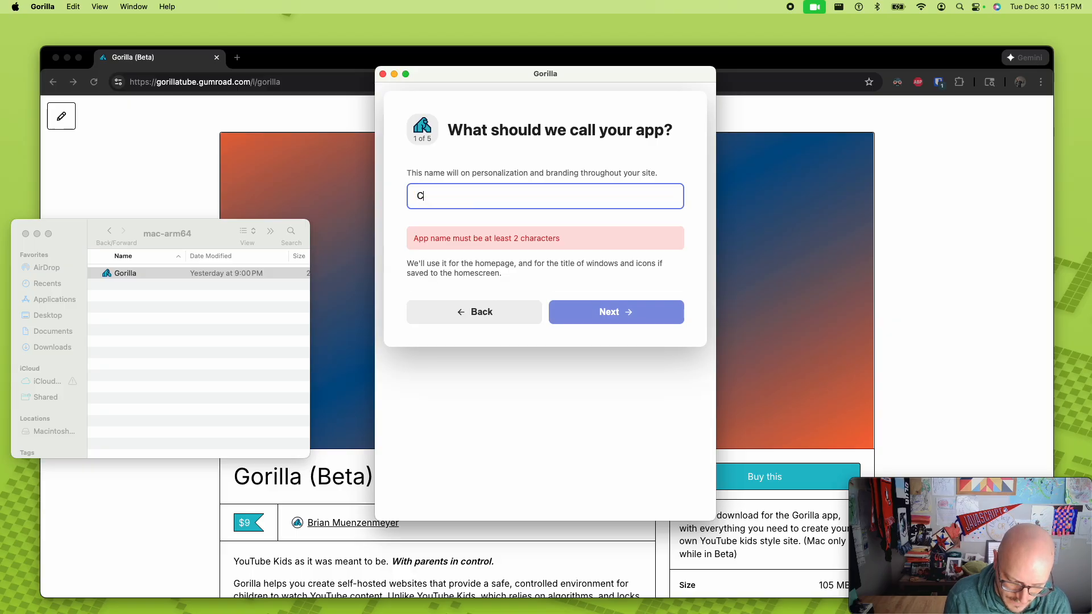
{"action": "type", "text": "ruzTube"}
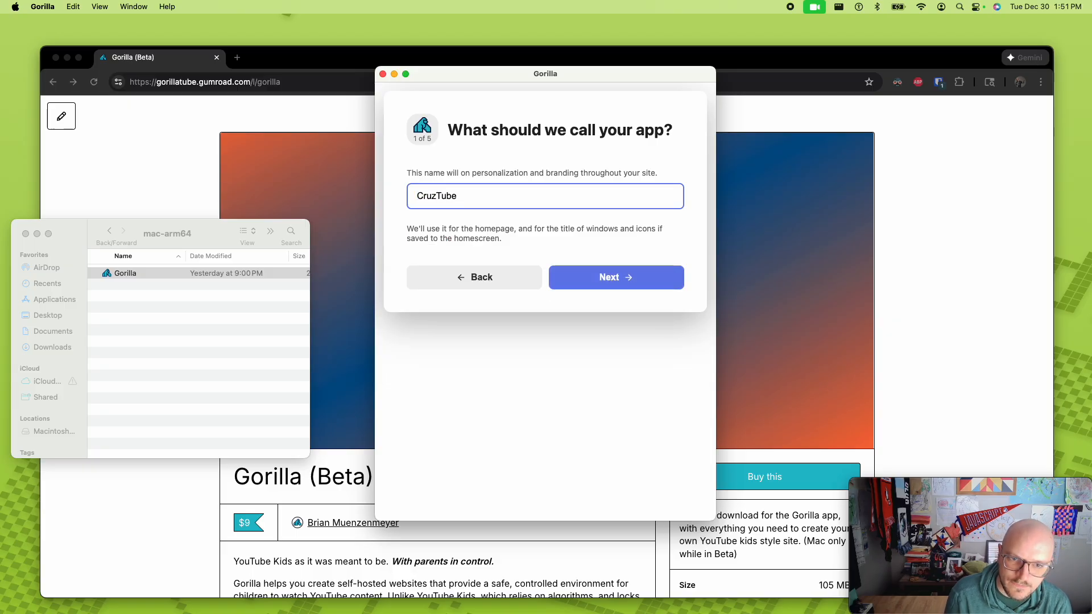
- Set the app name to GorillaDemo and continue to the YouTube API key page
{"action": "key", "text": "super+a"}
{"action": "type", "text": "Gorilla"}
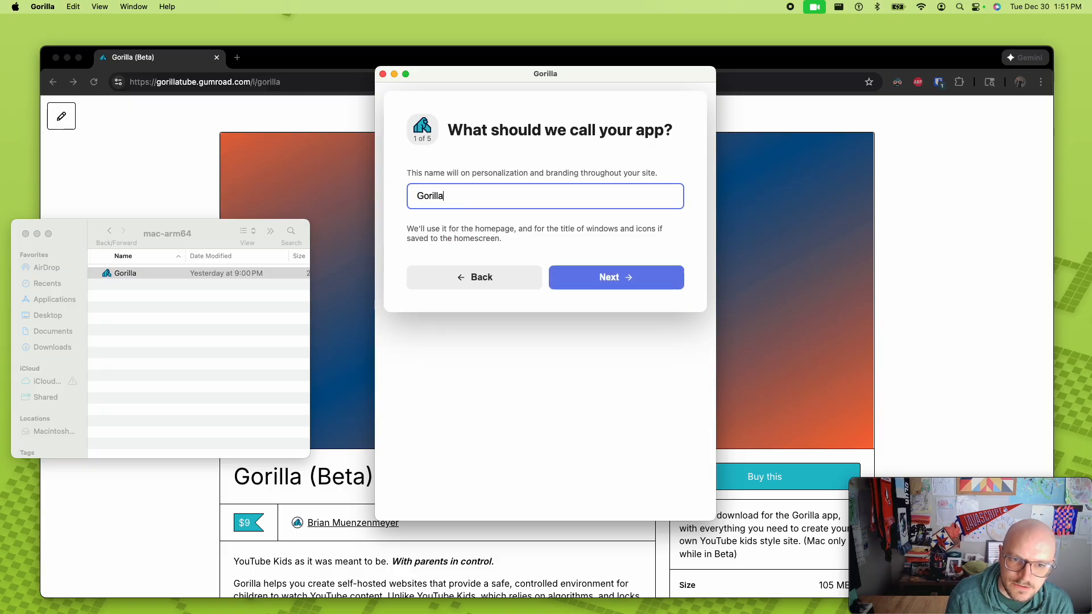
{"action": "type", "text": "Demo"}
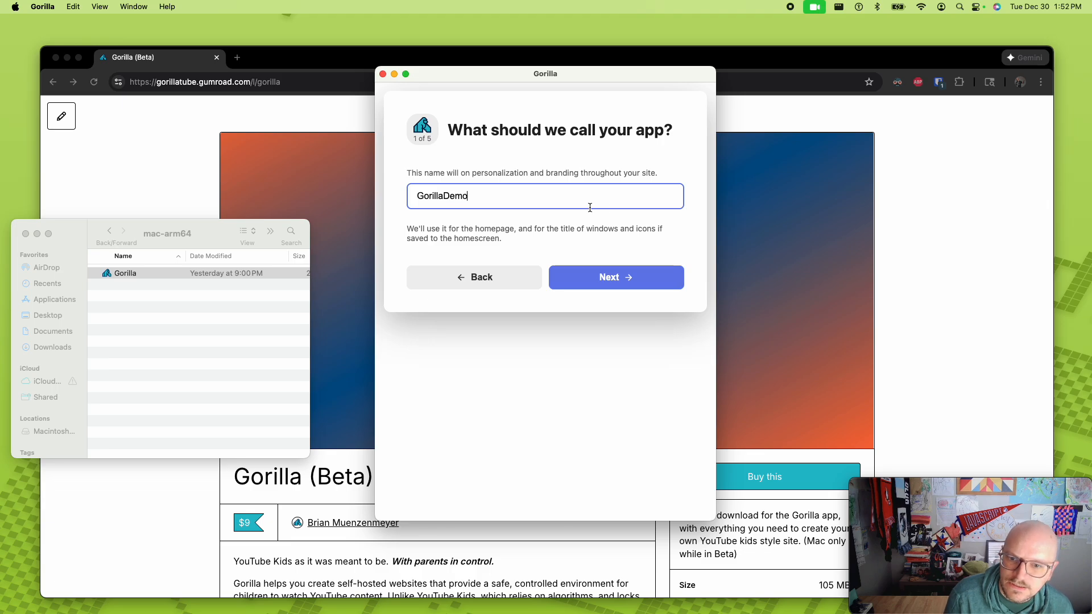
{"action": "left_click", "coordinate": [588, 285]}
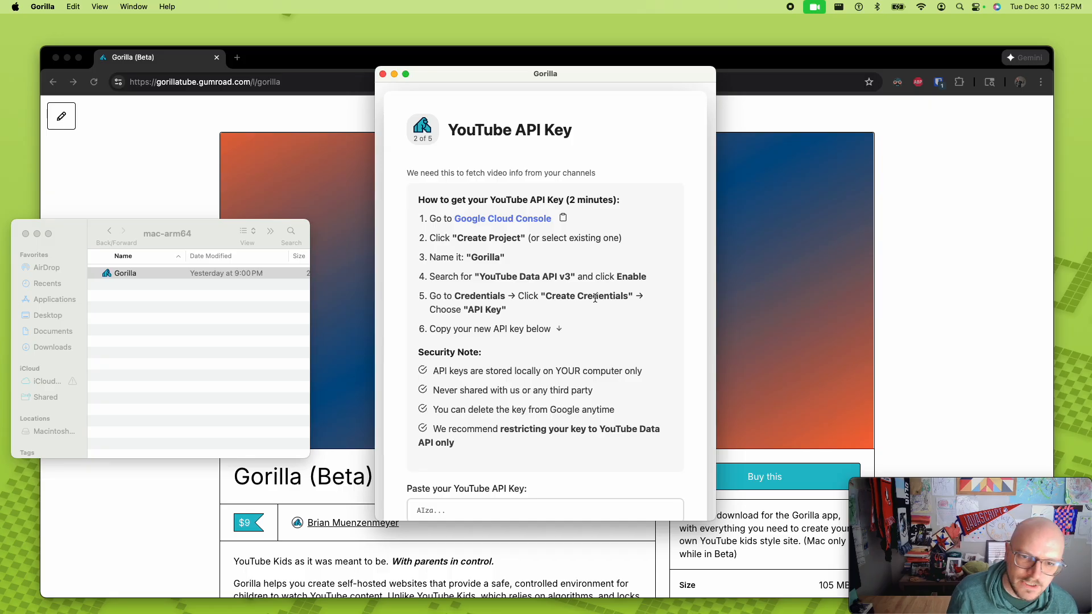
- Open the Google Cloud Console from the API key instructions and dismiss the tip about continuing where you left off
{"action": "left_click", "coordinate": [522, 221]}
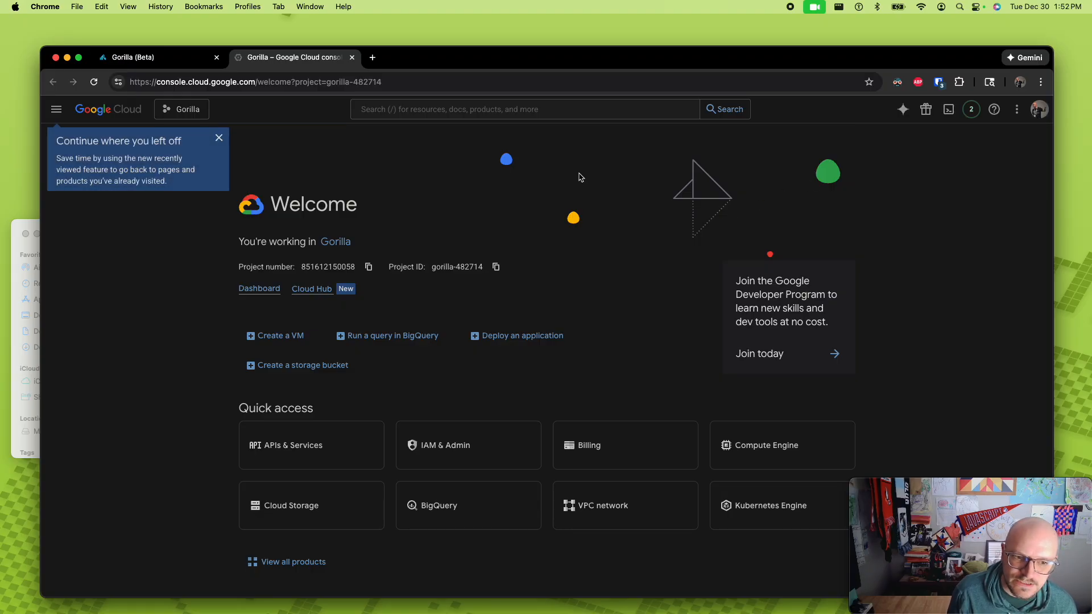
{"action": "left_click", "coordinate": [219, 138]}
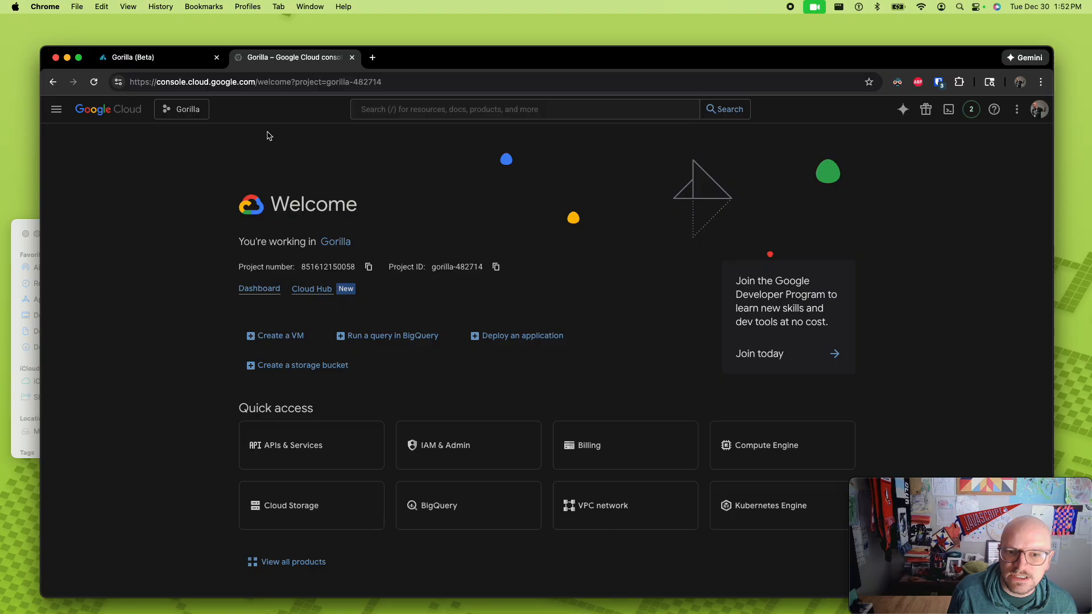
{"action": "left_click", "coordinate": [57, 109]}
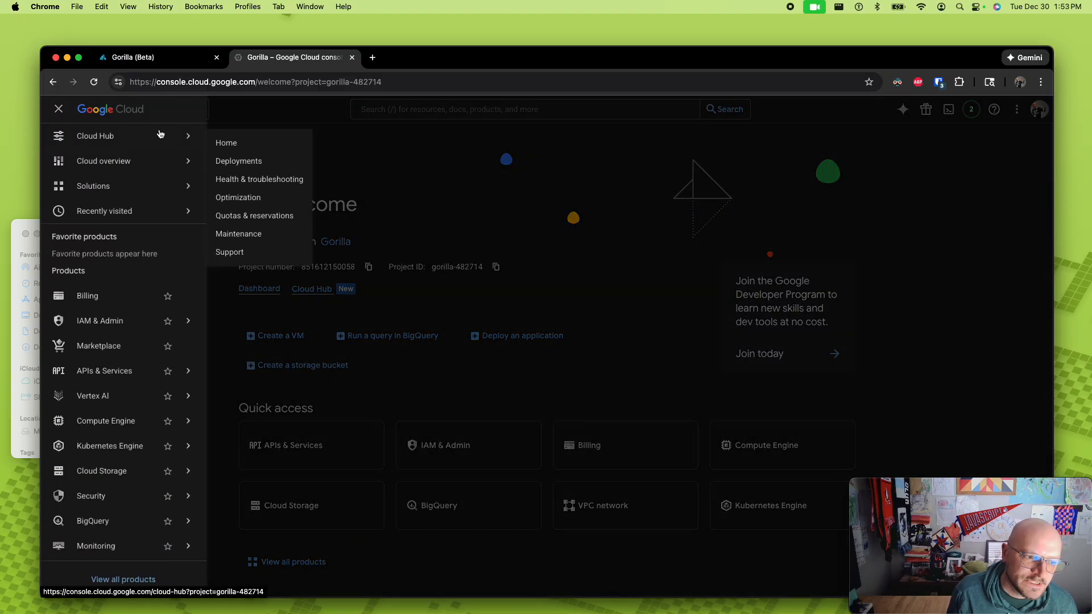
{"action": "left_click", "coordinate": [59, 109]}
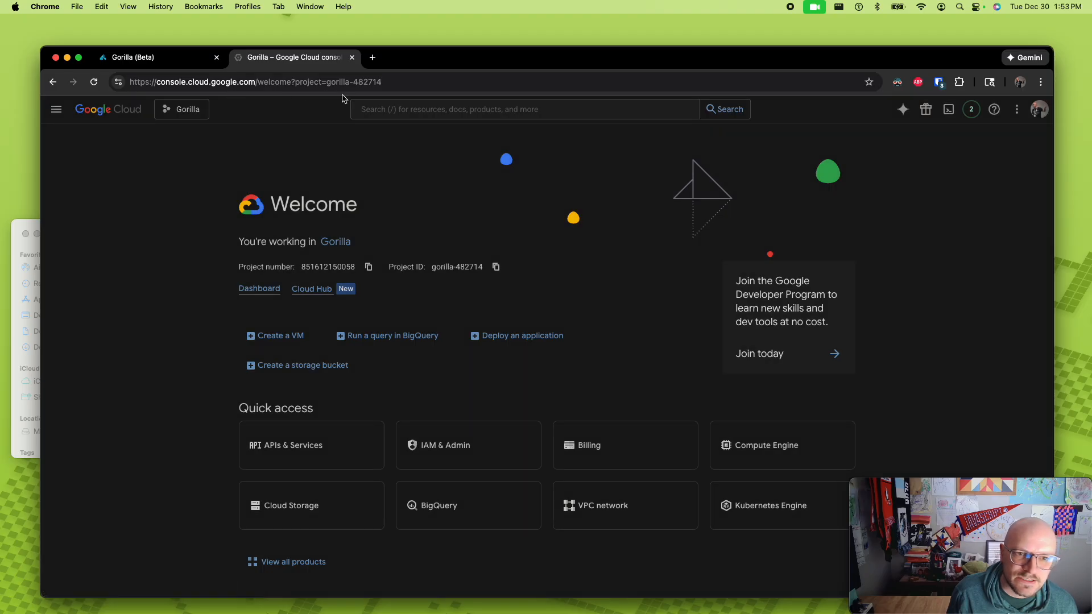
- Create a new Google Cloud project named GorillaDemo without an organization and select it as the active project
{"action": "left_click", "coordinate": [191, 110]}
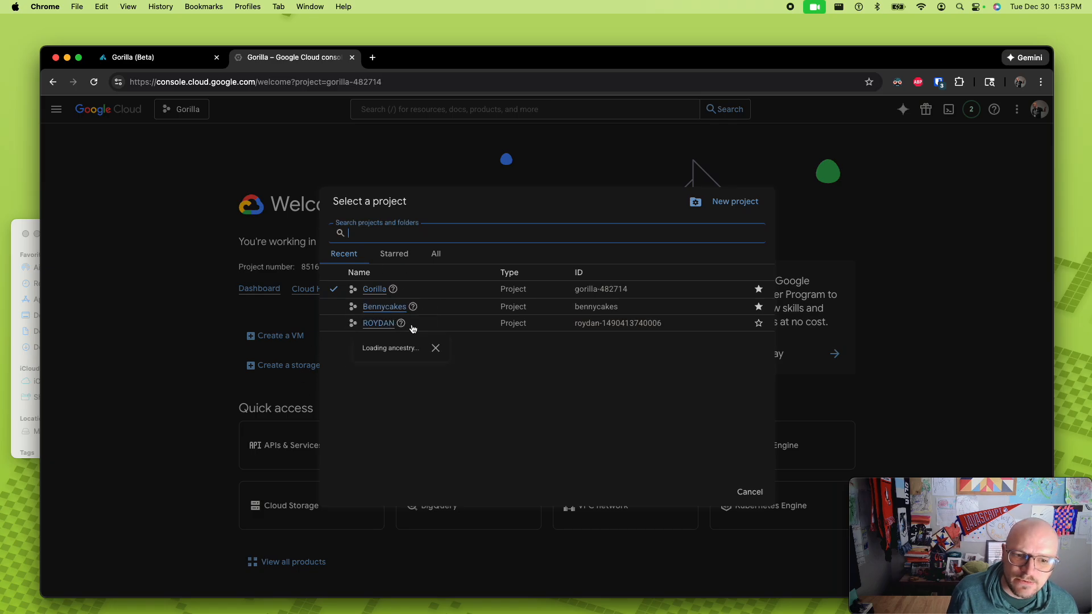
{"action": "left_click", "coordinate": [753, 208]}
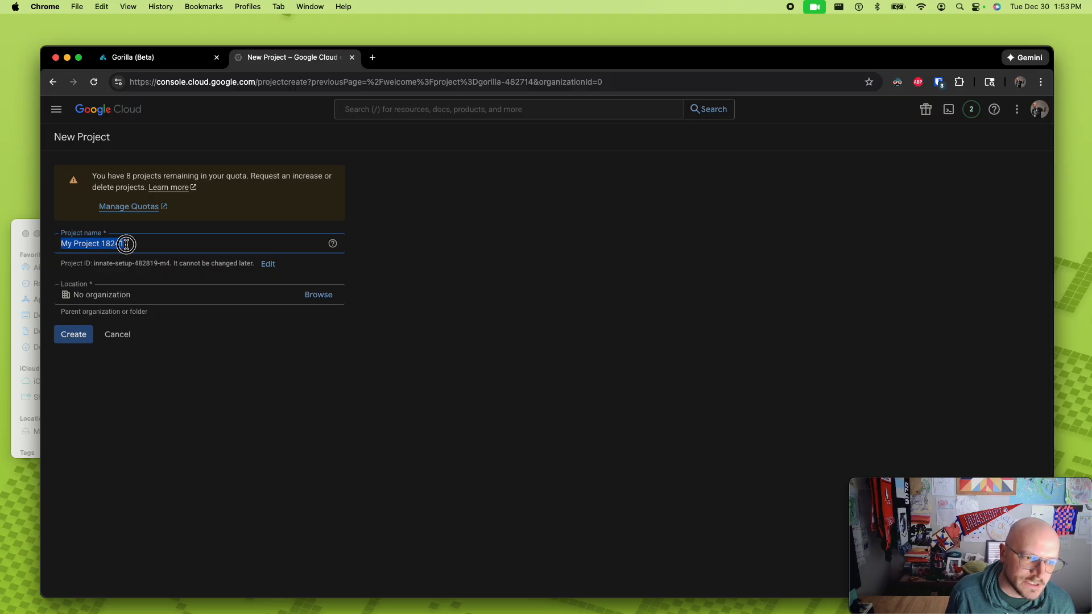
{"action": "type", "text": "GorillaDemo"}
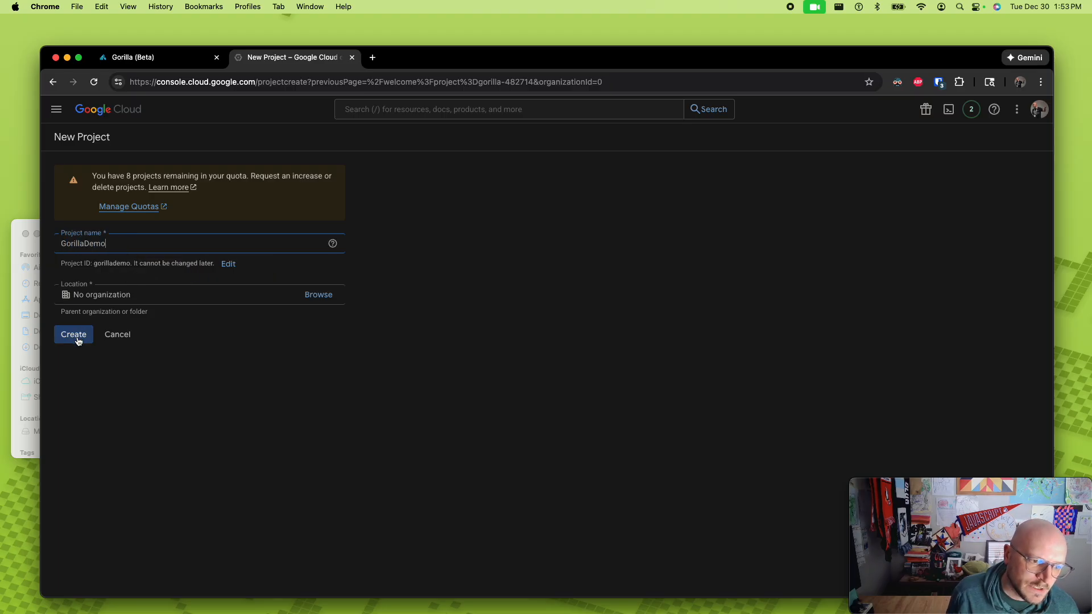
{"action": "left_click", "coordinate": [75, 337]}
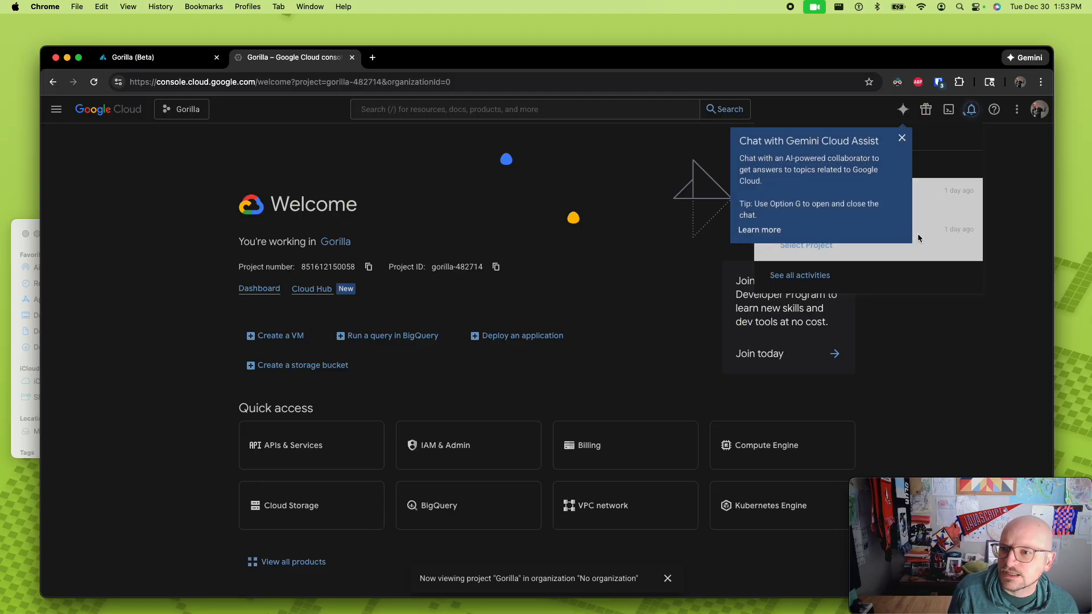
{"action": "left_click", "coordinate": [902, 138]}
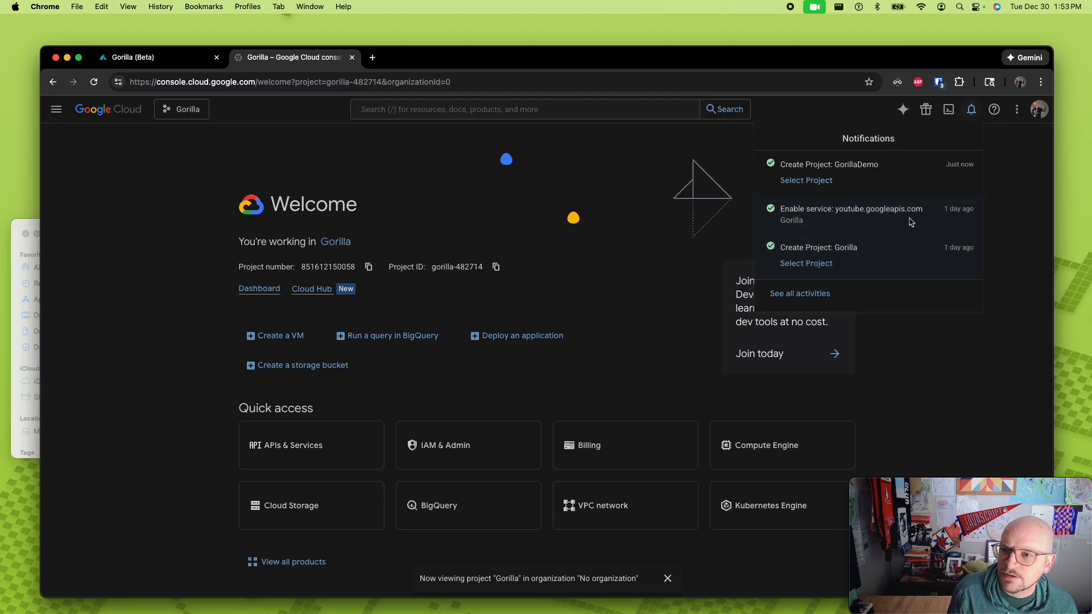
{"action": "left_click", "coordinate": [819, 180]}
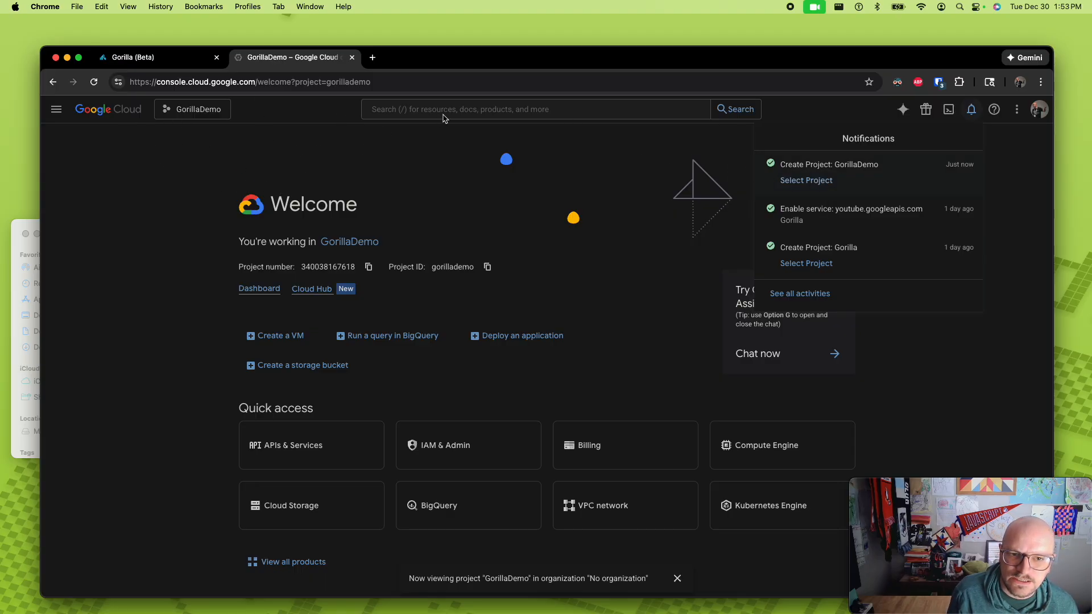
- Move the browser window down, switch to the Gorilla app and copy "YouTube Data API v3" from its instructions
{"action": "left_click_drag", "start_coordinate": [459, 56], "coordinate": [468, 146]}
{"action": "left_click", "coordinate": [504, 75]}
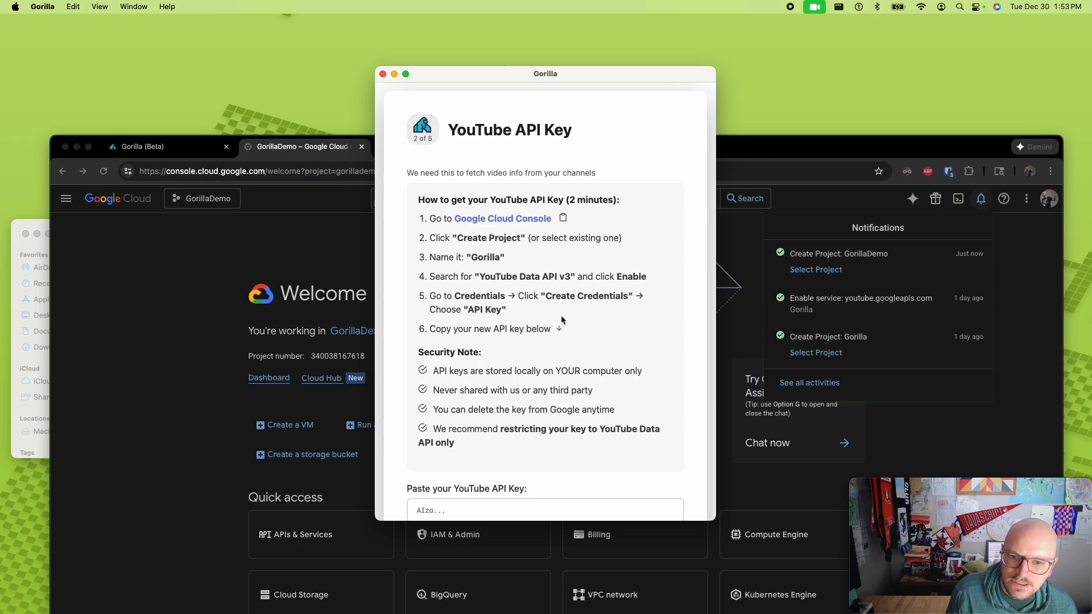
{"action": "left_click_drag", "start_coordinate": [567, 278], "coordinate": [483, 279]}
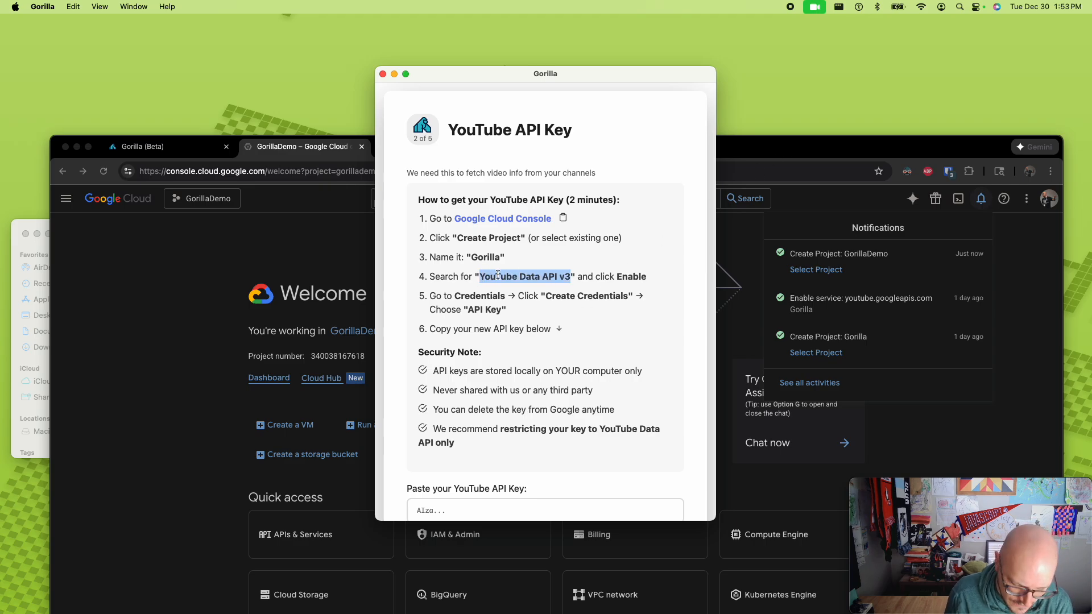
{"action": "key", "text": "super+c"}
- Switch back to Chrome, search Google Cloud for YouTube Data API v3 and open its product page
{"action": "left_click", "coordinate": [792, 143]}
{"action": "left_click", "coordinate": [556, 199]}
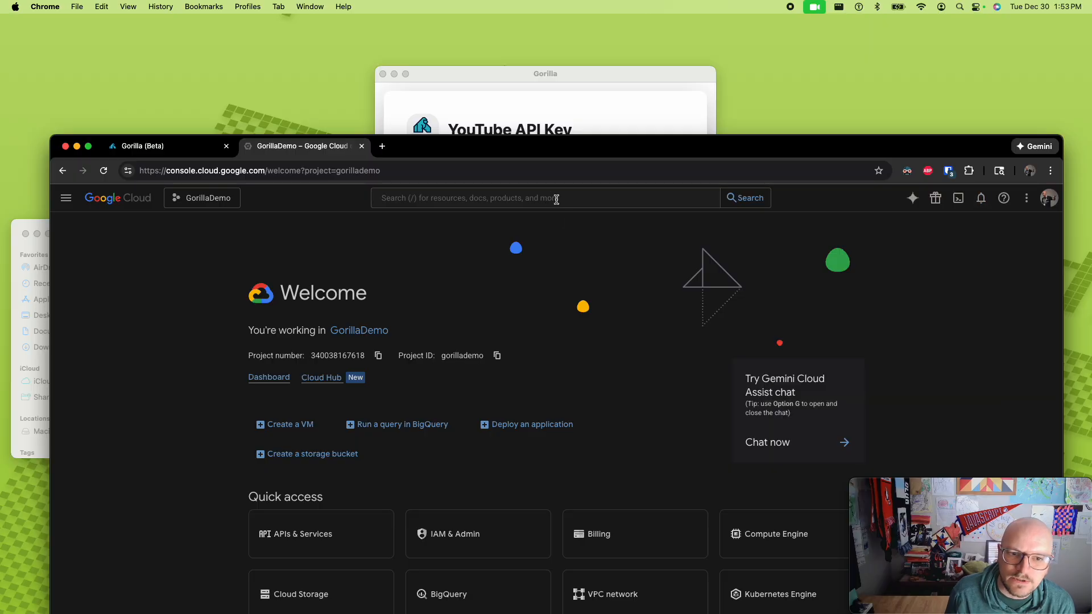
{"action": "key", "text": "super+v"}
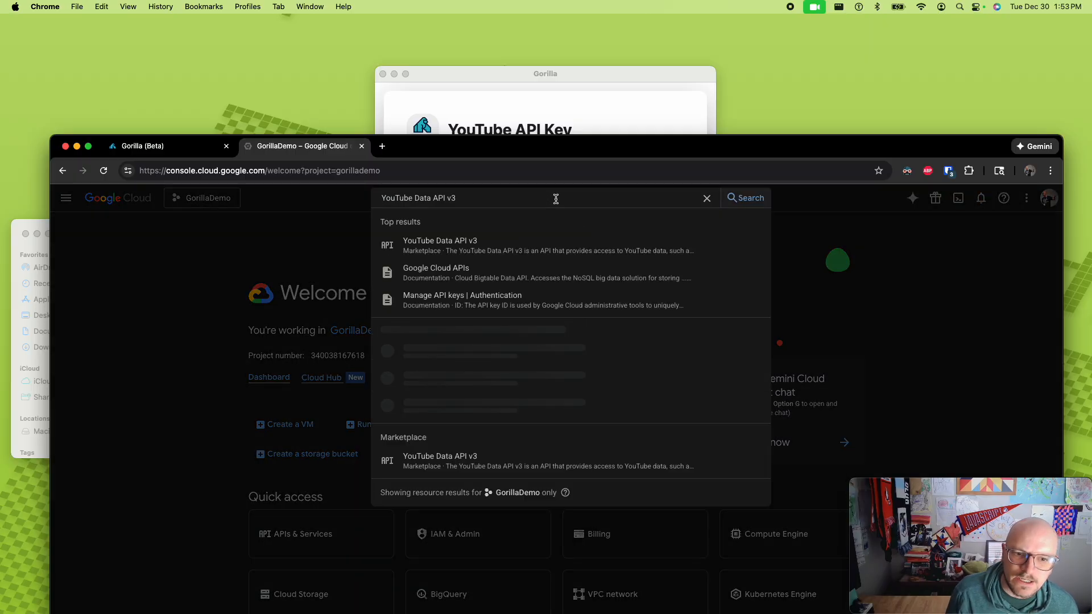
{"action": "left_click", "coordinate": [464, 244]}
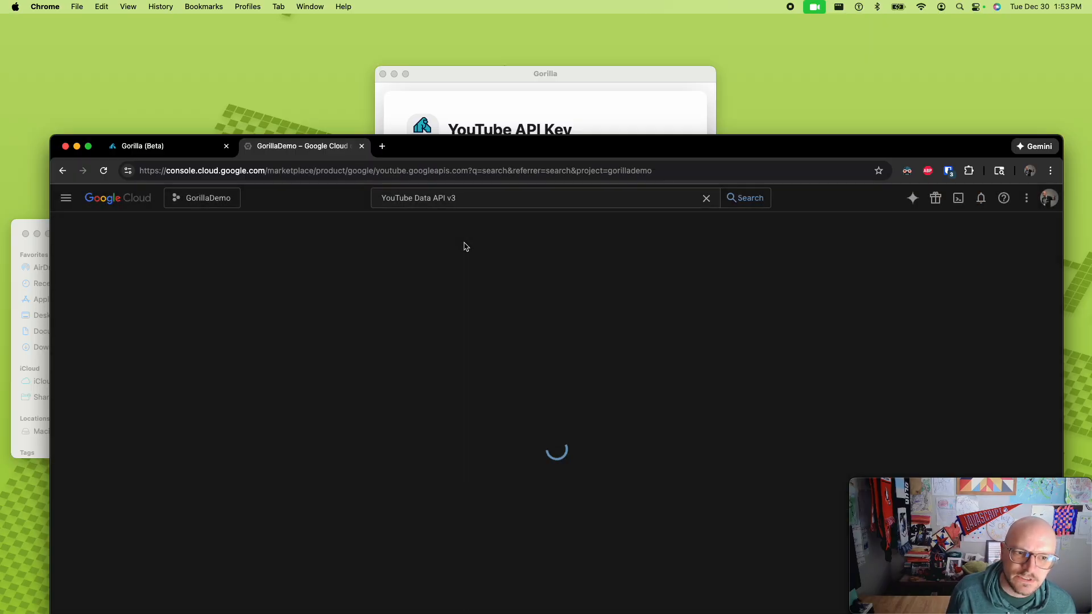
- Move the browser window back up, enable YouTube Data API v3 for the project and open the project's credentials
{"action": "left_click_drag", "start_coordinate": [514, 137], "coordinate": [512, 64]}
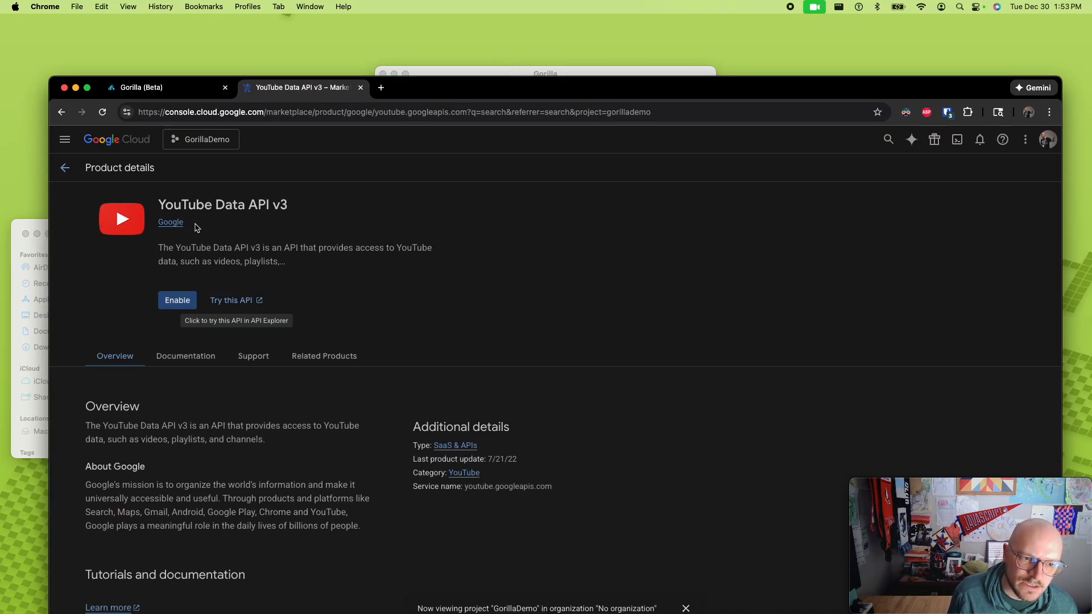
{"action": "left_click", "coordinate": [179, 303]}
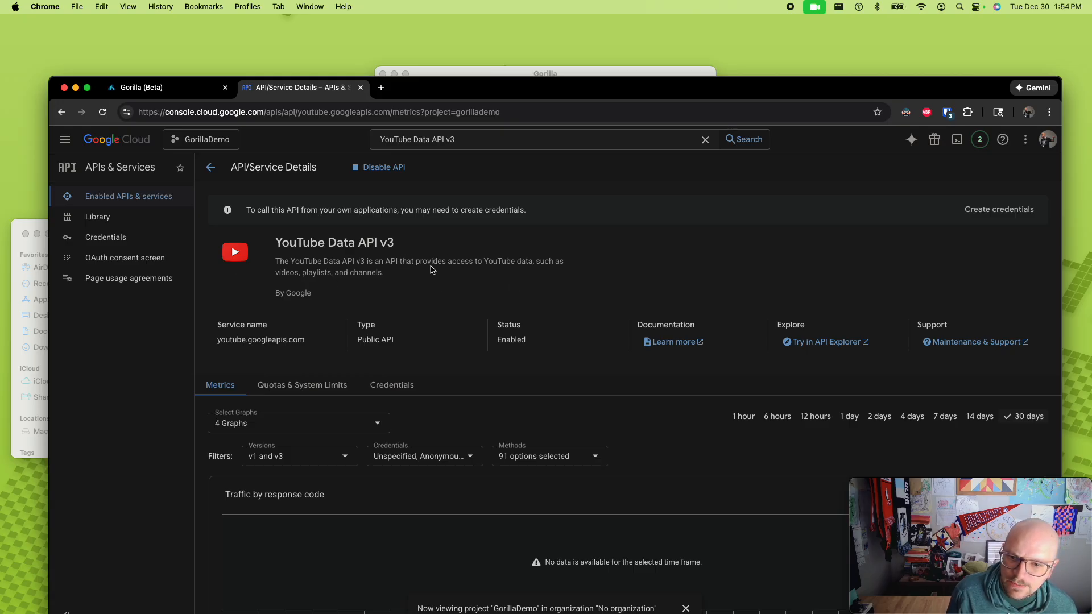
{"action": "left_click", "coordinate": [124, 239]}
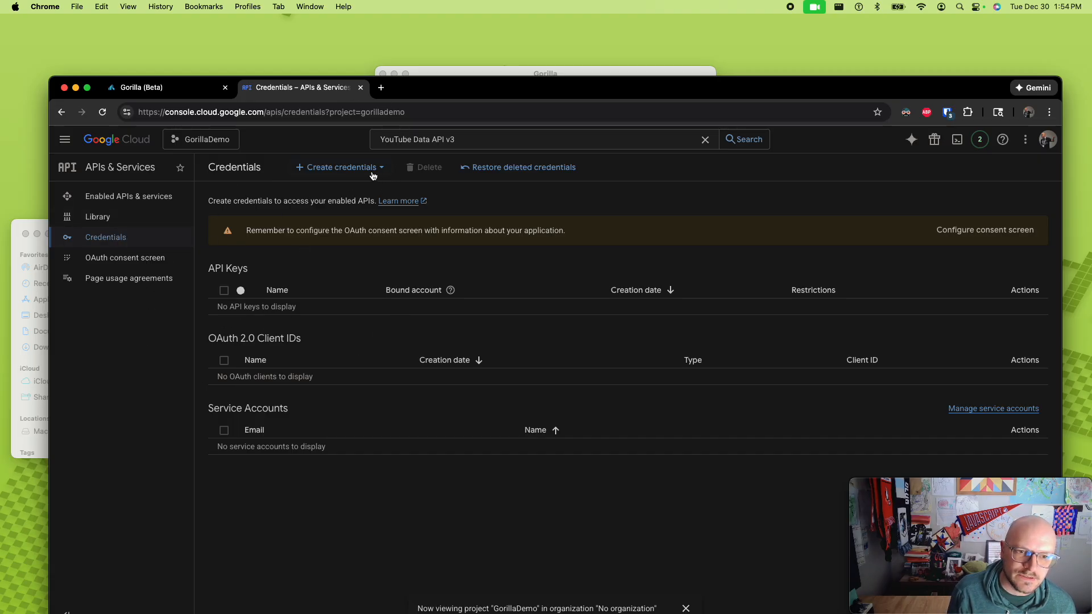
- Create an API key named Gorilla in the GorillaDemo project, without application or API restrictions
{"action": "left_click", "coordinate": [334, 167]}
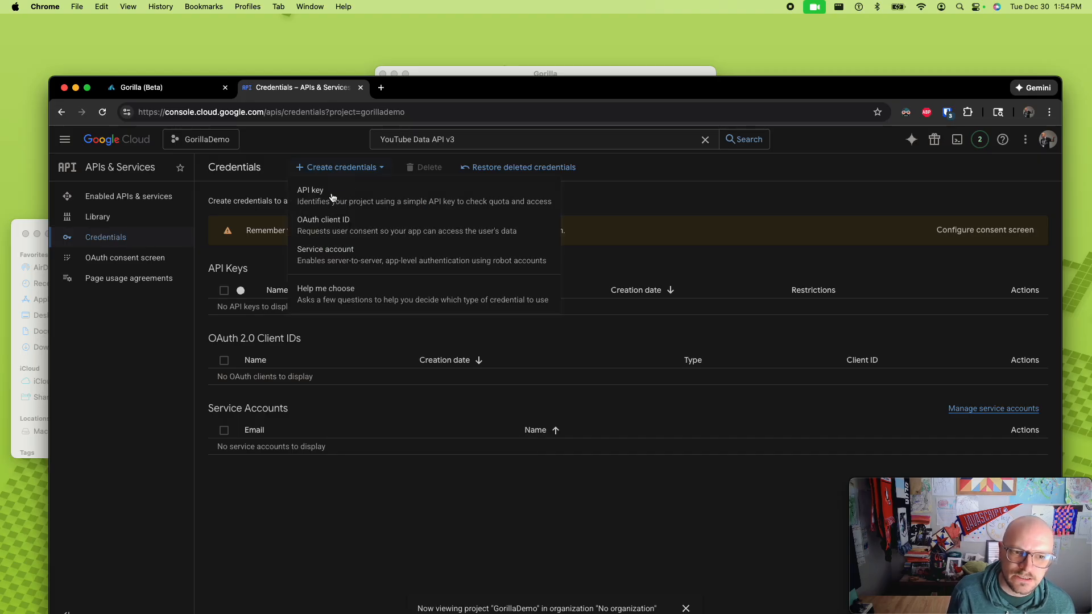
{"action": "left_click", "coordinate": [334, 196]}
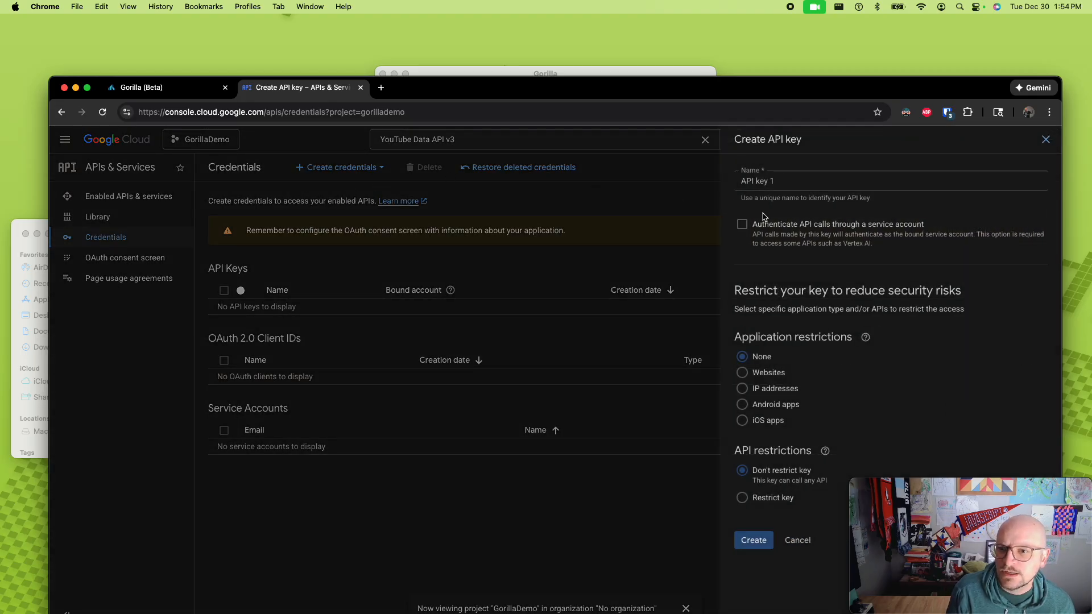
{"action": "left_click", "coordinate": [787, 180]}
{"action": "key", "text": "super+a"}
{"action": "type", "text": "G"}
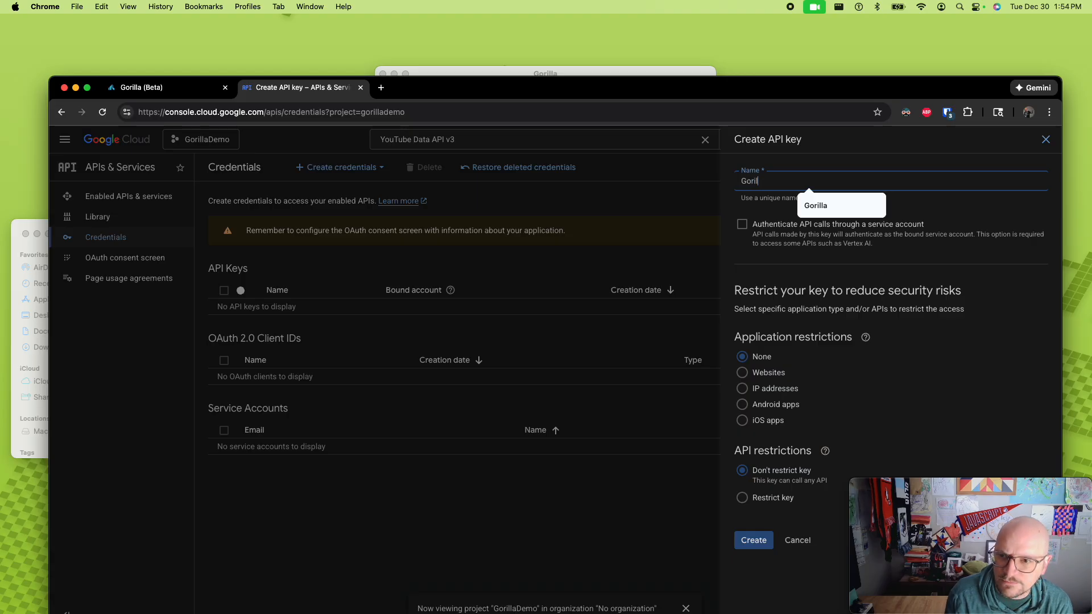
{"action": "left_click", "coordinate": [869, 161]}
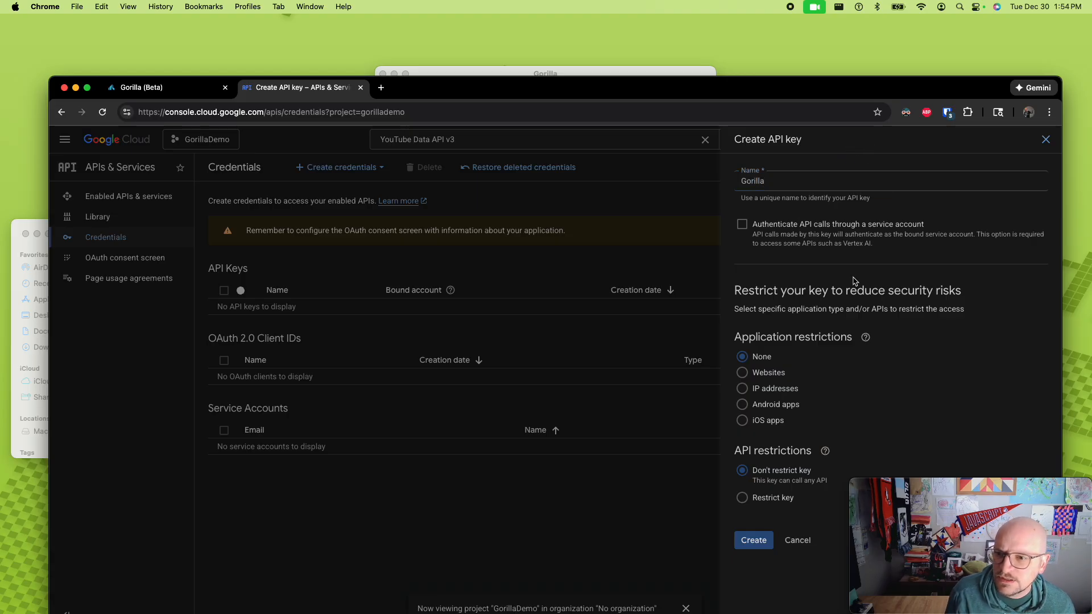
{"action": "left_click", "coordinate": [755, 541]}
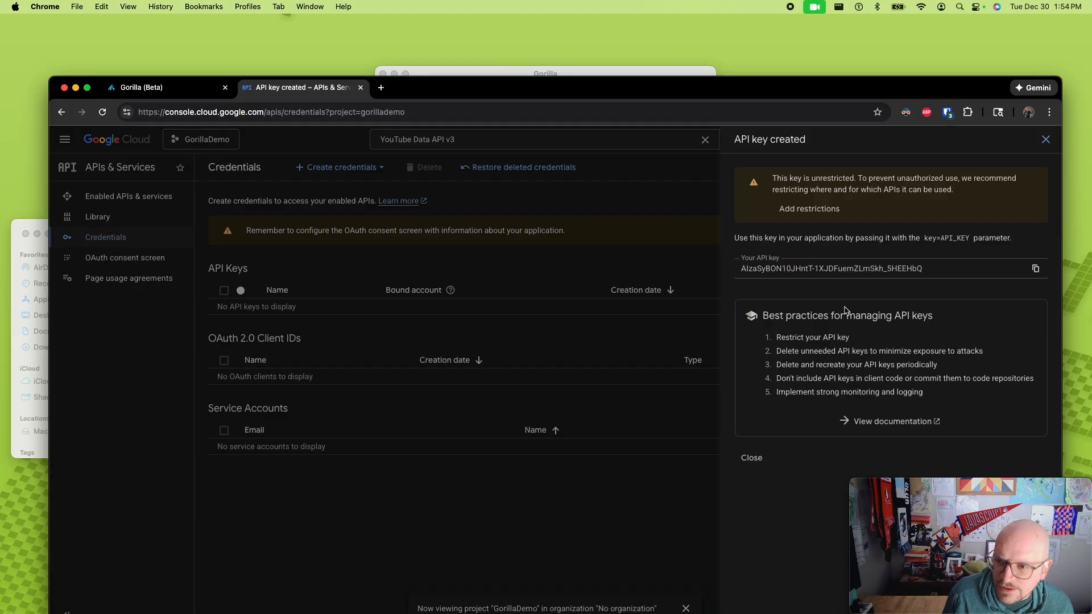
- Copy the newly created API key from its Google Cloud details
{"action": "triple_click", "coordinate": [809, 271]}
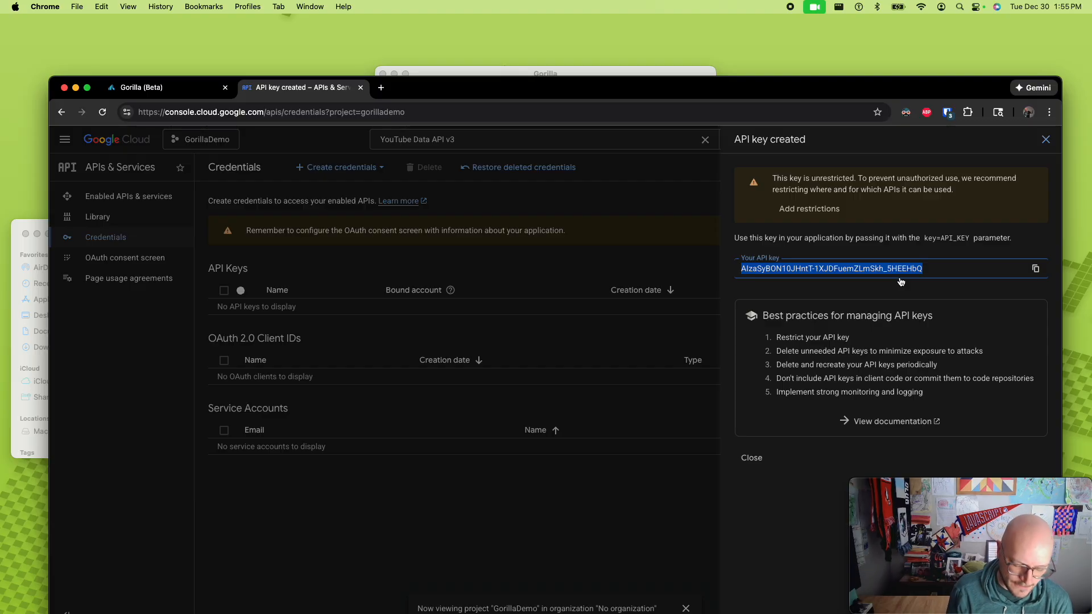
{"action": "key", "text": "super+c"}
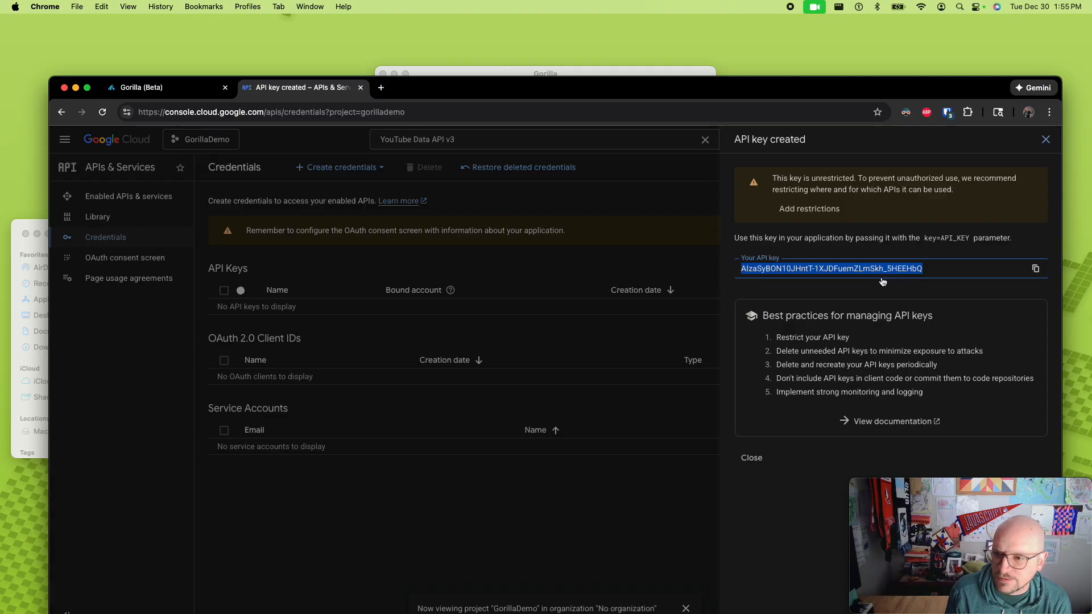
{"action": "left_click", "coordinate": [511, 72]}
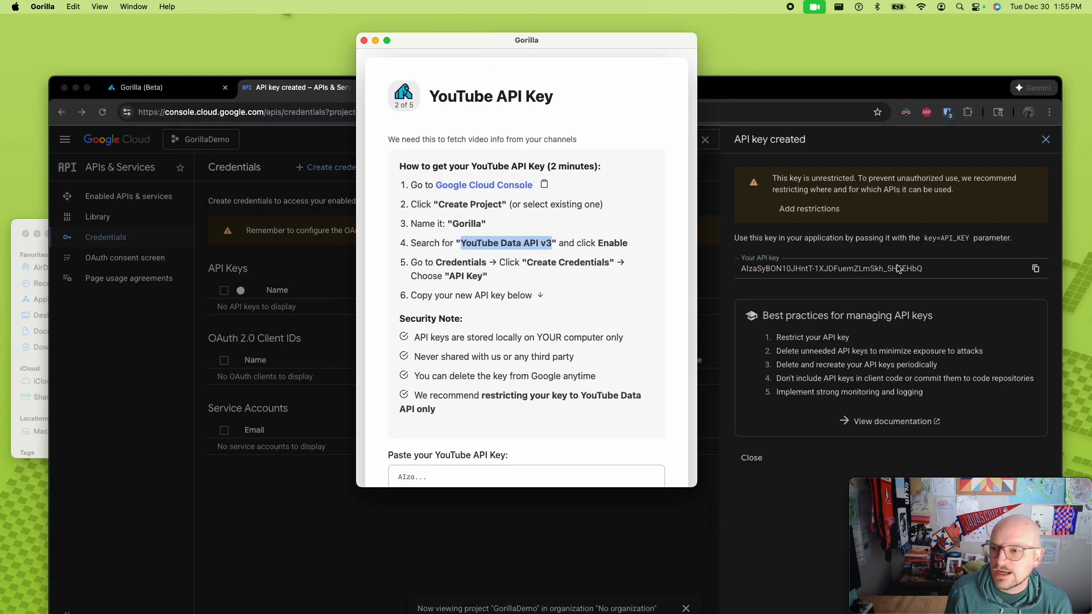
{"action": "left_click", "coordinate": [865, 269]}
{"action": "triple_click", "coordinate": [863, 267]}
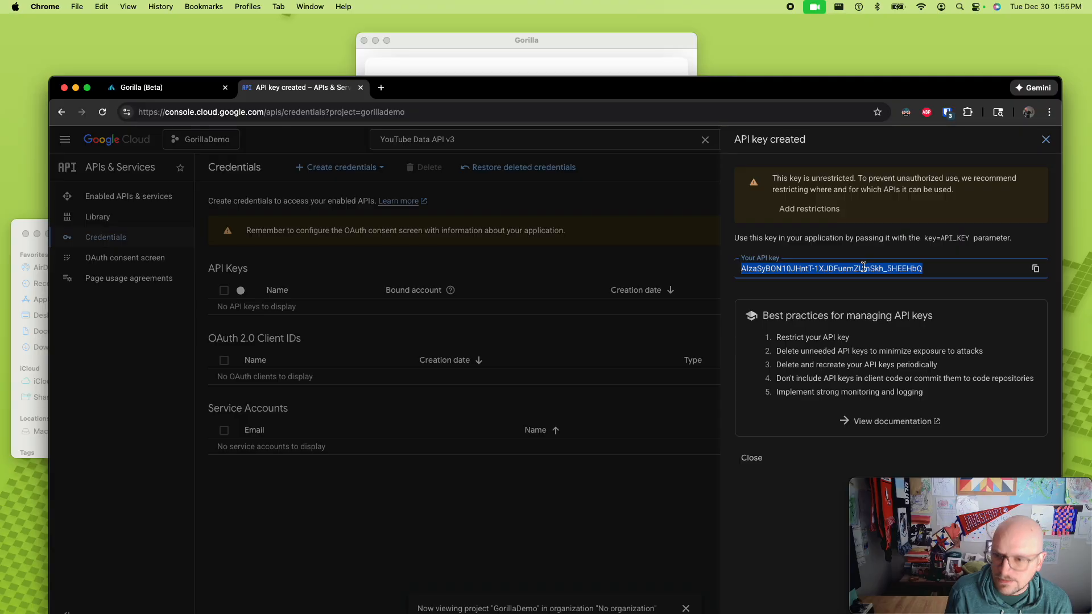
- Switch to the Gorilla app, paste the copied key as the YouTube API key, test it and continue to channel selection
{"action": "left_click", "coordinate": [636, 61]}
{"action": "scroll", "coordinate": [585, 361], "scroll_direction": "down", "scroll_amount": 3}
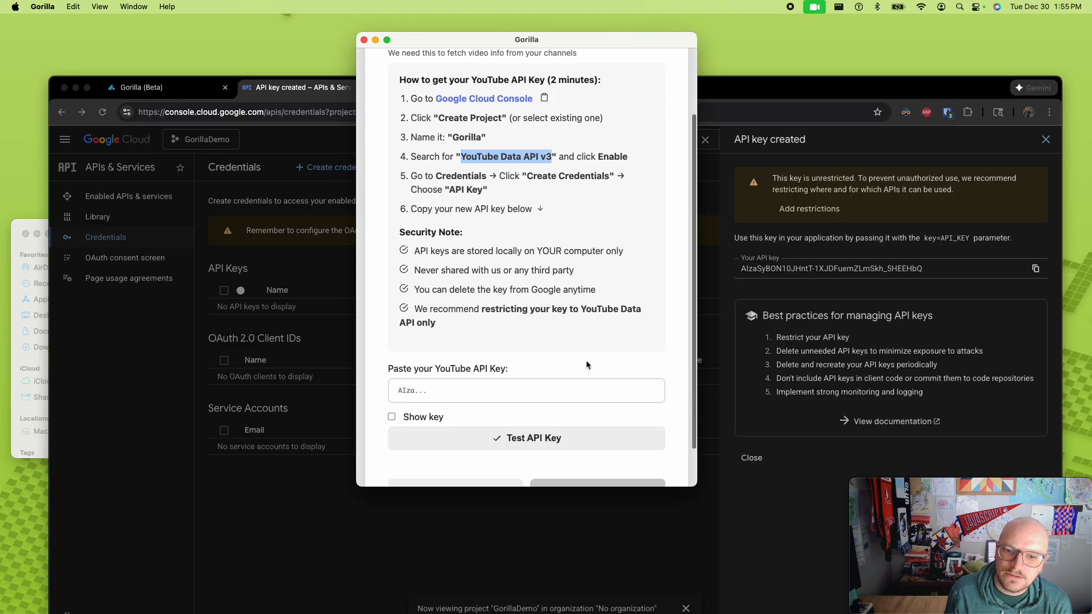
{"action": "left_click", "coordinate": [541, 388]}
{"action": "key", "text": "super+v"}
{"action": "scroll", "coordinate": [500, 390], "scroll_direction": "down", "scroll_amount": 2}
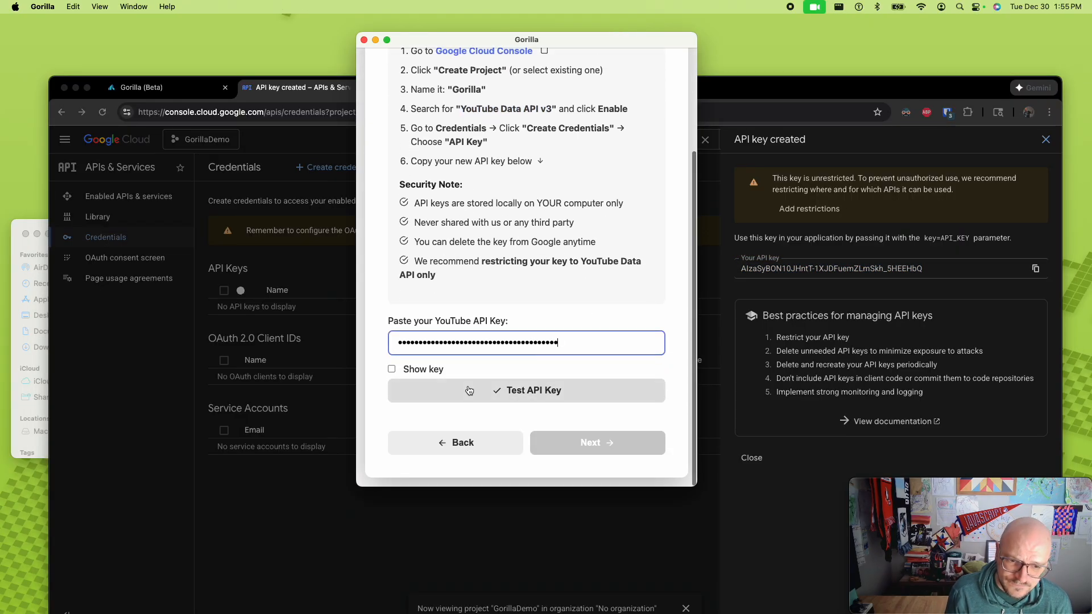
{"action": "left_click", "coordinate": [420, 370]}
{"action": "left_click", "coordinate": [421, 370]}
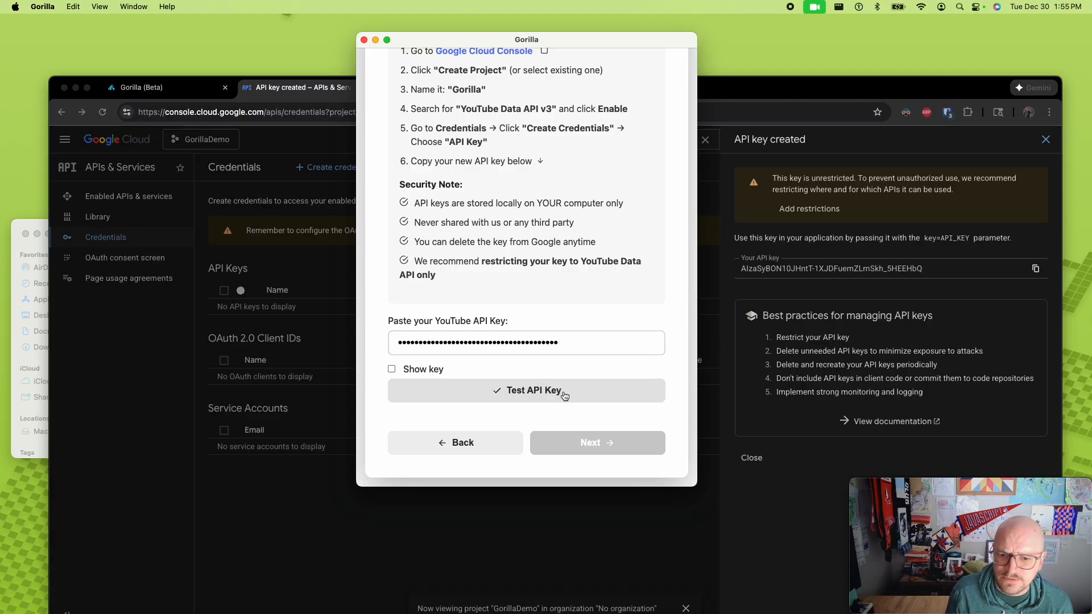
{"action": "left_click", "coordinate": [551, 393]}
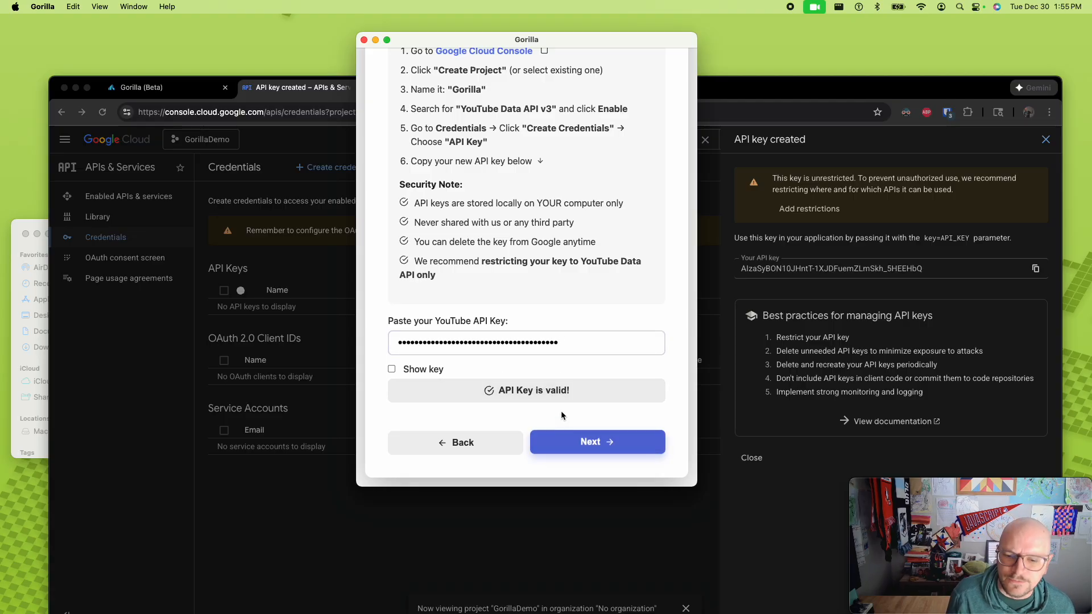
{"action": "left_click", "coordinate": [581, 443]}
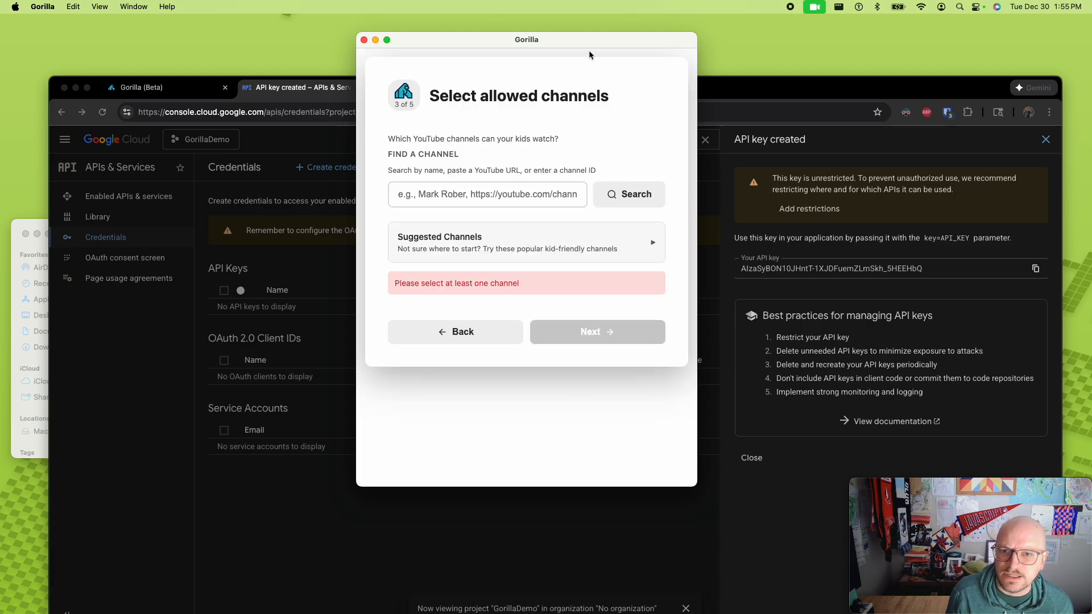
- Move the Gorilla window down and allow Sesame Street and Danny Go from the suggested channels
{"action": "left_click_drag", "start_coordinate": [588, 39], "coordinate": [592, 109]}
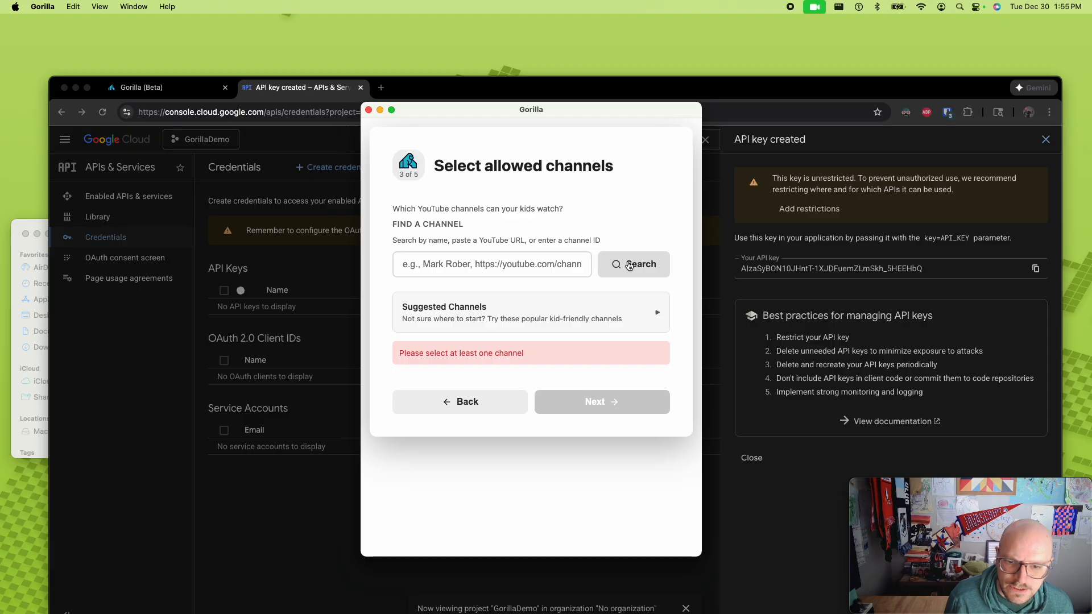
{"action": "left_click", "coordinate": [659, 314]}
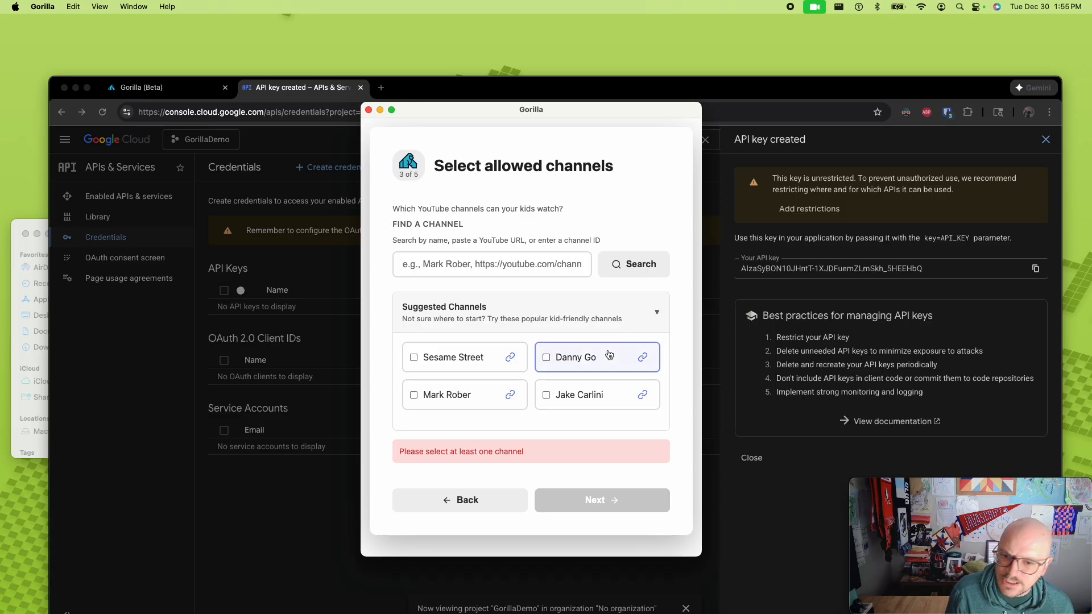
{"action": "left_click", "coordinate": [413, 363]}
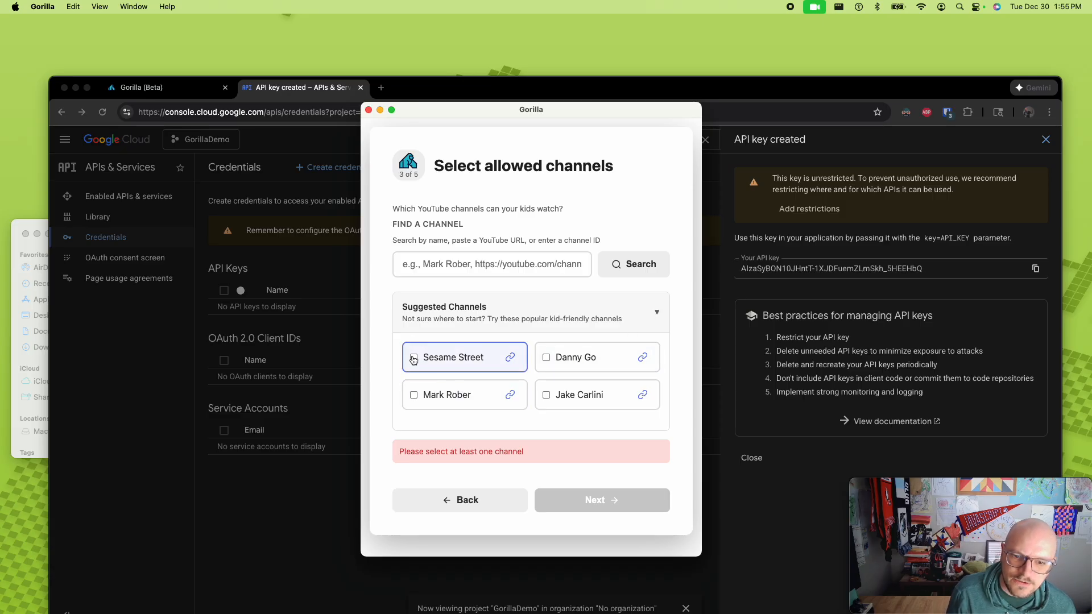
{"action": "left_click", "coordinate": [546, 422]}
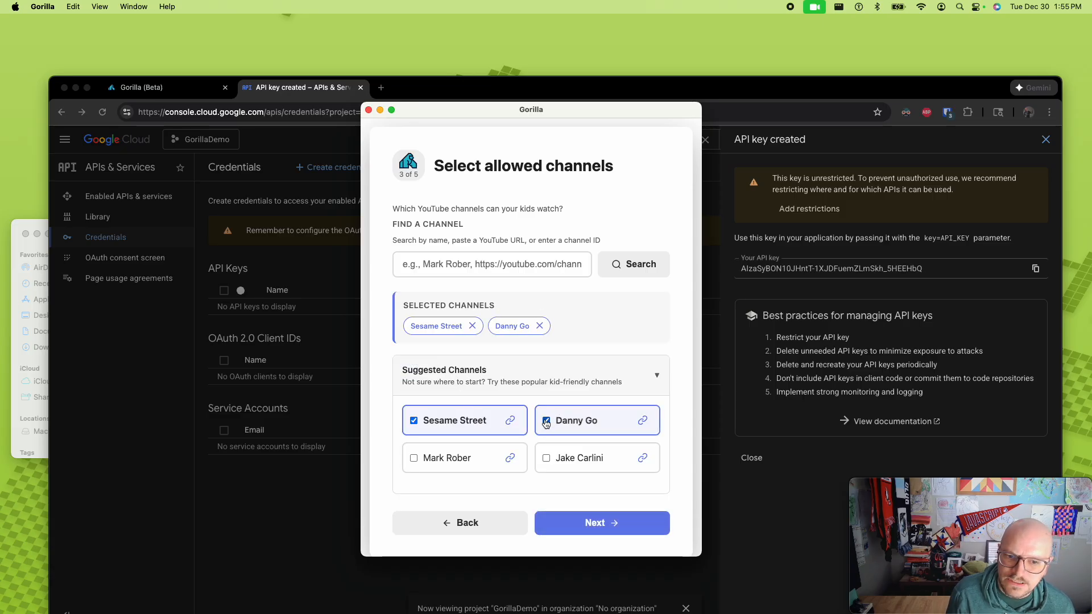
- Search for the channel "PBS Kids" and look through the matching channels
{"action": "left_click", "coordinate": [499, 269]}
{"action": "type", "text": "PBS Kids"}
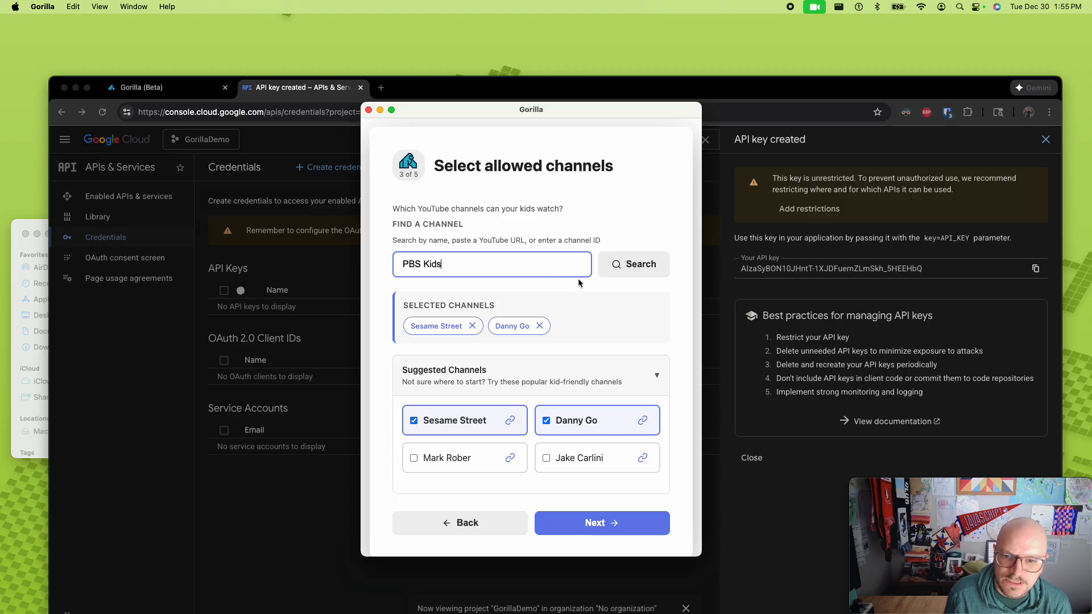
{"action": "left_click", "coordinate": [635, 266]}
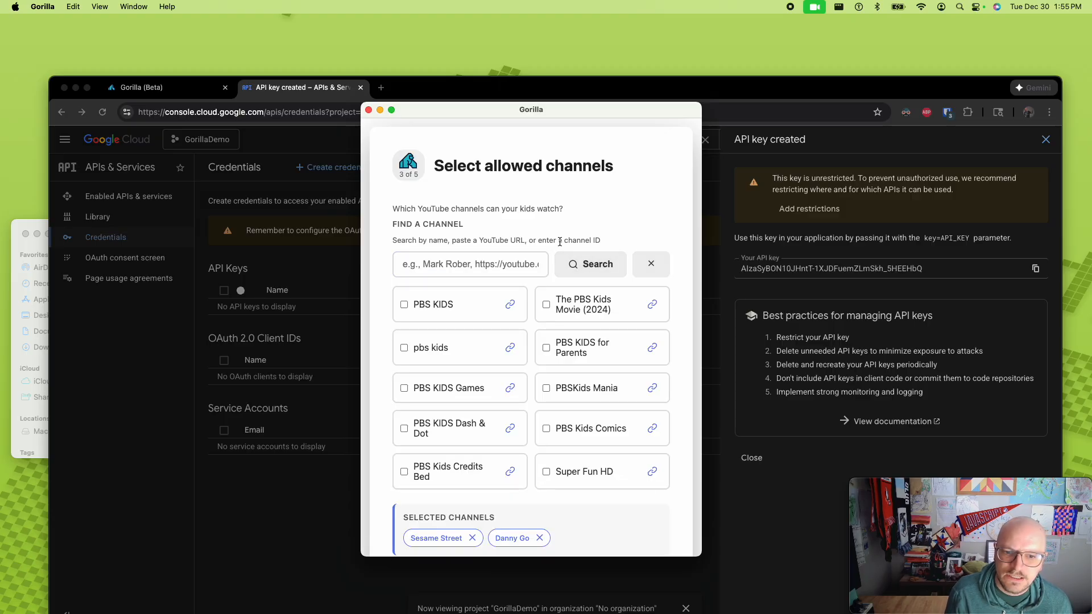
{"action": "scroll", "coordinate": [546, 267], "scroll_direction": "down", "scroll_amount": 2}
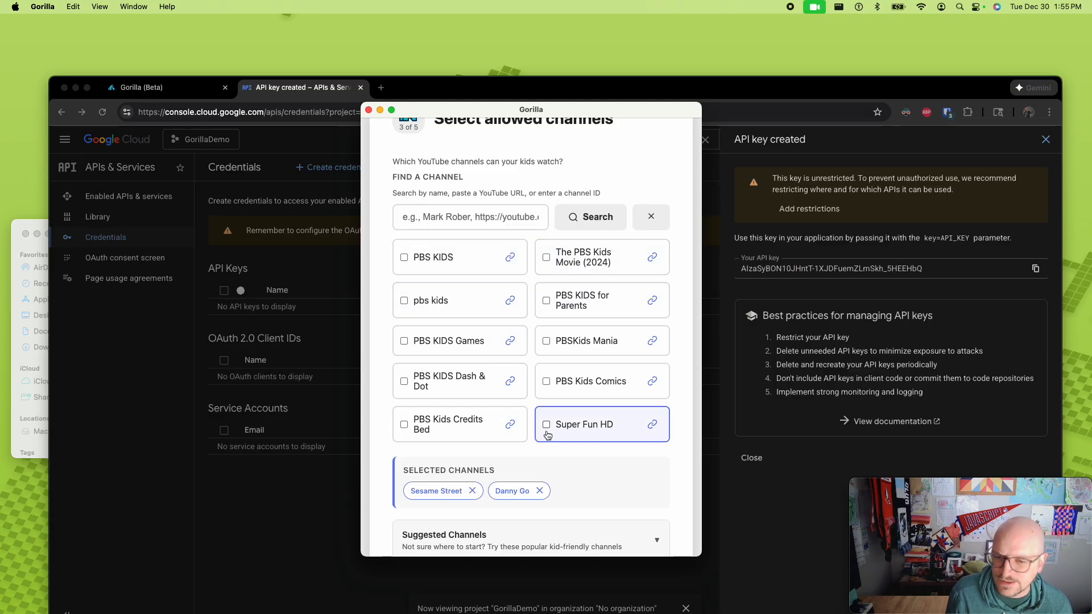
- Inspect the PBS KIDS channel's YouTube page from its result link, close that page and return to the Gorilla app
{"action": "left_click", "coordinate": [511, 259]}
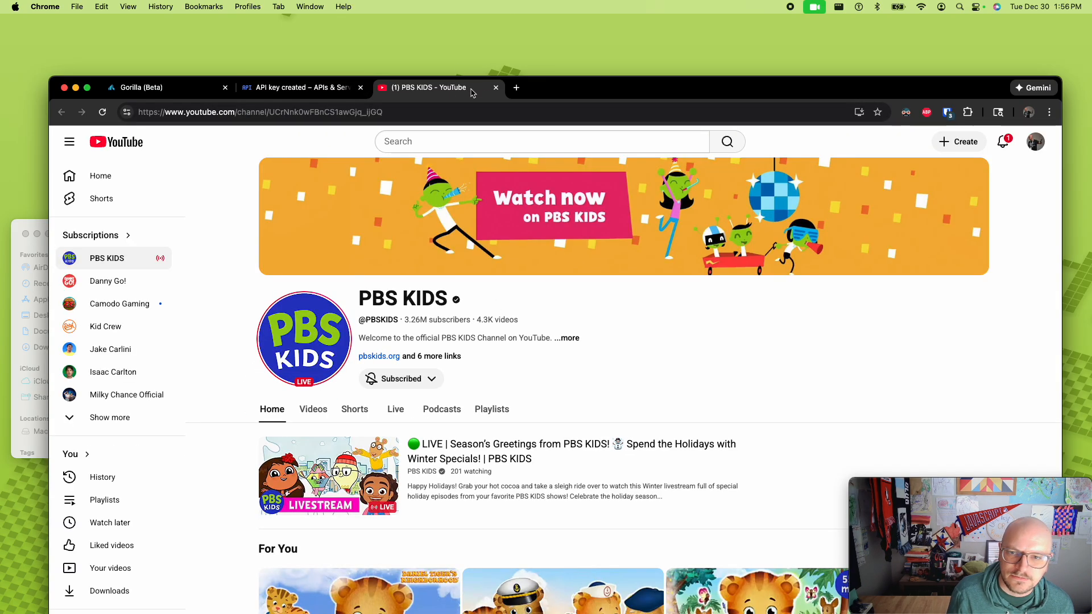
{"action": "scroll", "coordinate": [432, 378], "scroll_direction": "down", "scroll_amount": 3}
{"action": "scroll", "coordinate": [432, 378], "scroll_direction": "up", "scroll_amount": 3}
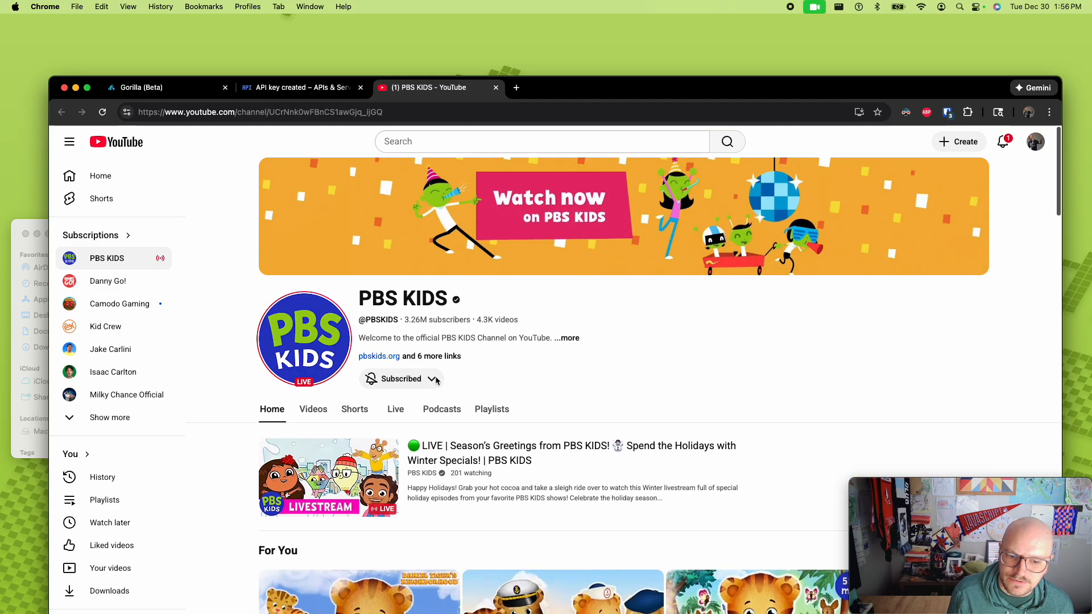
{"action": "scroll", "coordinate": [485, 195], "scroll_direction": "down", "scroll_amount": 3}
{"action": "scroll", "coordinate": [484, 196], "scroll_direction": "up", "scroll_amount": 3}
{"action": "left_click", "coordinate": [495, 88]}
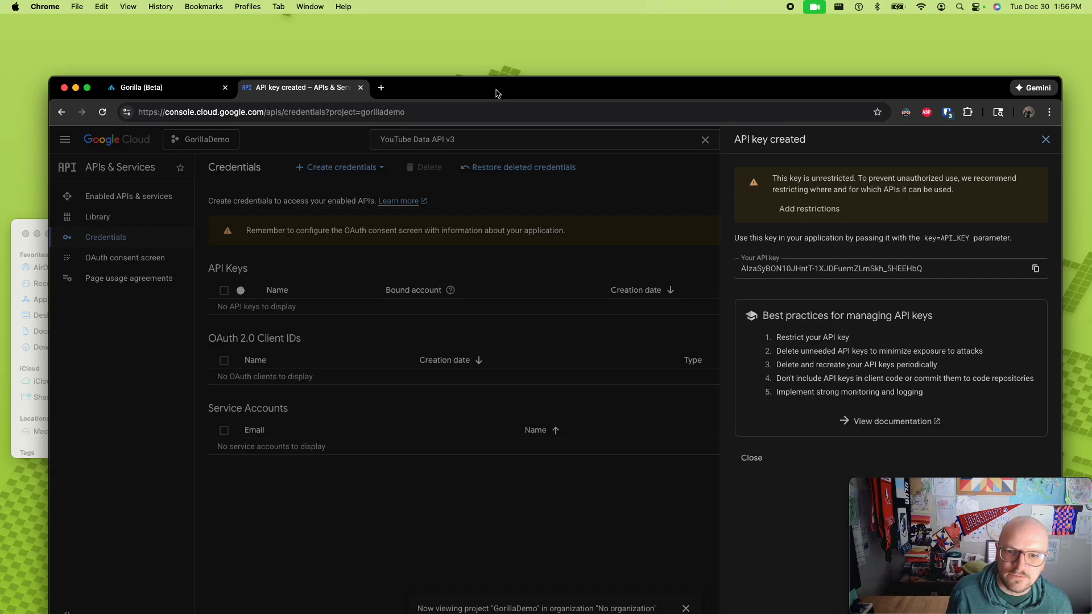
{"action": "key", "text": "super+Tab"}
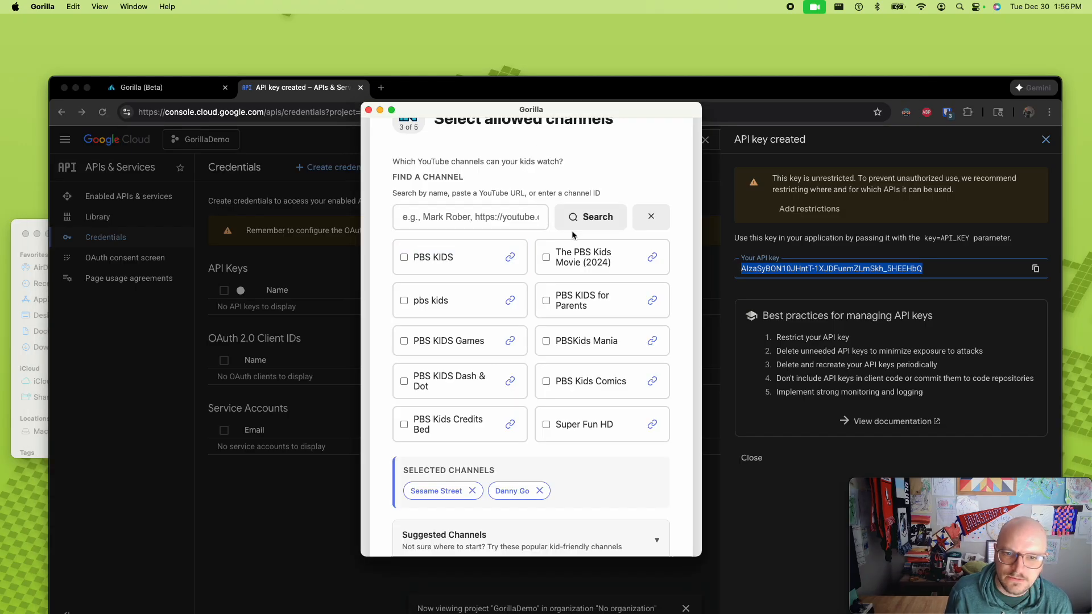
- Add PBS KIDS to the allowed channels, review the selected channels and continue to the PIN setup
{"action": "left_click", "coordinate": [402, 260]}
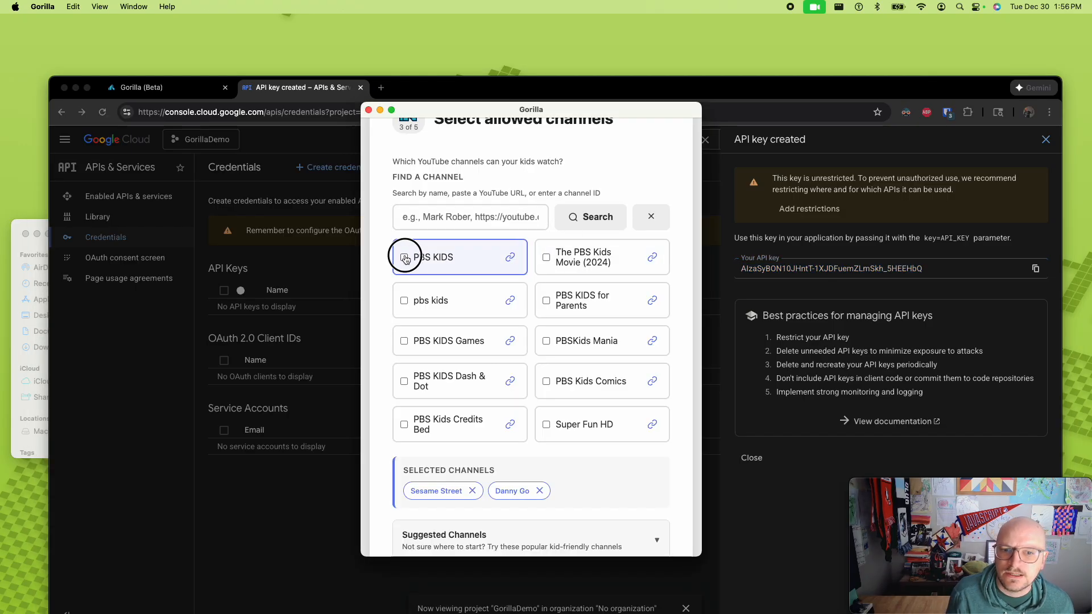
{"action": "scroll", "coordinate": [489, 284], "scroll_direction": "down", "scroll_amount": 3}
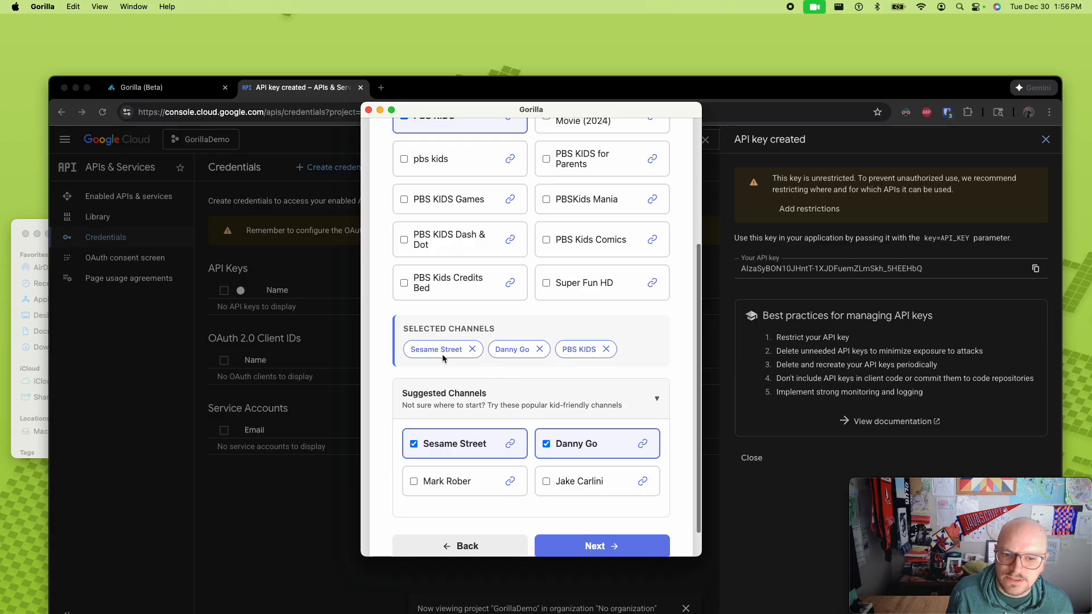
{"action": "scroll", "coordinate": [477, 313], "scroll_direction": "down", "scroll_amount": 1}
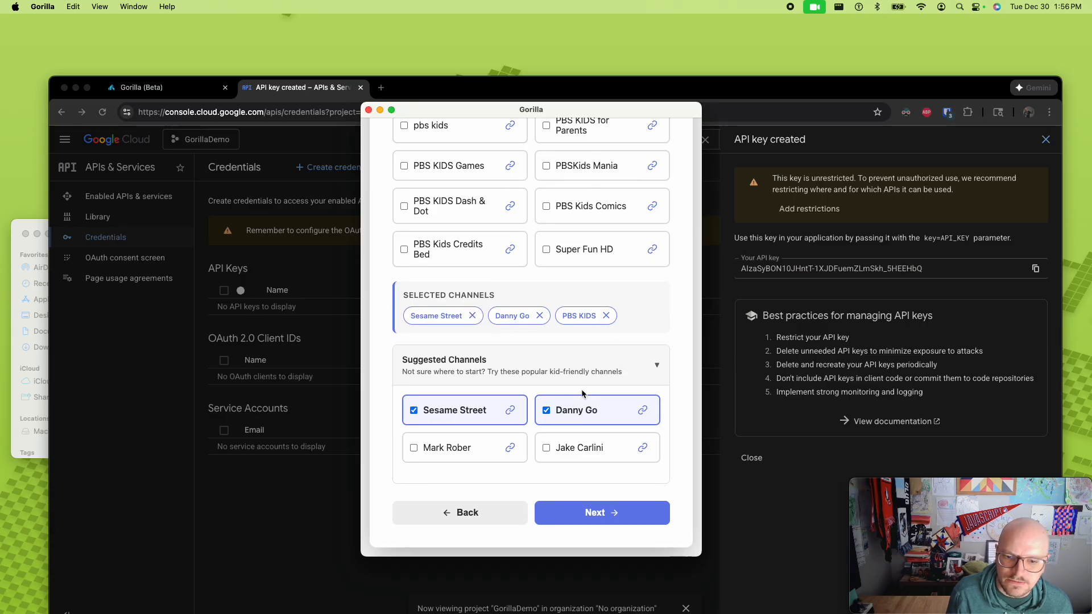
{"action": "scroll", "coordinate": [607, 433], "scroll_direction": "up", "scroll_amount": 4}
{"action": "scroll", "coordinate": [608, 433], "scroll_direction": "down", "scroll_amount": 4}
{"action": "left_click", "coordinate": [615, 516]}
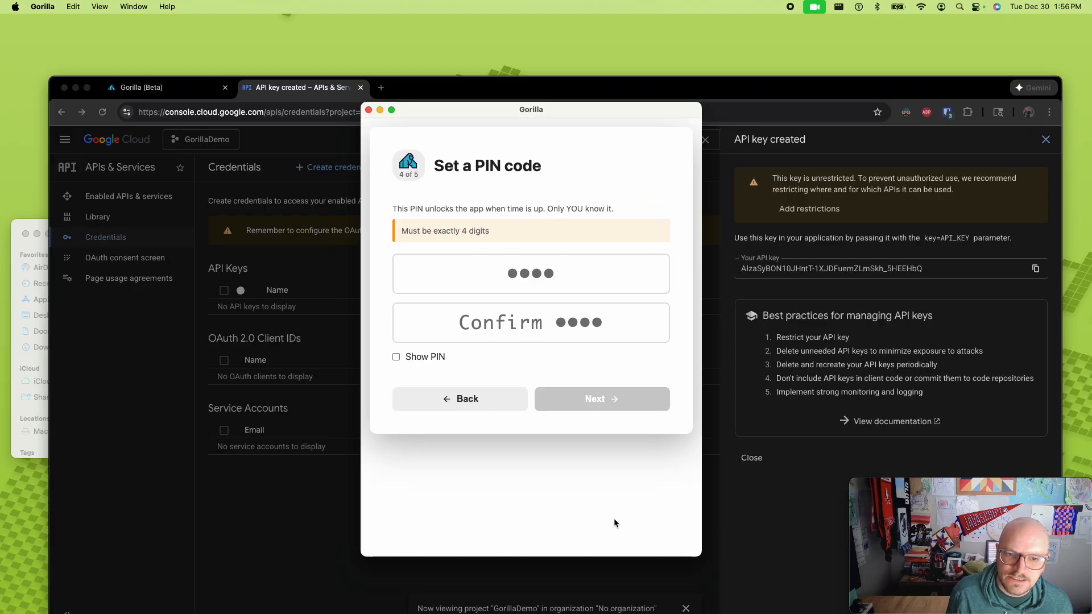
- Enter and confirm a four-digit PIN code, reveal it briefly to check it, hide it again and continue to the daily time limit
{"action": "left_click", "coordinate": [532, 275]}
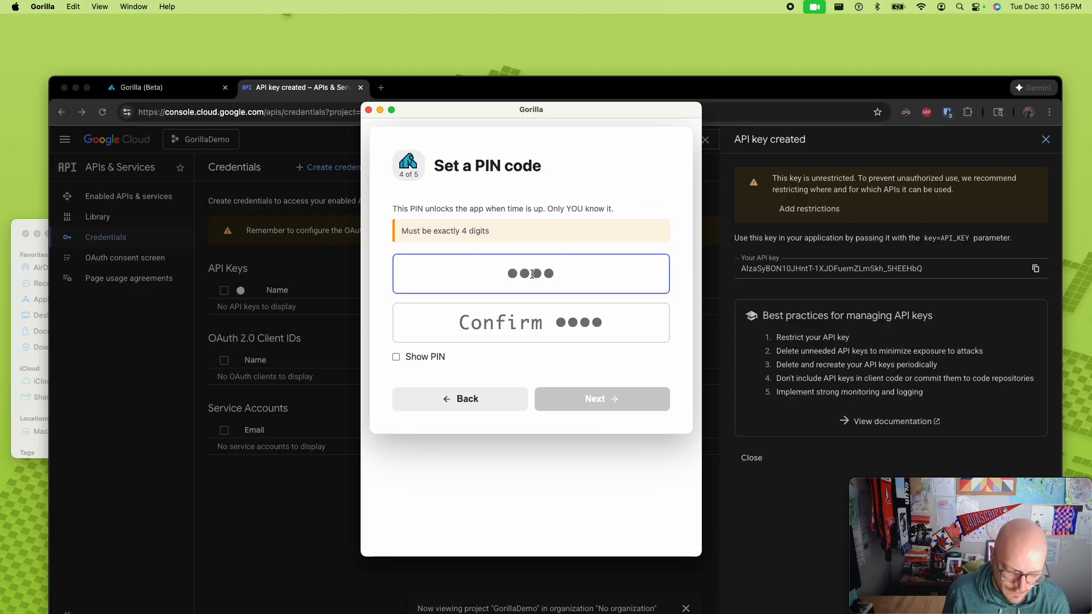
{"action": "type", "text": "1234"}
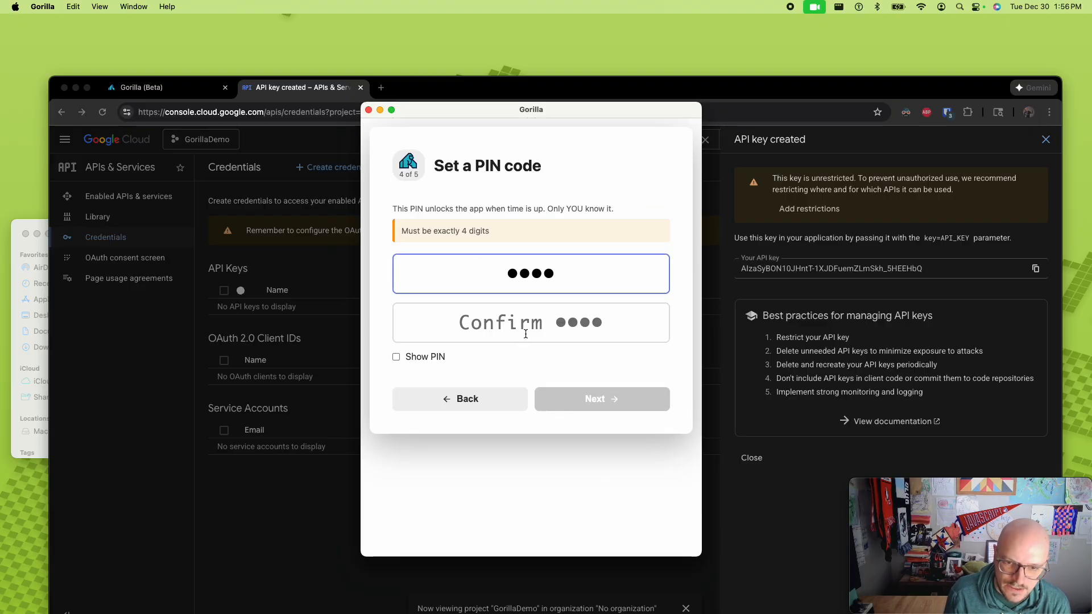
{"action": "left_click", "coordinate": [526, 335]}
{"action": "type", "text": "1234"}
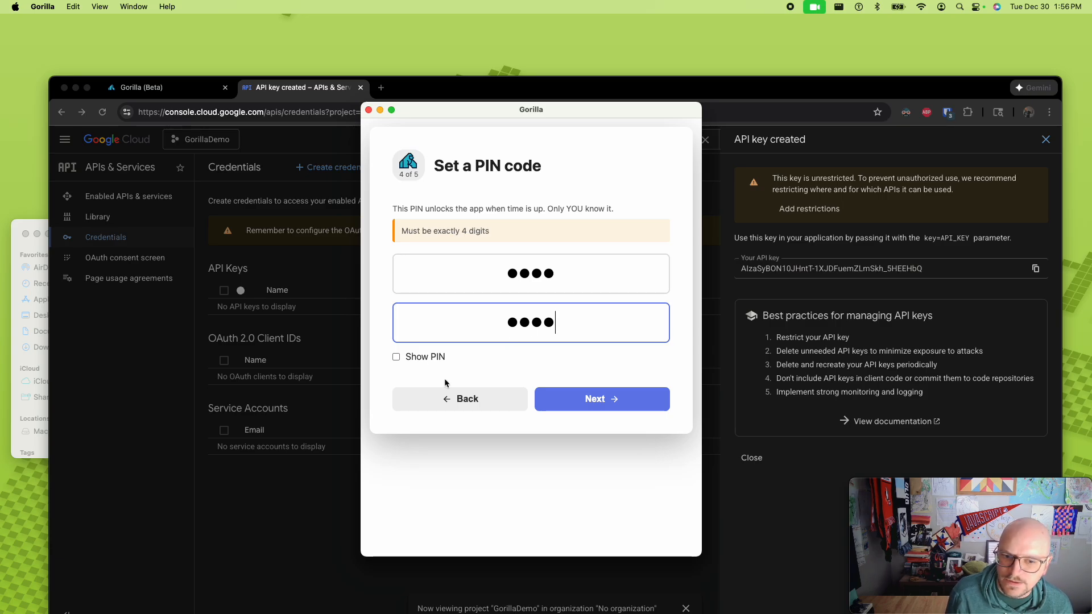
{"action": "left_click", "coordinate": [435, 358]}
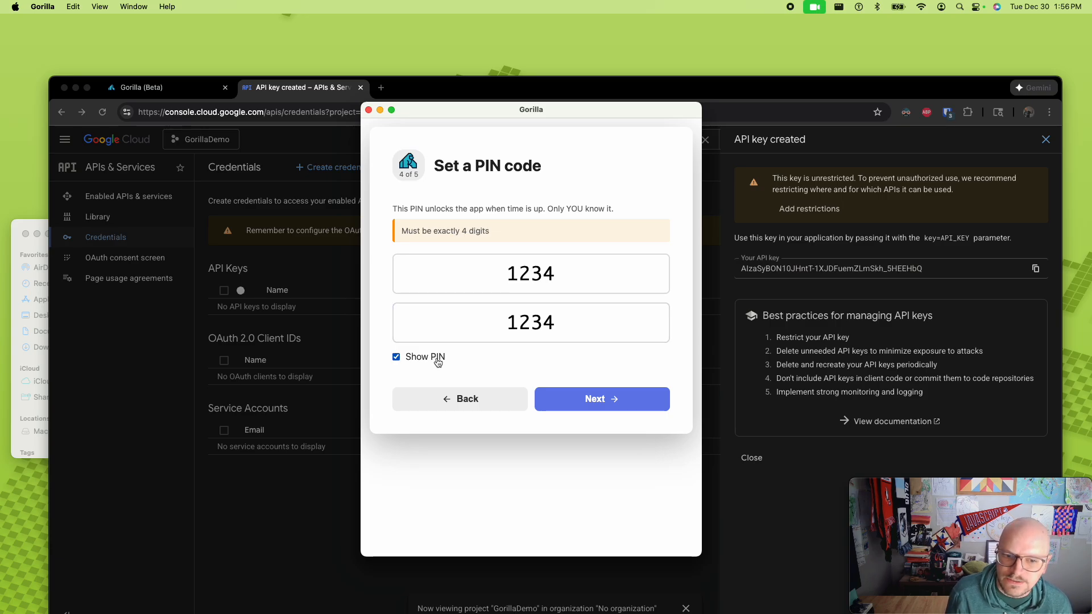
{"action": "left_click", "coordinate": [437, 362]}
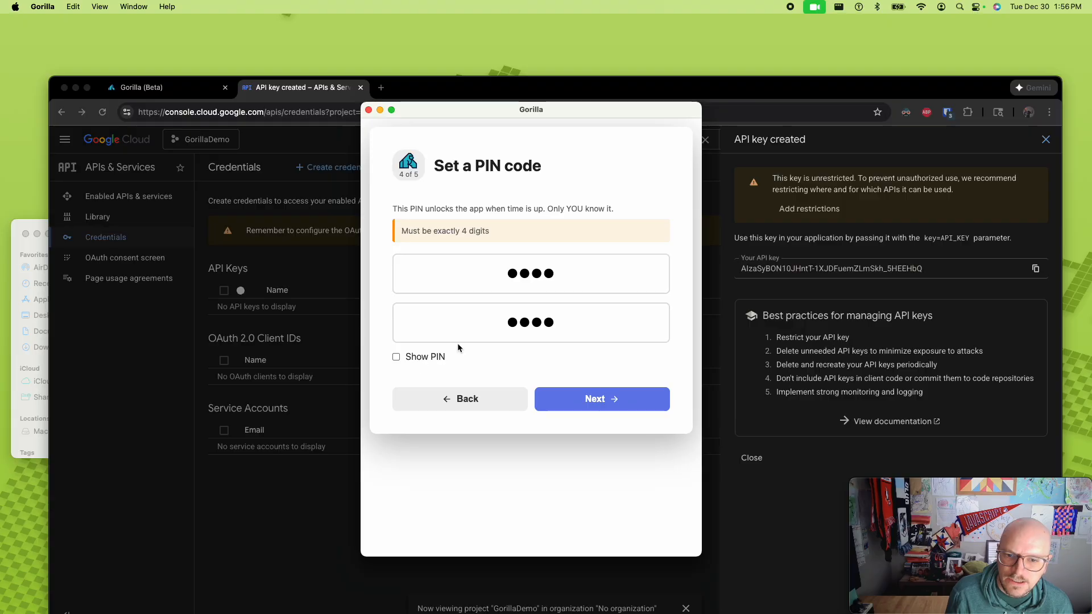
{"action": "left_click", "coordinate": [594, 398]}
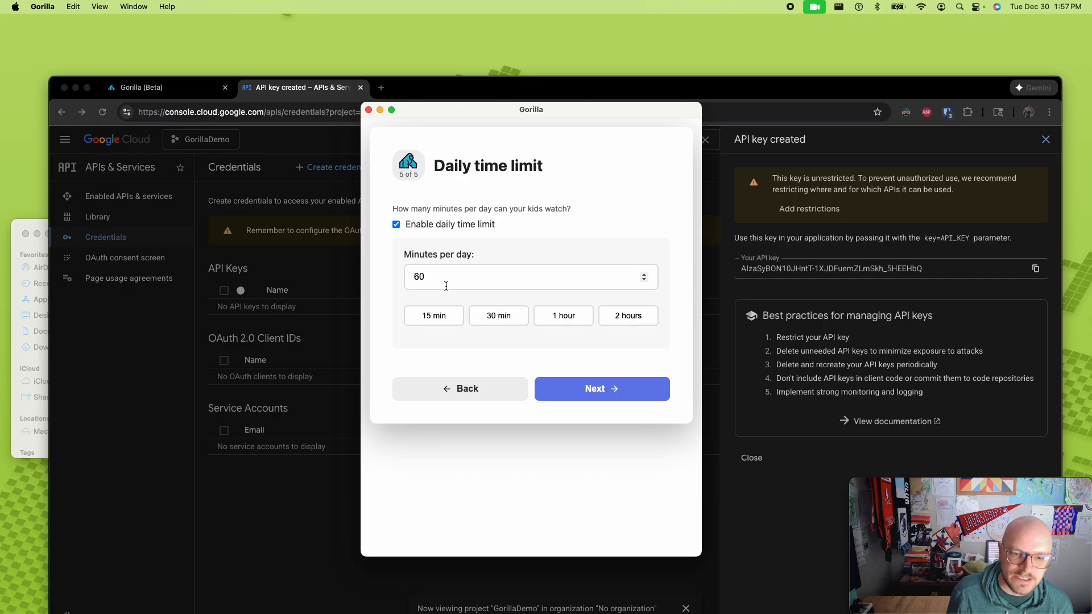
- Keep the daily time limit at 60 minutes and start a preview of the app from the setup review
{"action": "left_click", "coordinate": [583, 390]}
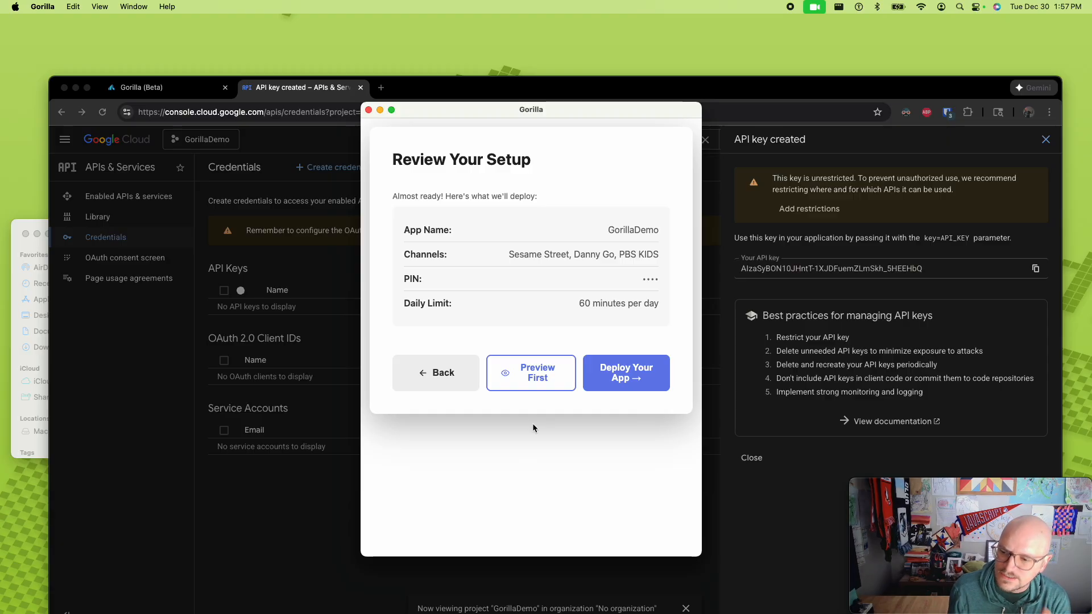
{"action": "left_click", "coordinate": [537, 372]}
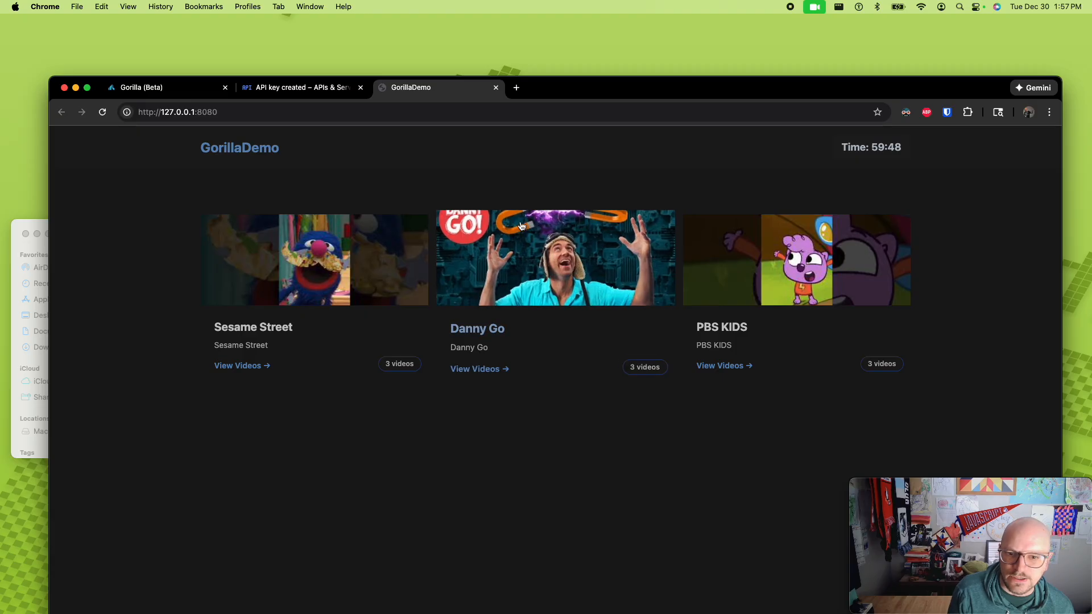
- Check the PBS KIDS channel in the preview, briefly play the City Island Special Days Compilation video, and return to the channel list
{"action": "left_click", "coordinate": [774, 252]}
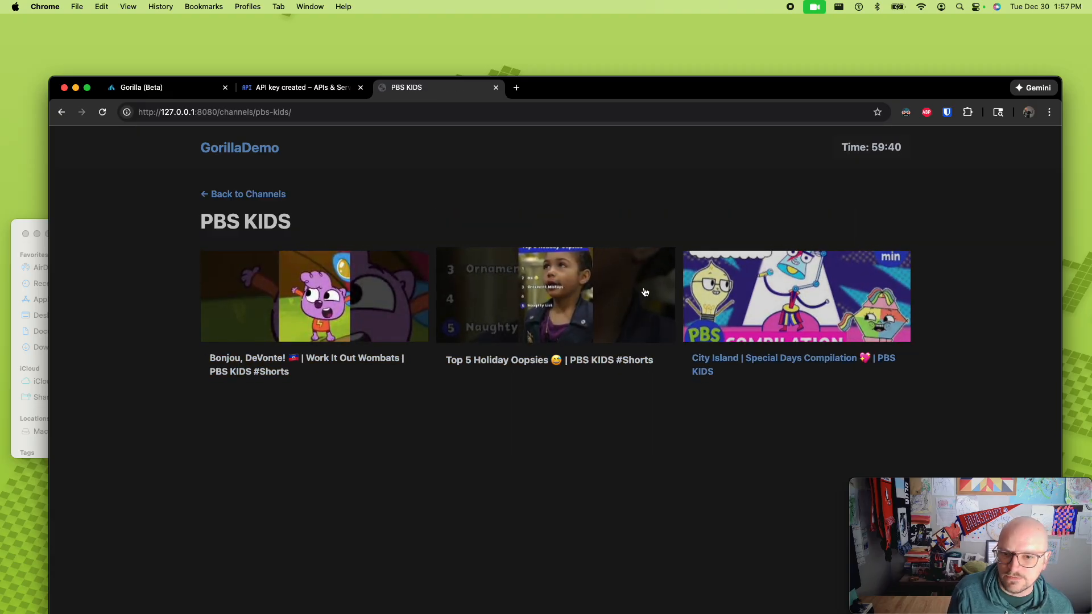
{"action": "left_click", "coordinate": [563, 331]}
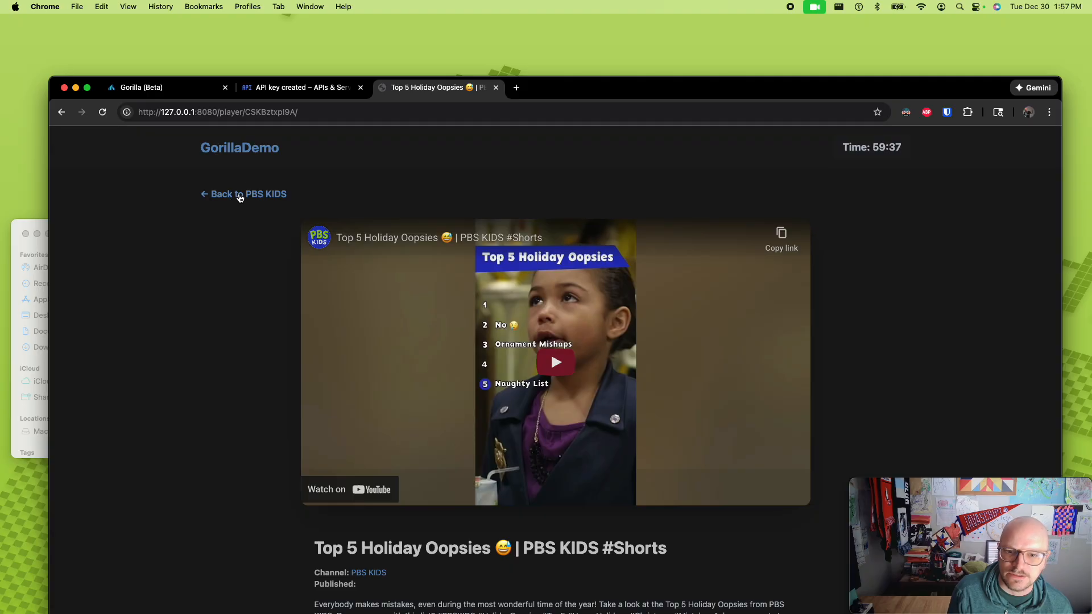
{"action": "left_click", "coordinate": [236, 195]}
{"action": "left_click", "coordinate": [795, 320]}
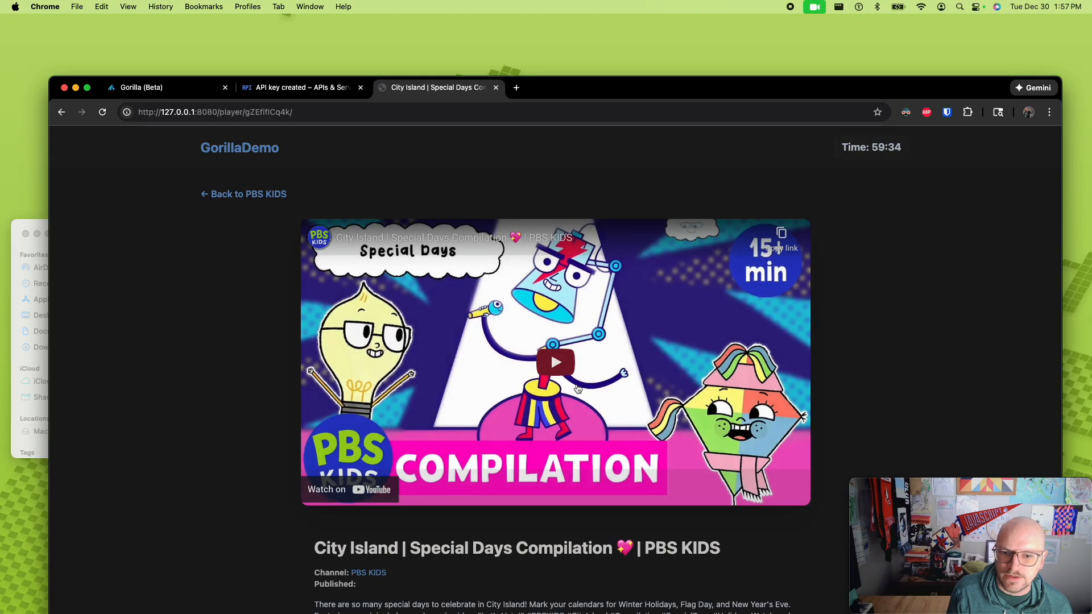
{"action": "left_click", "coordinate": [577, 373]}
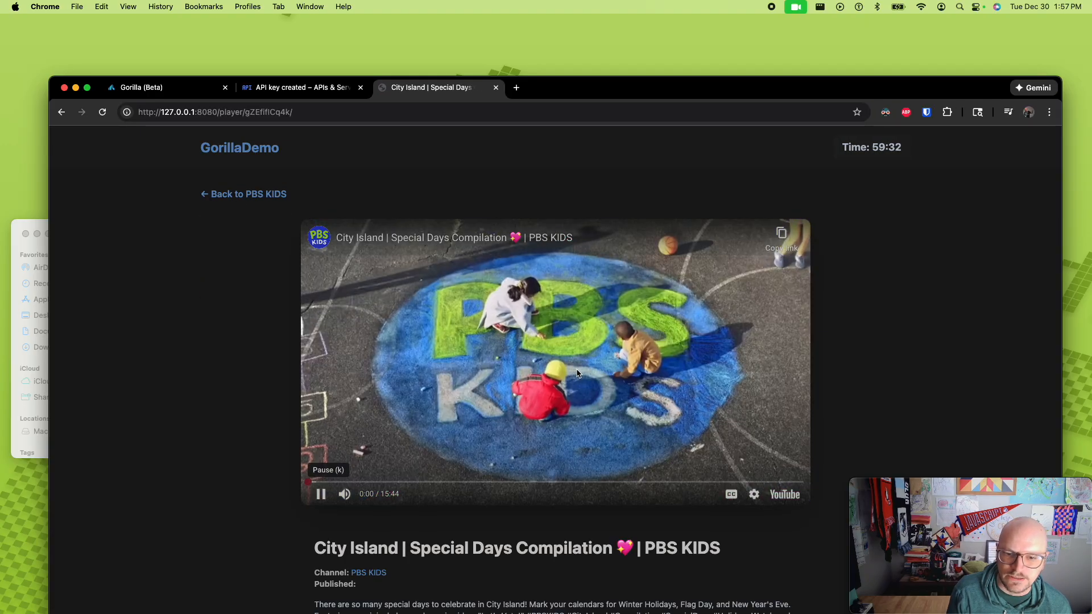
{"action": "left_click", "coordinate": [545, 360]}
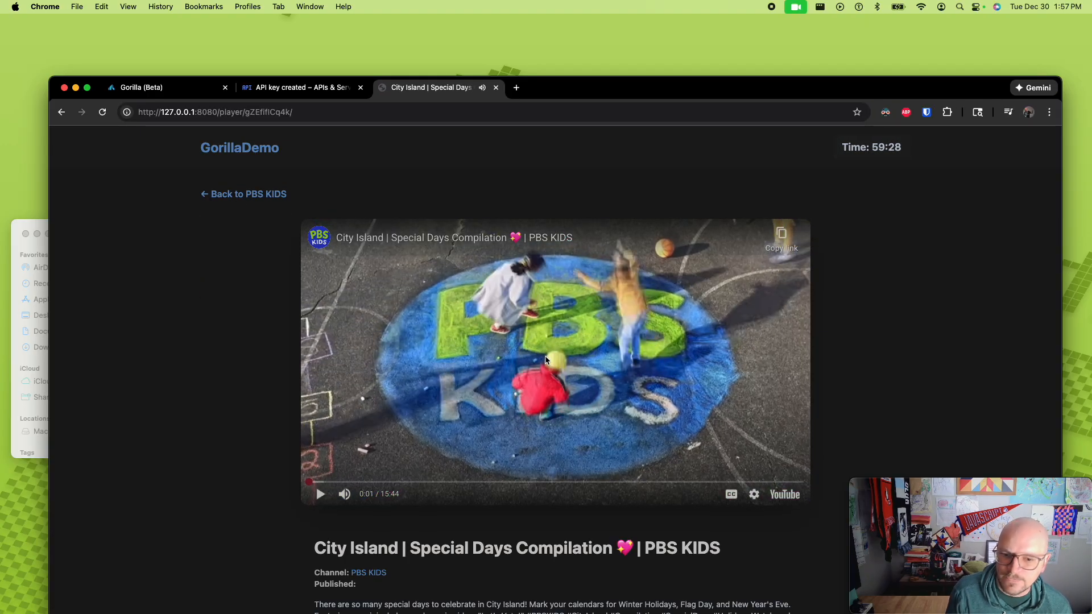
{"action": "left_click", "coordinate": [254, 194]}
{"action": "left_click", "coordinate": [250, 196]}
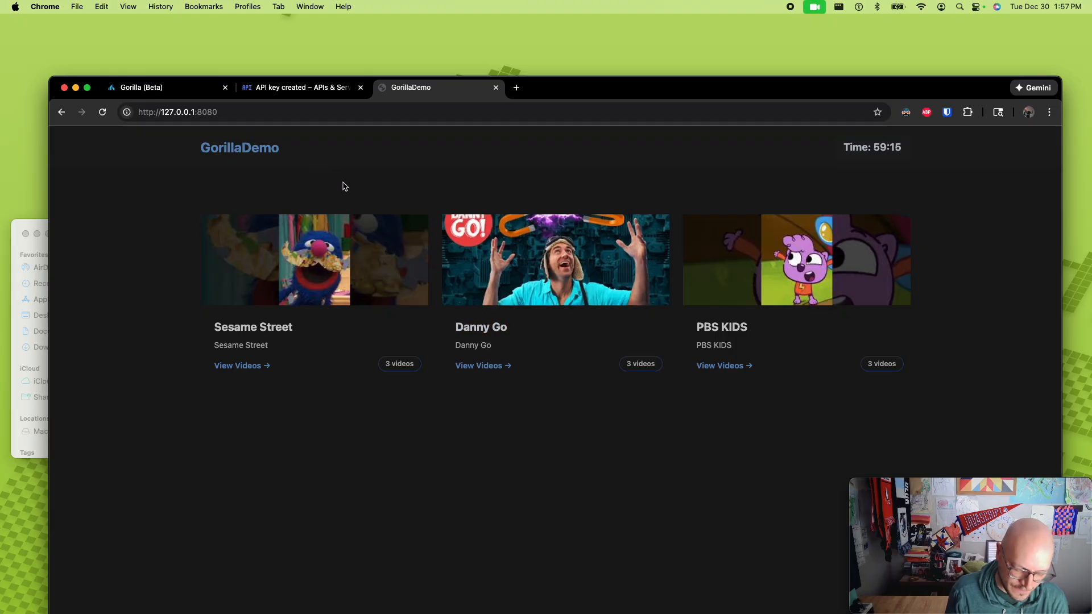
- Disable Dark Reader for the preview site 127.0.0.1:8080 and open the Danny Go channel
{"action": "left_click", "coordinate": [908, 113]}
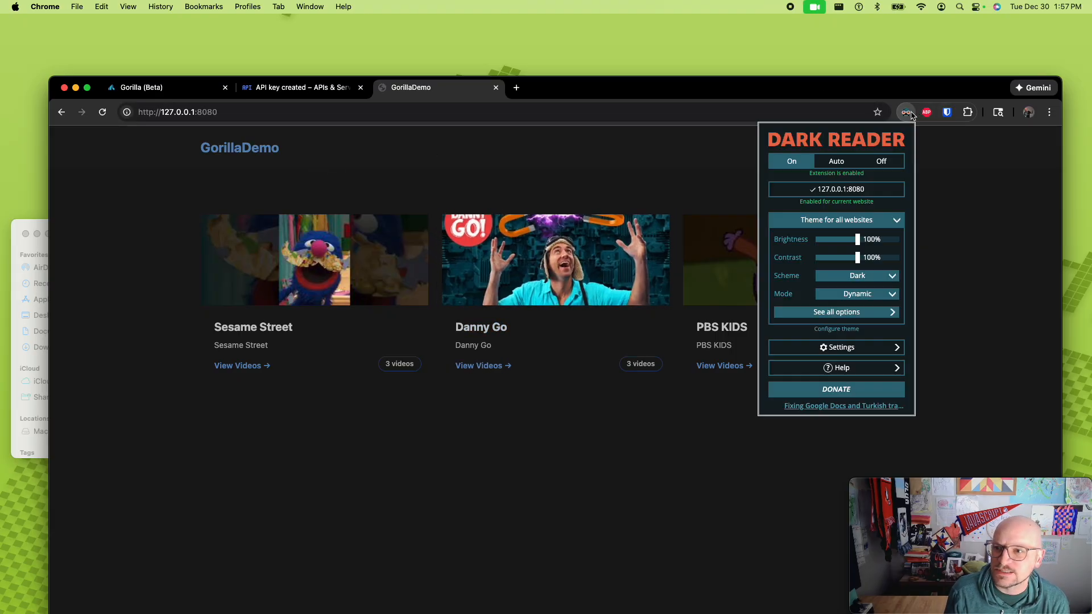
{"action": "left_click", "coordinate": [847, 191]}
{"action": "left_click", "coordinate": [1015, 172]}
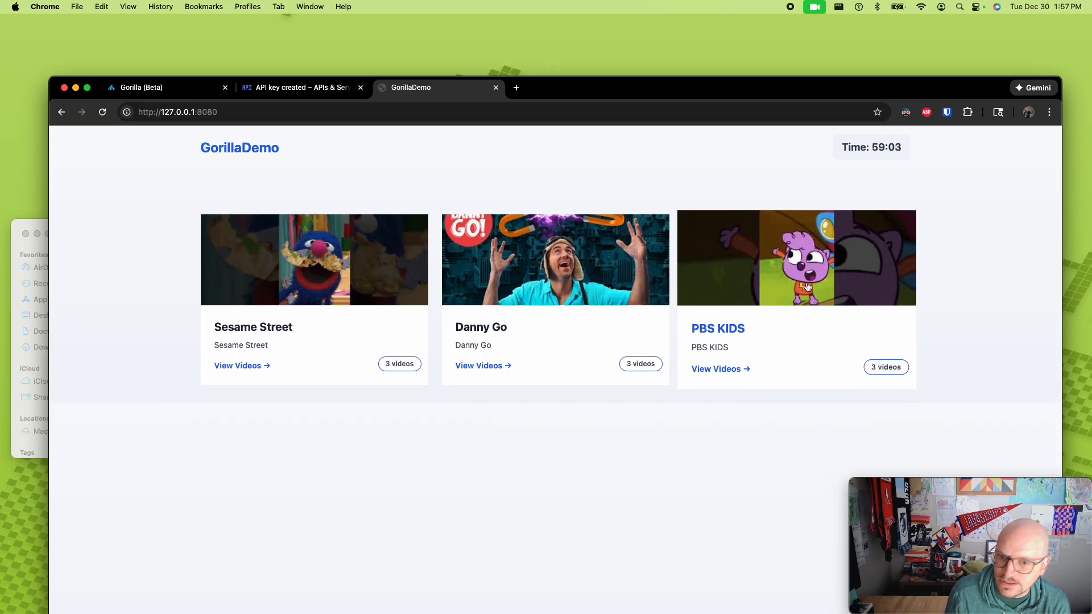
{"action": "left_click", "coordinate": [538, 253]}
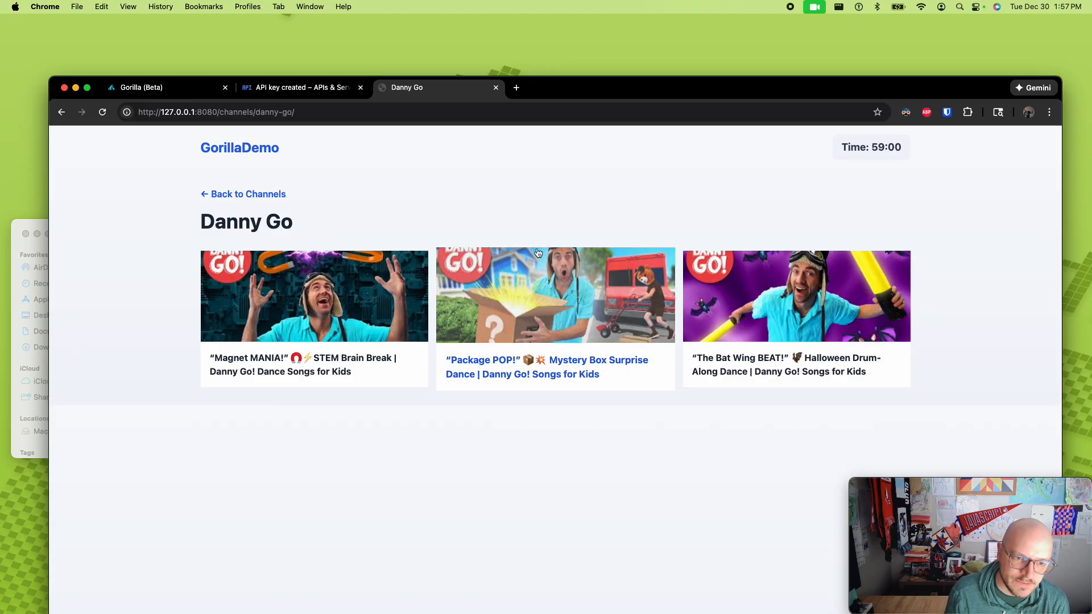
- Switch back to the Gorilla app, proceed to deployment with Netlify Drop as the method, and open the Netlify Drop page
{"action": "key", "text": "super+Tab"}
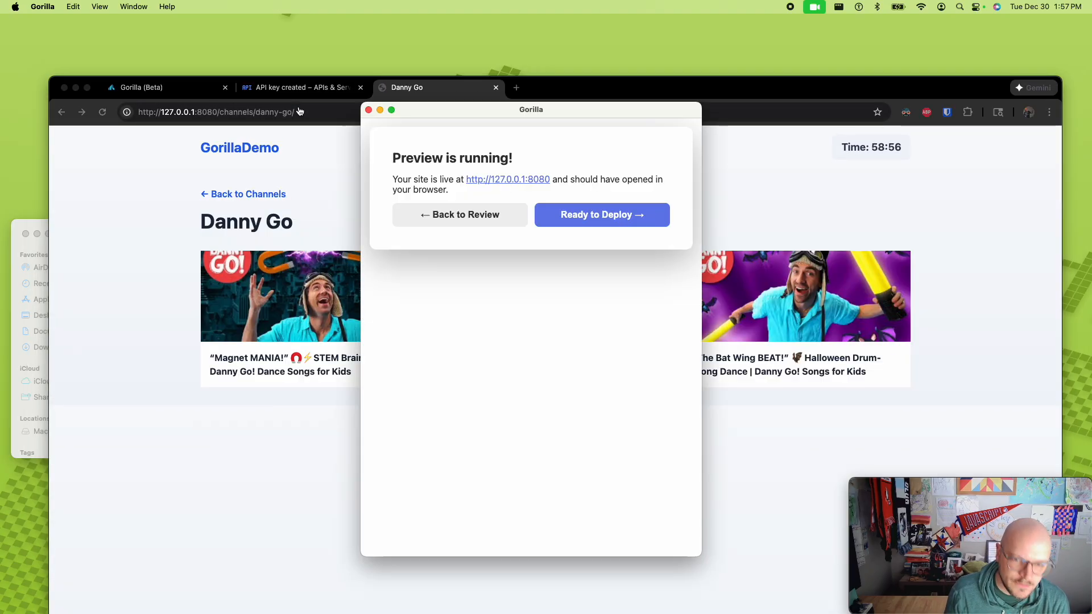
{"action": "left_click", "coordinate": [621, 220]}
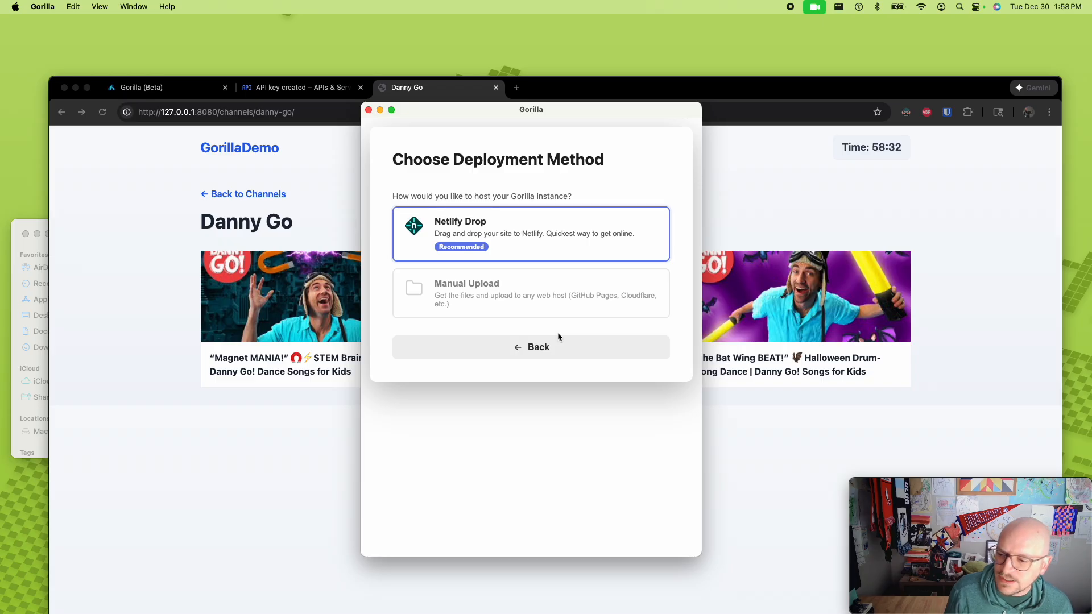
{"action": "left_click", "coordinate": [497, 247]}
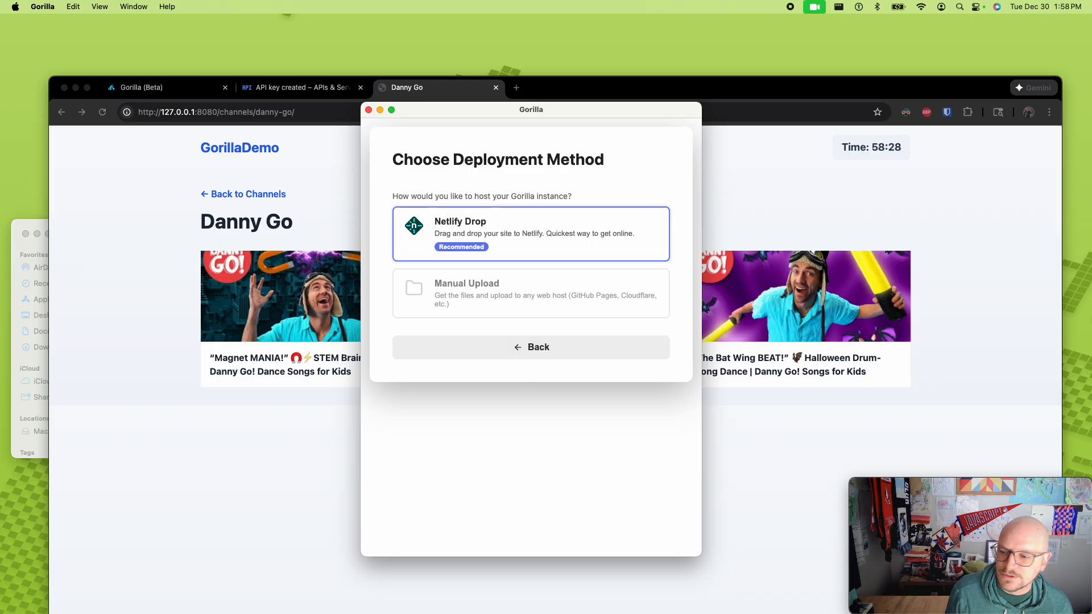
{"action": "left_click", "coordinate": [560, 230]}
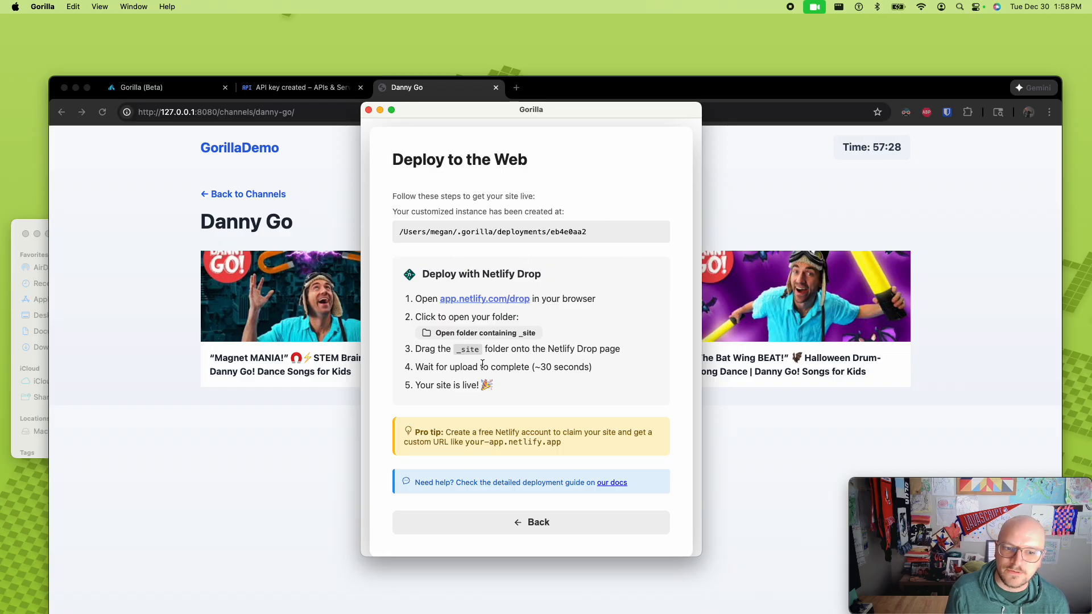
{"action": "left_click", "coordinate": [504, 300]}
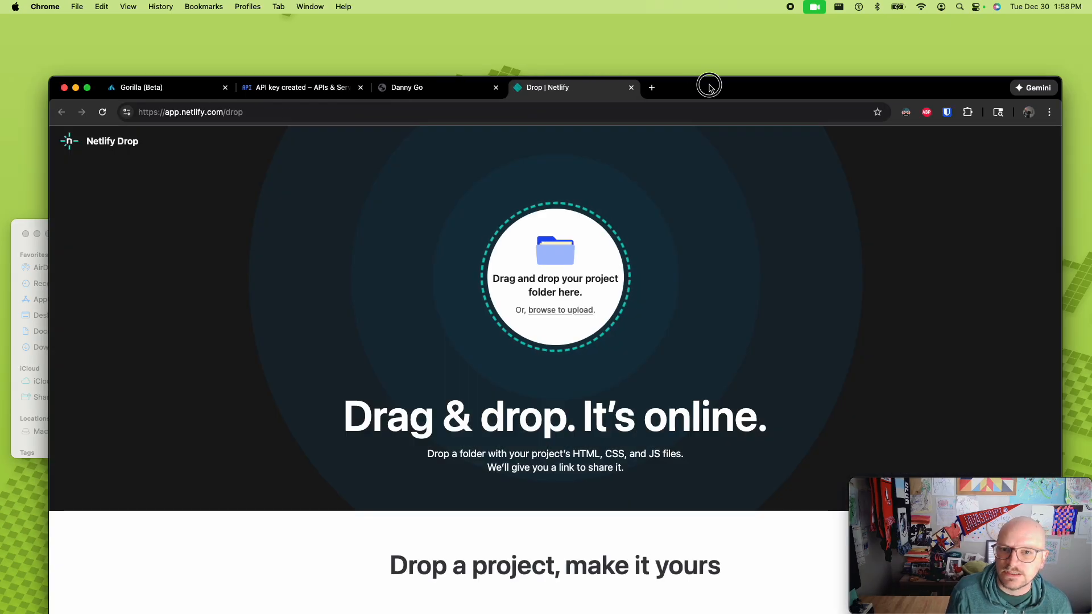
- Shrink the browser window and arrange it beside the Gorilla window so the Netlify drop area and the deployment instructions both show
{"action": "left_click_drag", "start_coordinate": [707, 83], "coordinate": [763, 58]}
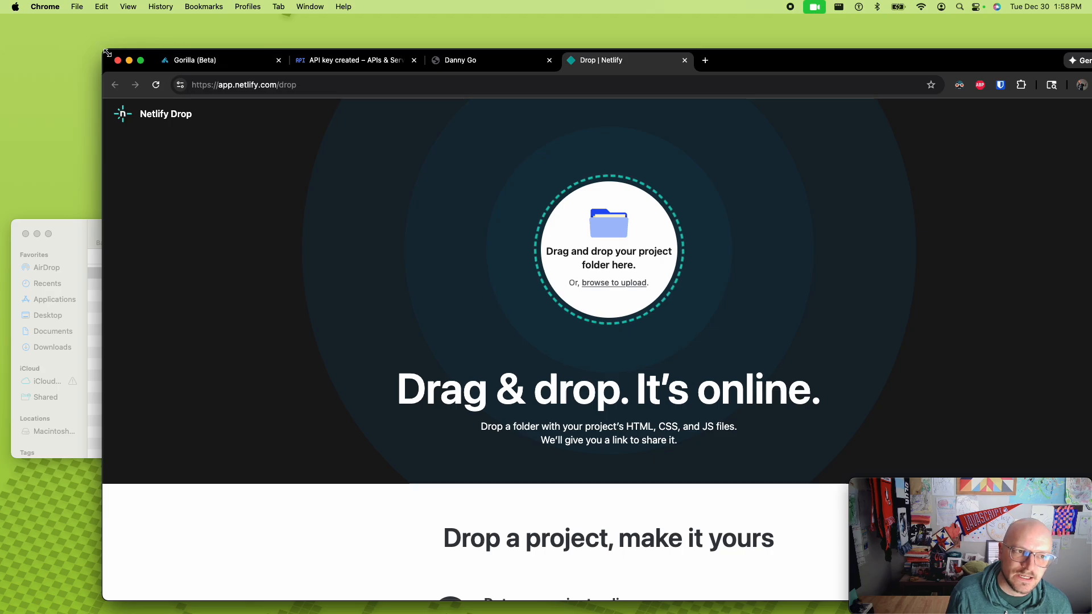
{"action": "left_click_drag", "start_coordinate": [105, 51], "coordinate": [479, 75]}
{"action": "left_click_drag", "start_coordinate": [1043, 84], "coordinate": [982, 66]}
{"action": "left_click_drag", "start_coordinate": [405, 114], "coordinate": [226, 118]}
{"action": "left_click", "coordinate": [323, 343]}
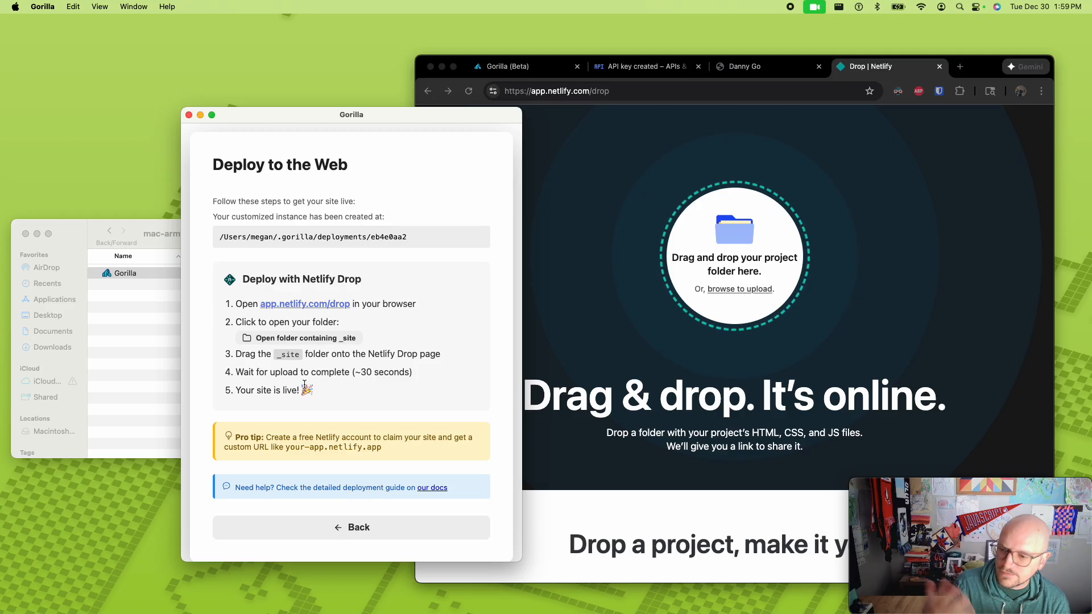
- Open the deployment folder containing _site and upload the _site folder to Netlify Drop
{"action": "left_click", "coordinate": [321, 338]}
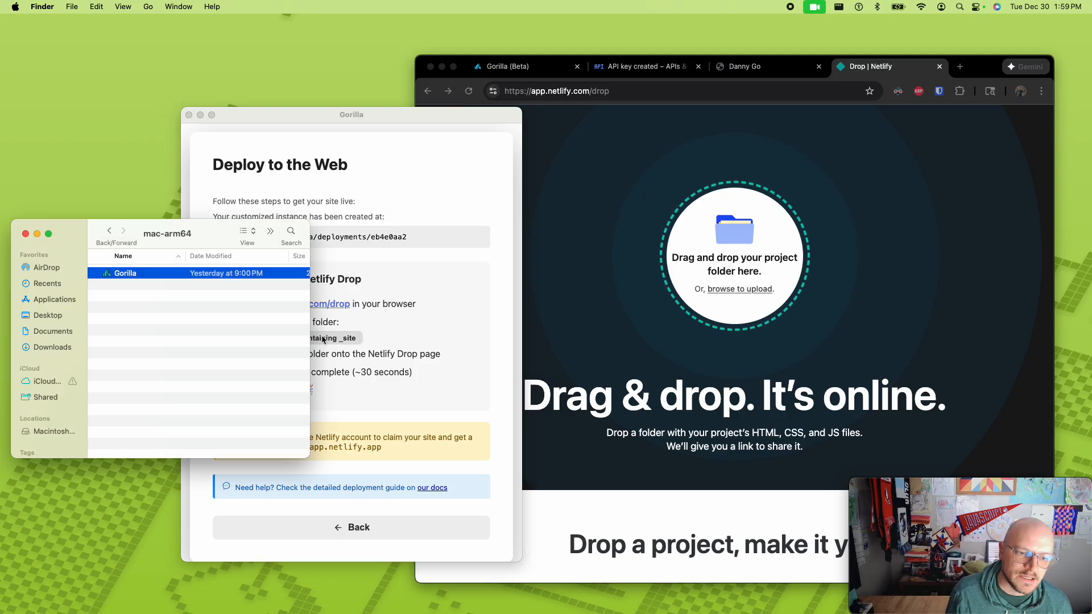
{"action": "left_click_drag", "start_coordinate": [265, 248], "coordinate": [257, 339]}
{"action": "left_click_drag", "start_coordinate": [329, 126], "coordinate": [401, 105]}
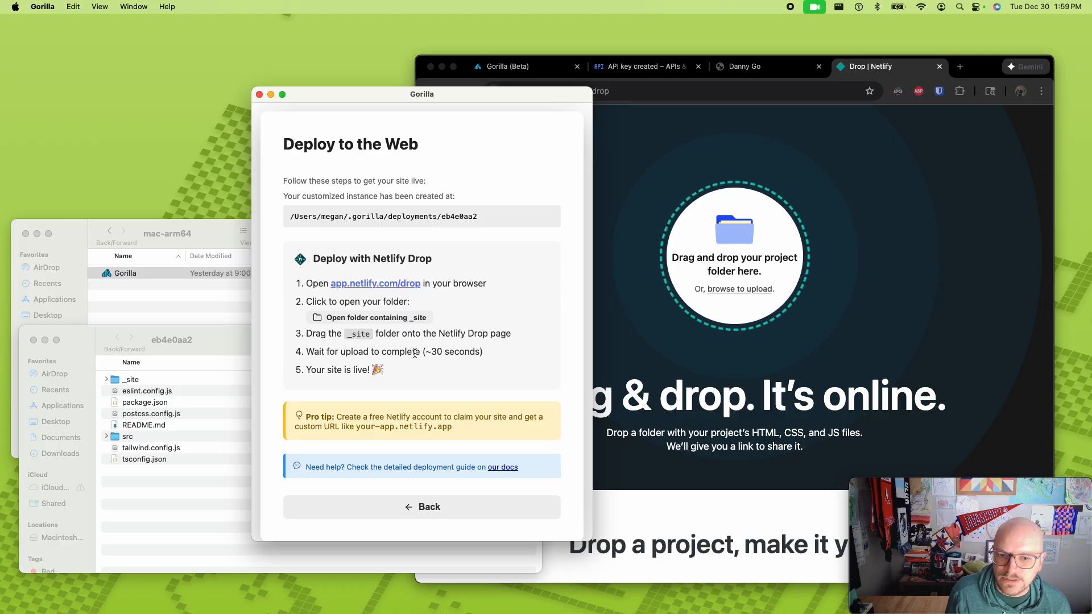
{"action": "left_click", "coordinate": [133, 383]}
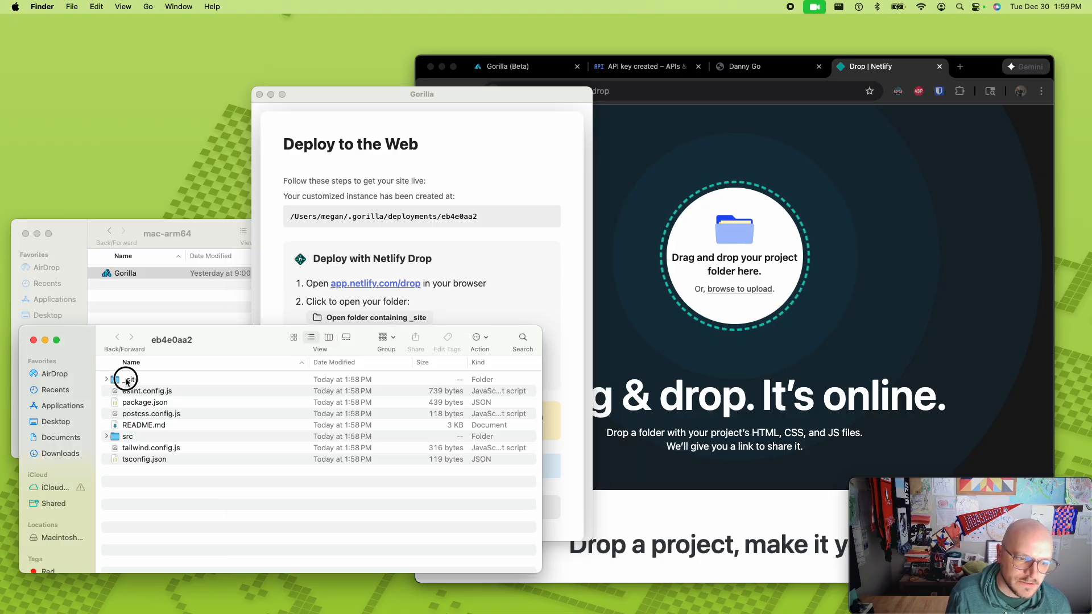
{"action": "left_click_drag", "start_coordinate": [132, 383], "coordinate": [770, 255]}
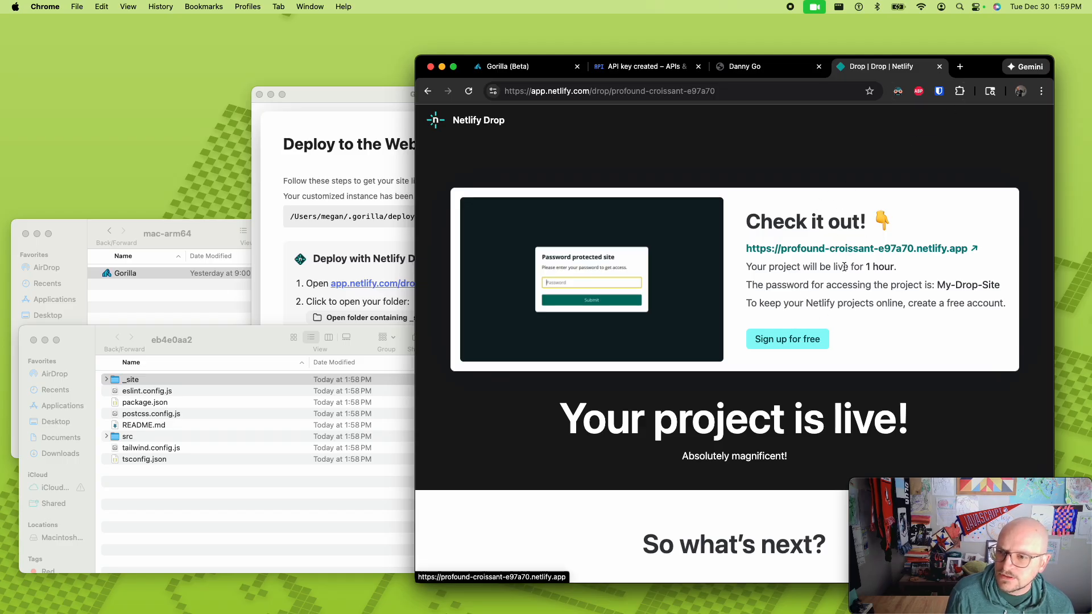
- Copy the project's access password, open the deployed Netlify site and submit the password to unlock it
{"action": "left_click_drag", "start_coordinate": [937, 284], "coordinate": [1000, 285]}
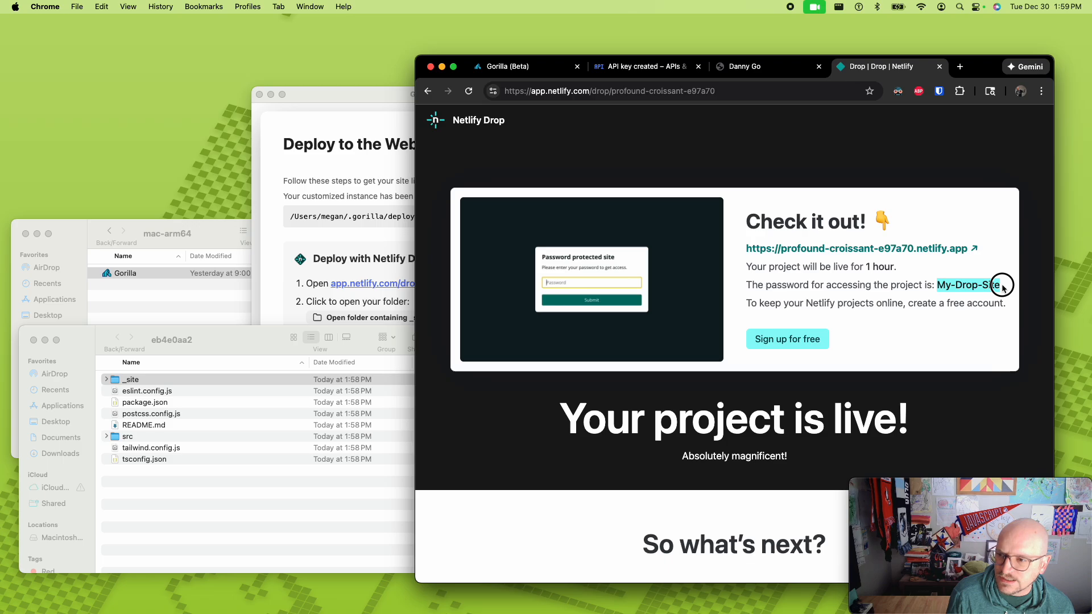
{"action": "key", "text": "super+c"}
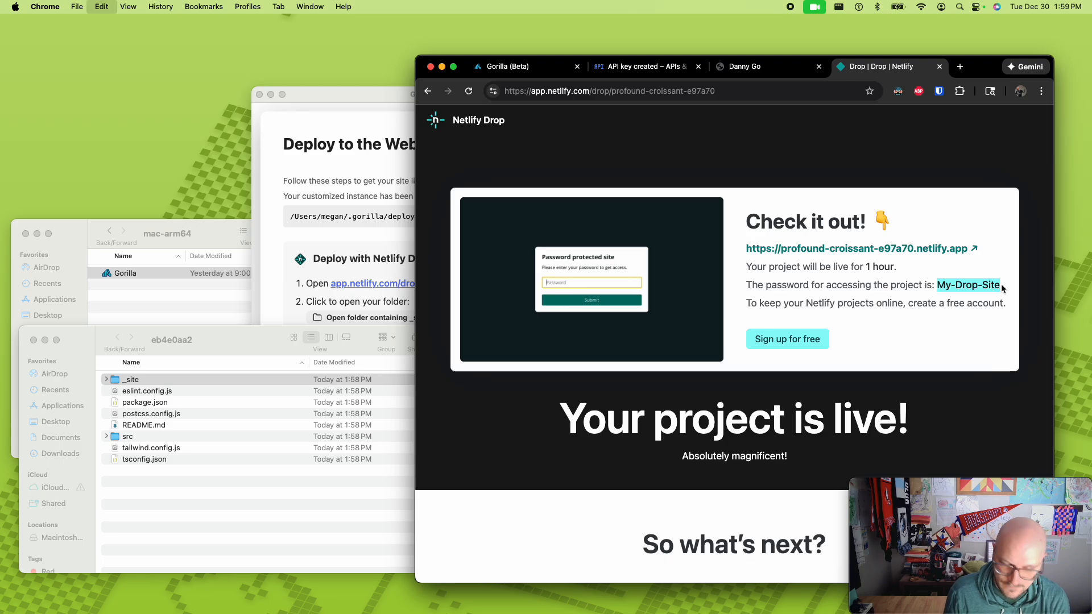
{"action": "left_click", "coordinate": [895, 247]}
{"action": "key", "text": "super+v"}
{"action": "left_click", "coordinate": [715, 384]}
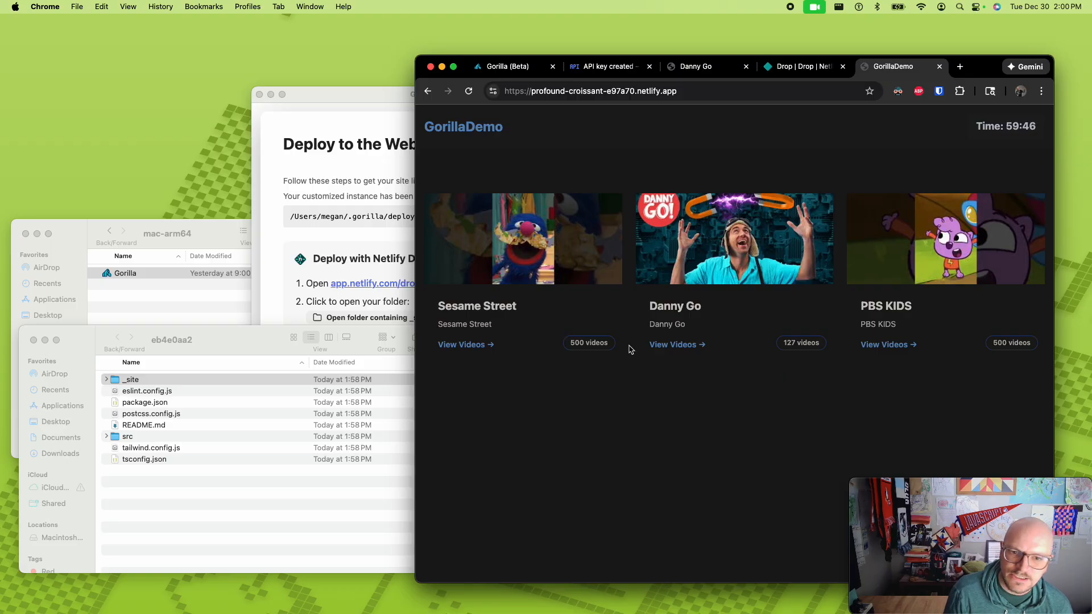
- Disable Dark Reader for the deployed profound-croissant-e97a70.netlify.app site
{"action": "left_click", "coordinate": [897, 91]}
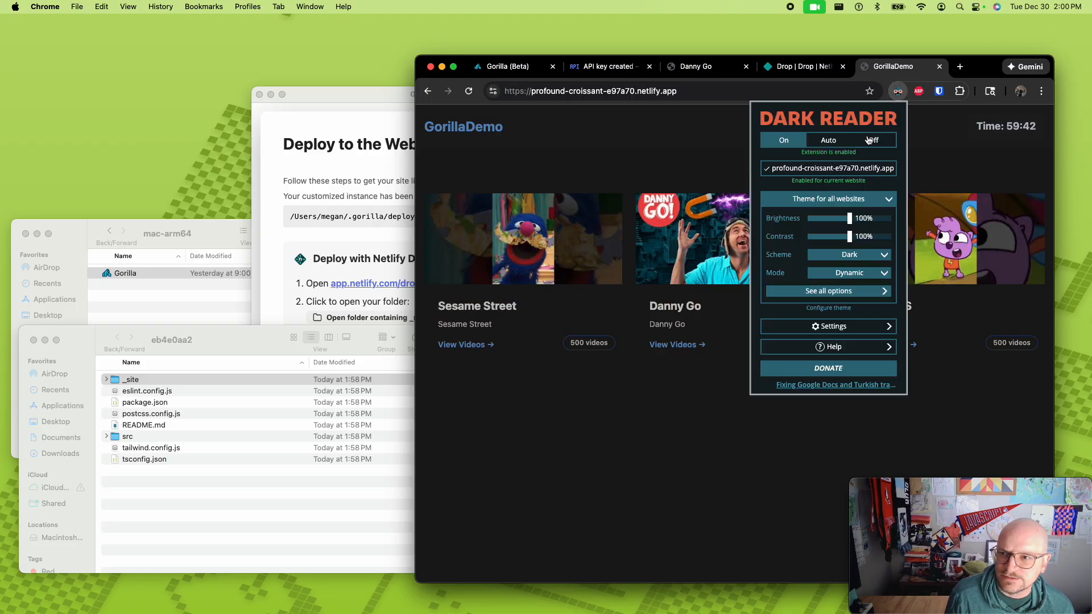
{"action": "left_click", "coordinate": [830, 168]}
{"action": "left_click", "coordinate": [993, 144]}
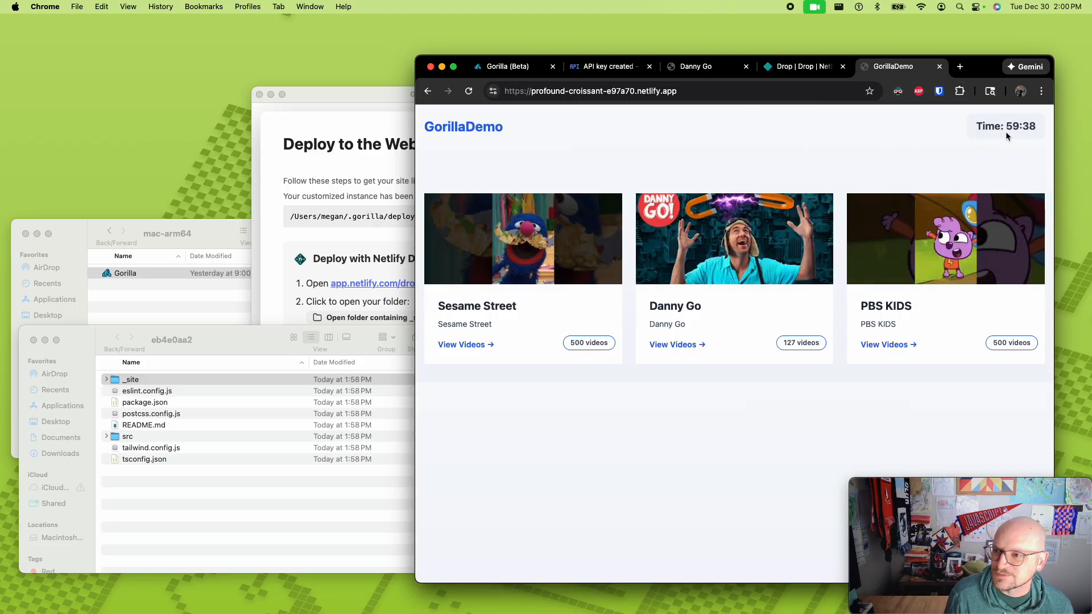
- Look through the Sesame Street videos on the deployed site and return to the channel list
{"action": "left_click", "coordinate": [495, 279]}
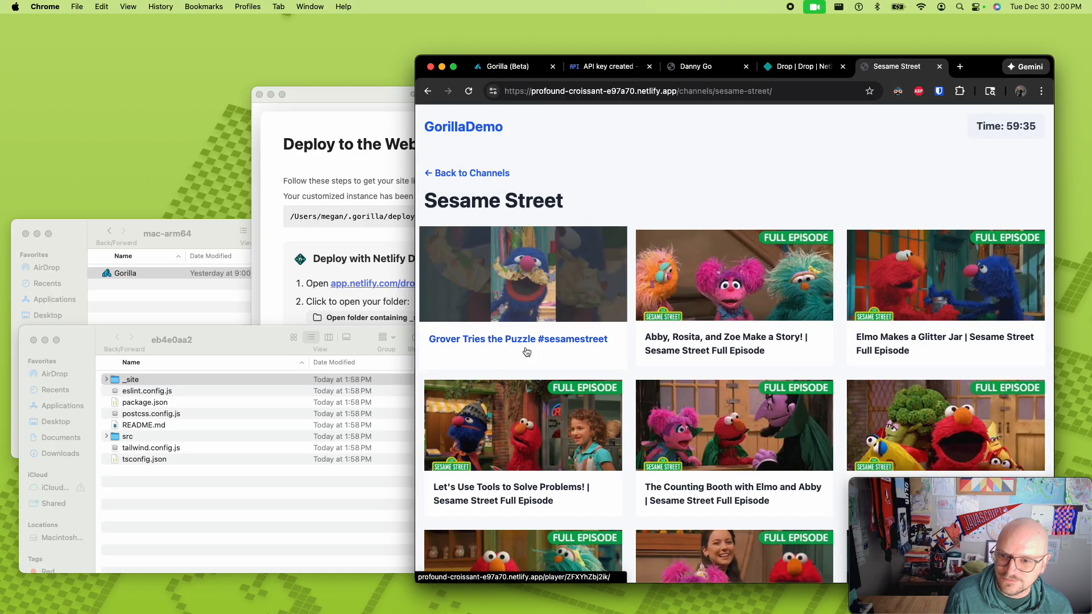
{"action": "scroll", "coordinate": [524, 349], "scroll_direction": "down", "scroll_amount": 8}
{"action": "scroll", "coordinate": [526, 352], "scroll_direction": "down", "scroll_amount": 15}
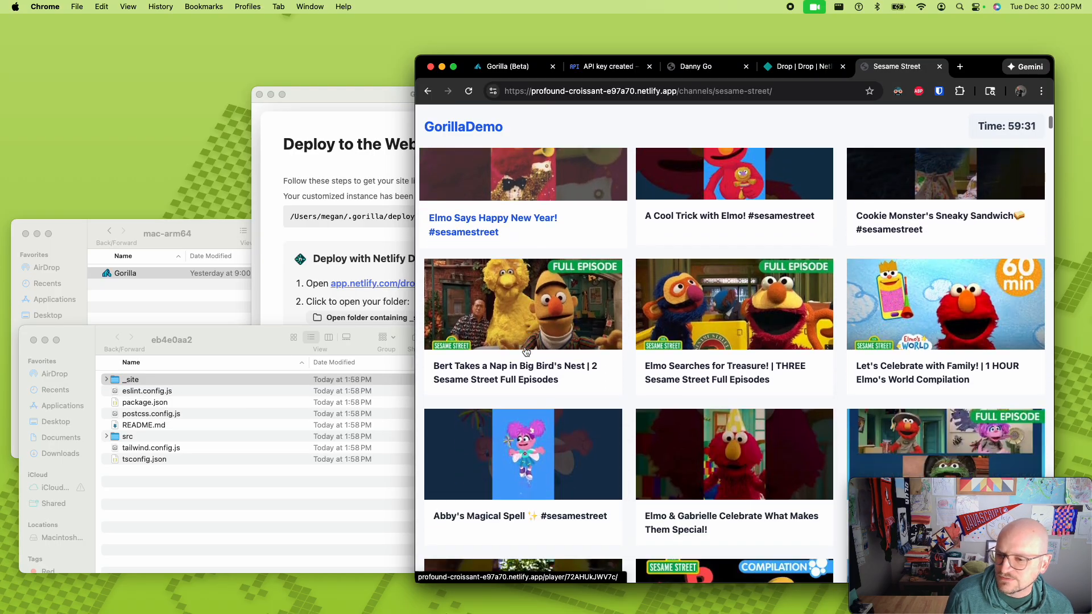
{"action": "scroll", "coordinate": [526, 352], "scroll_direction": "up", "scroll_amount": 20}
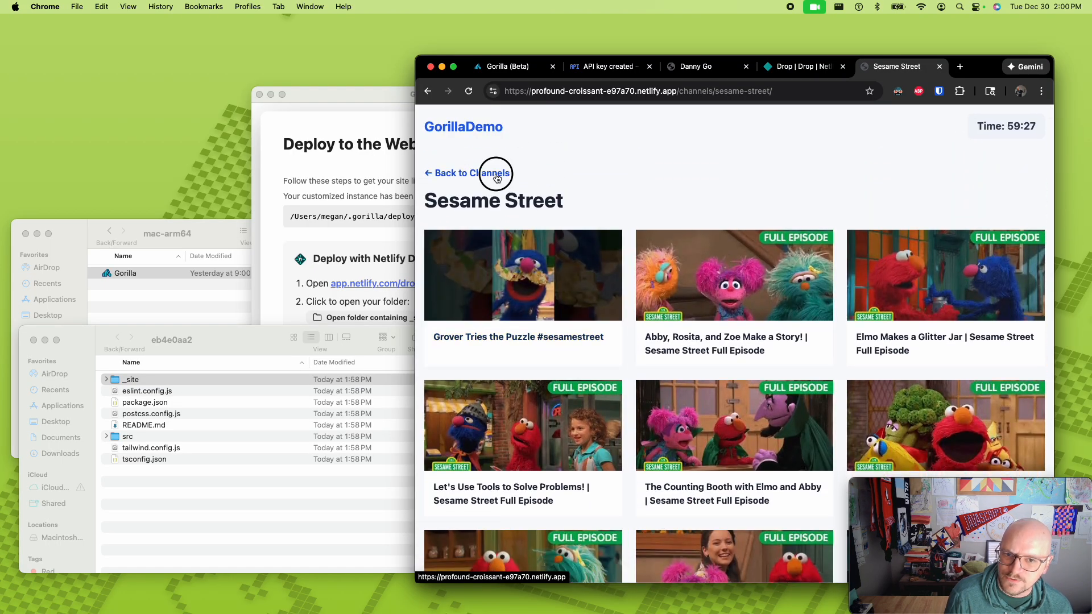
{"action": "left_click", "coordinate": [463, 175]}
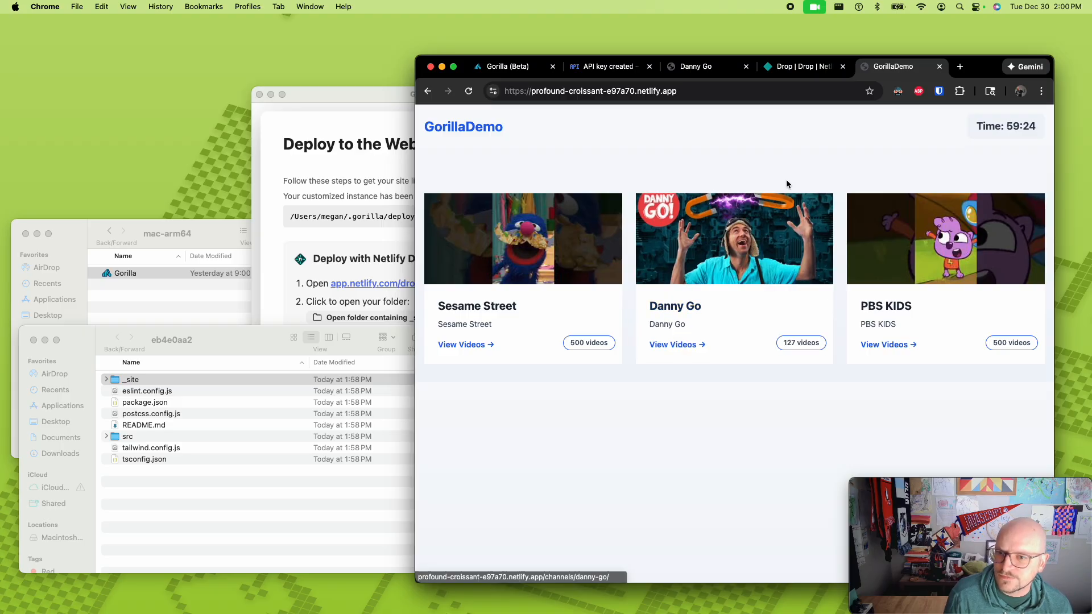
- Return to the Netlify Drop project page and try to sign up for a free Netlify account with Google
{"action": "left_click", "coordinate": [707, 95]}
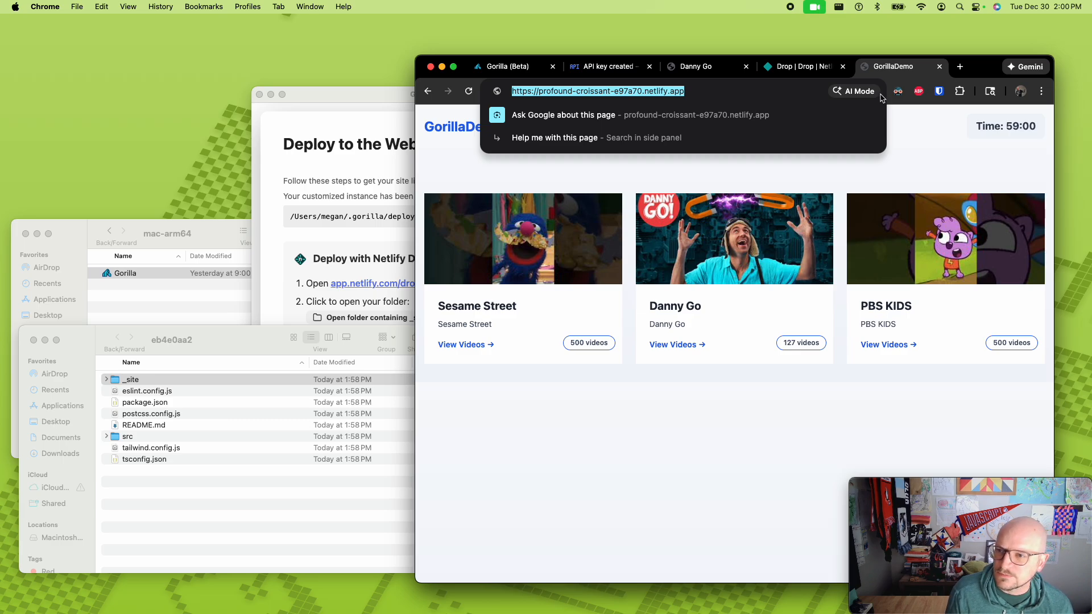
{"action": "left_click", "coordinate": [805, 73]}
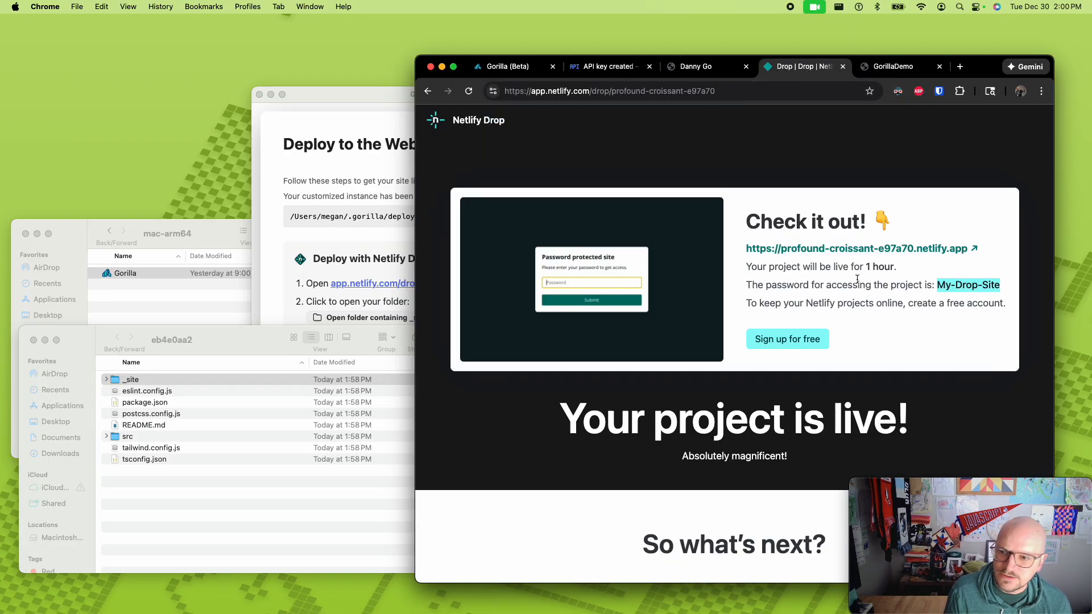
{"action": "left_click", "coordinate": [799, 342]}
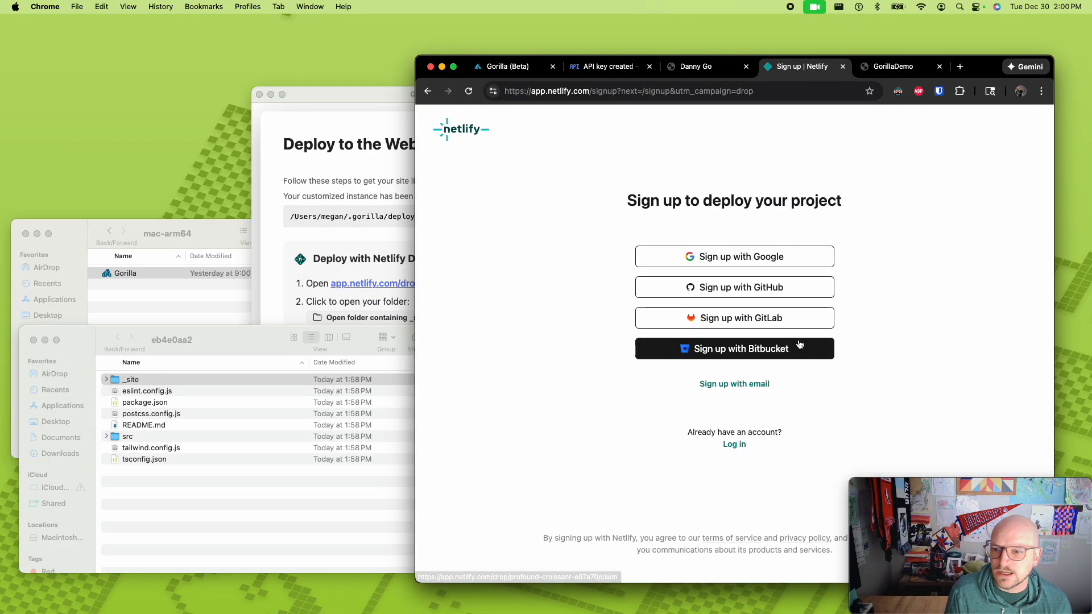
{"action": "left_click", "coordinate": [765, 261]}
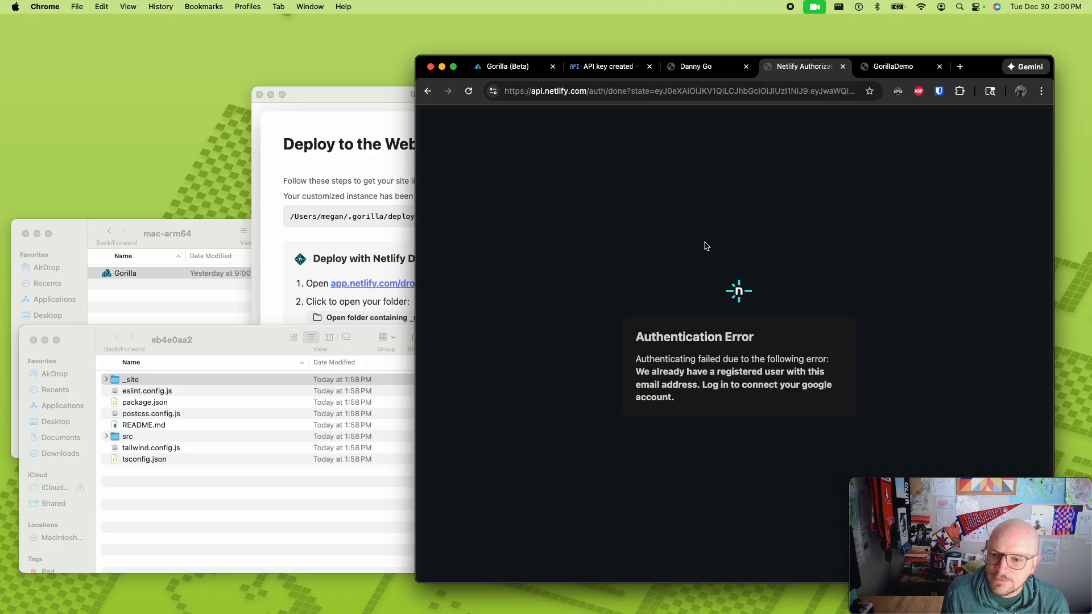
- Return to the Netlify sign-up options, choose signing up with email and fill in the account's email address
{"action": "left_click", "coordinate": [427, 91]}
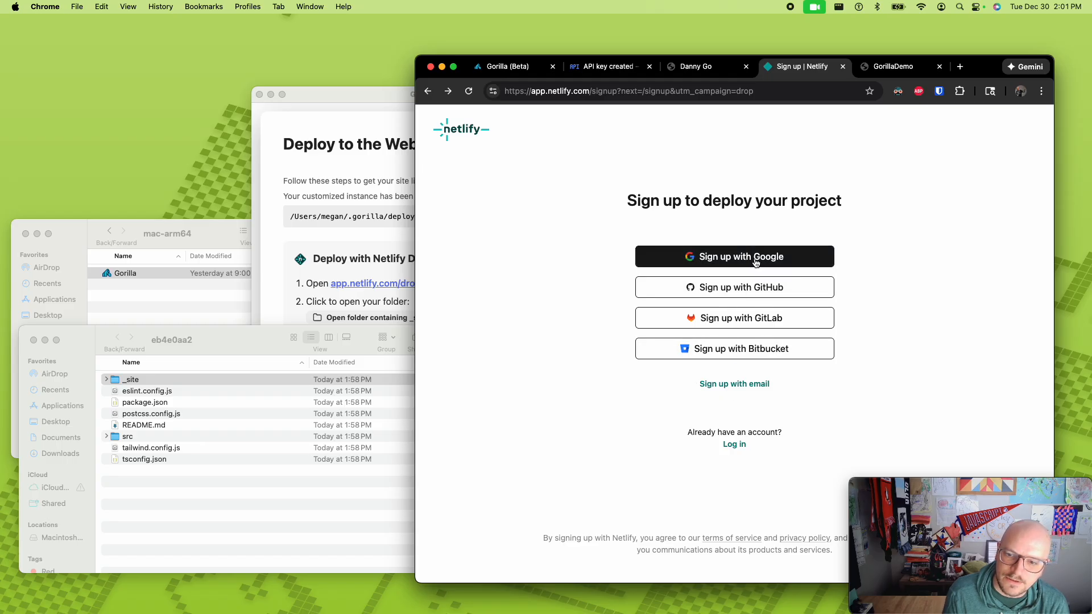
{"action": "left_click", "coordinate": [743, 385]}
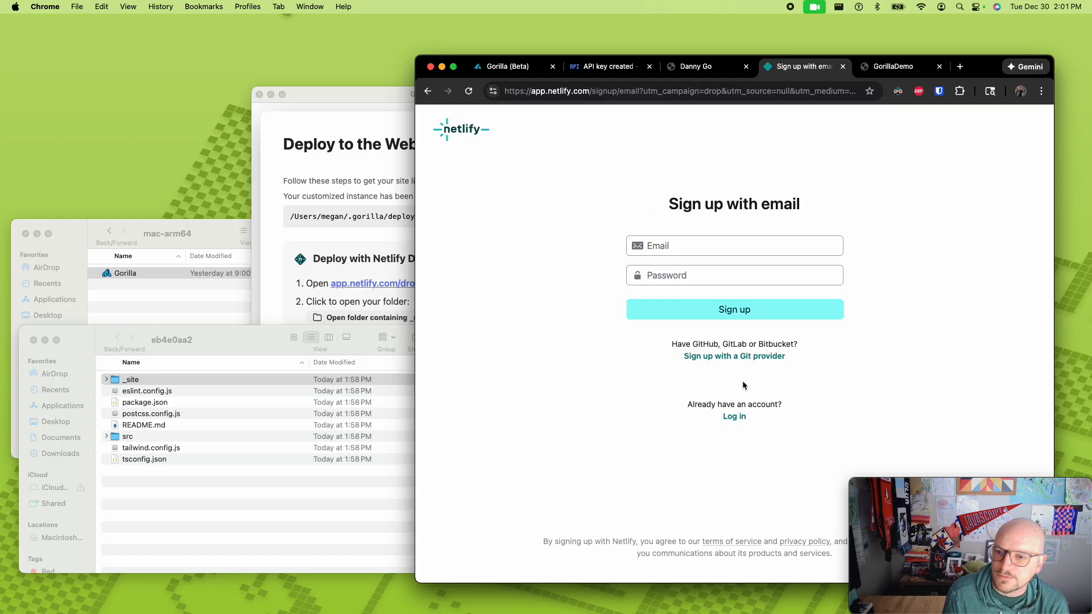
{"action": "right_click", "coordinate": [734, 245]}
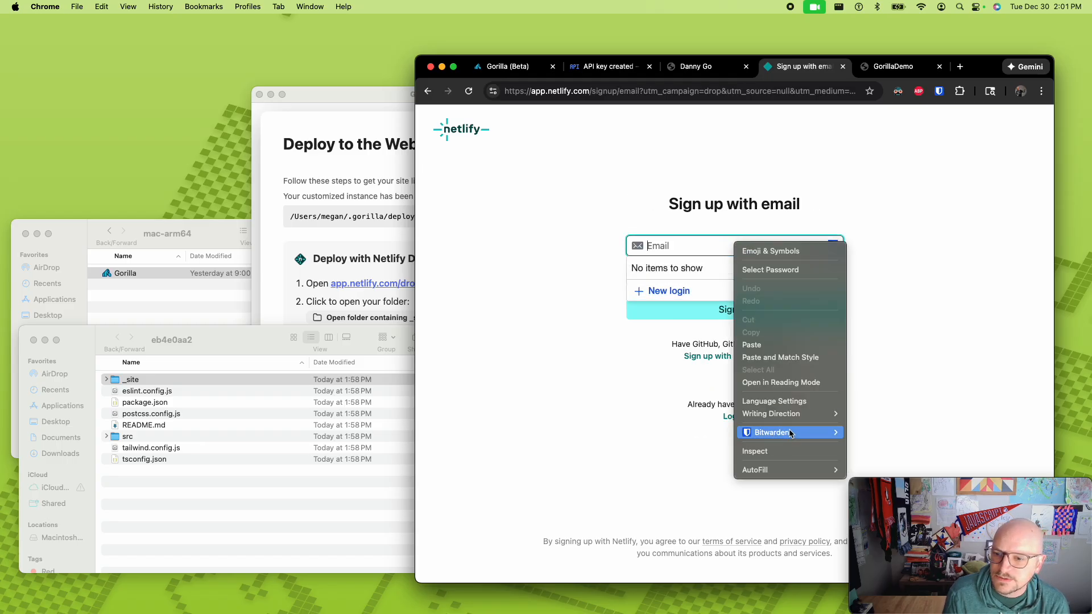
{"action": "mouse_move", "coordinate": [794, 435]}
{"action": "mouse_move", "coordinate": [894, 437]}
{"action": "left_click", "coordinate": [911, 369]}
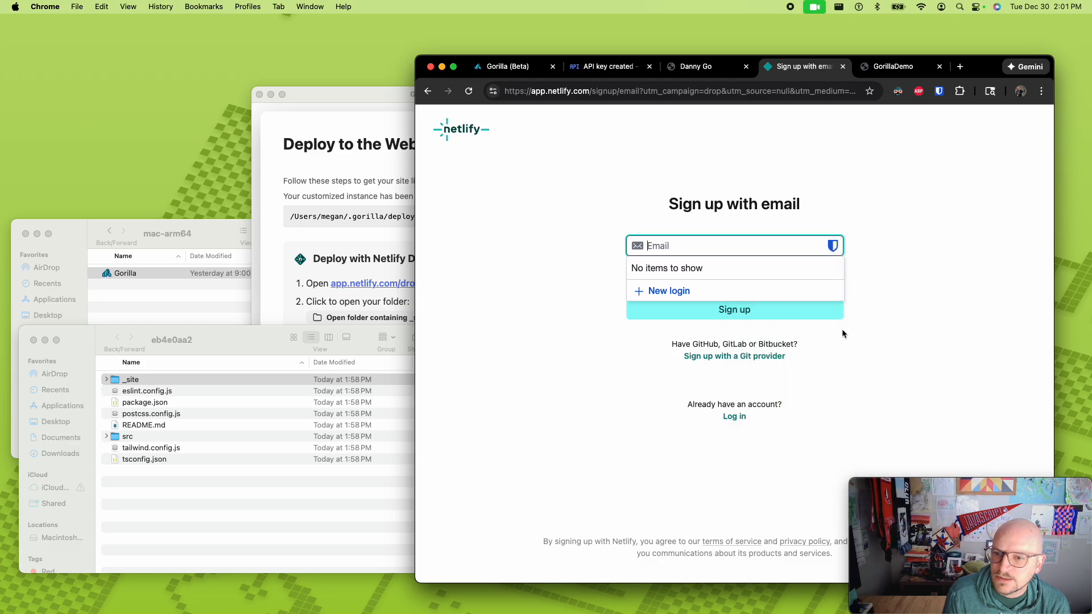
{"action": "right_click", "coordinate": [808, 248]}
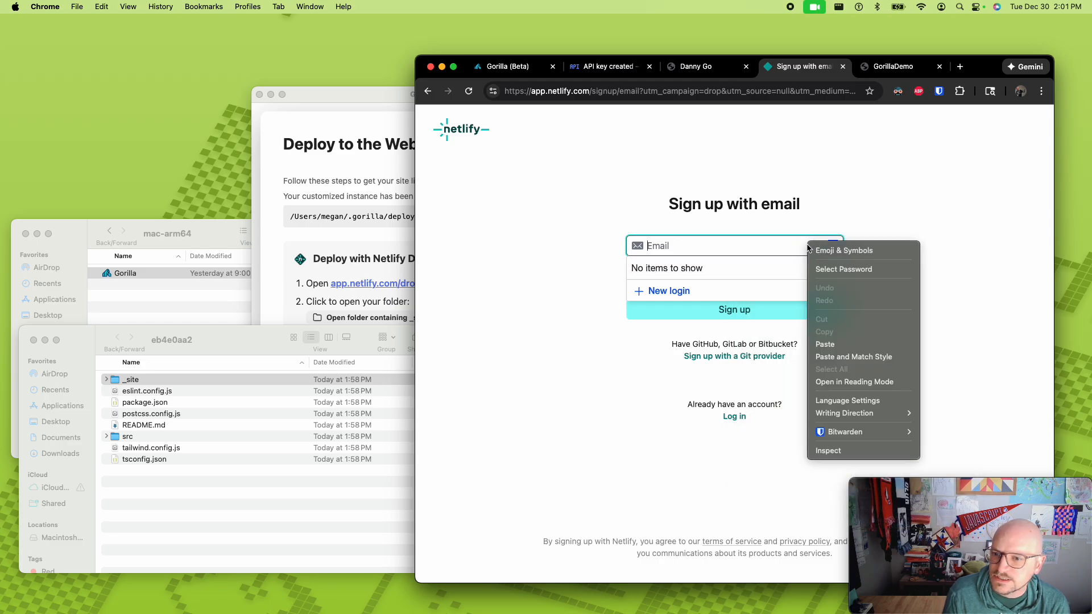
{"action": "left_click", "coordinate": [720, 247]}
{"action": "type", "text": "brian"}
{"action": "left_click", "coordinate": [719, 274]}
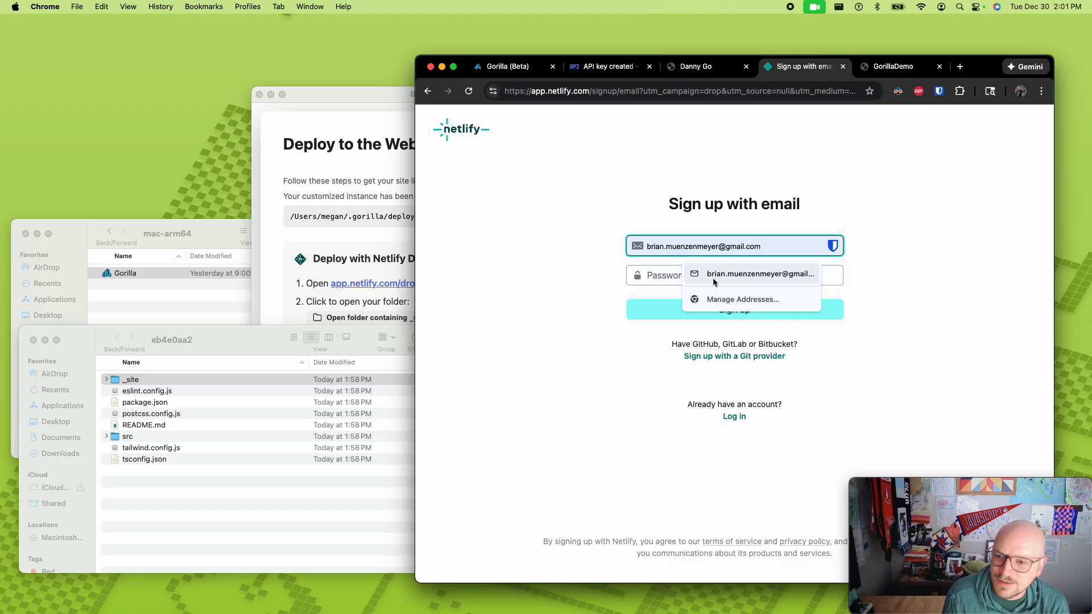
- Check the Bitwarden options for the password field, then search the Bitwarden vault for netlify in a temporary browser tab
{"action": "right_click", "coordinate": [720, 275]}
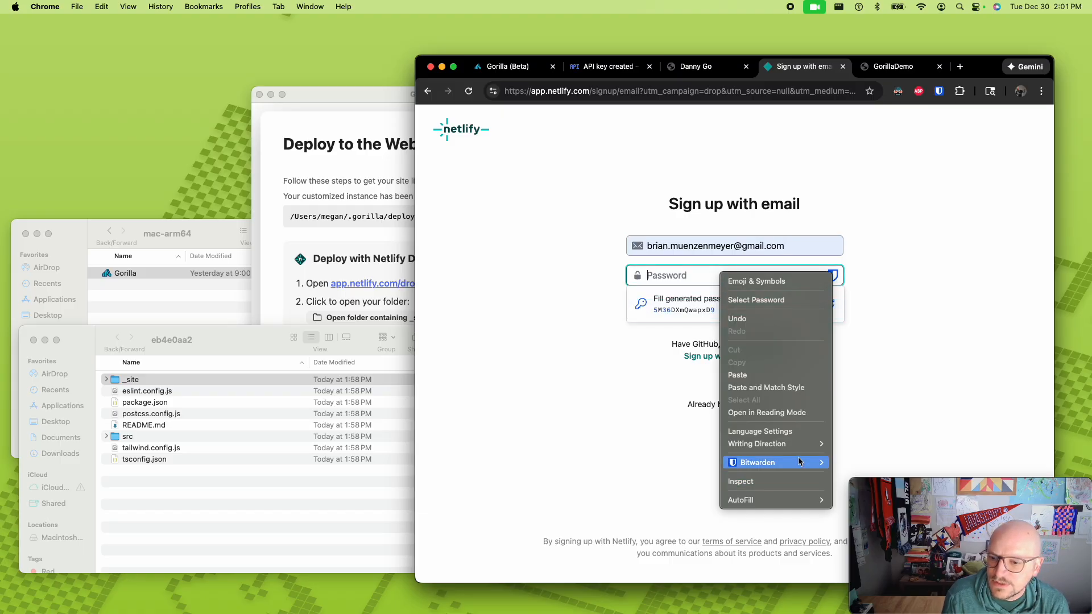
{"action": "mouse_move", "coordinate": [796, 461]}
{"action": "mouse_move", "coordinate": [876, 470]}
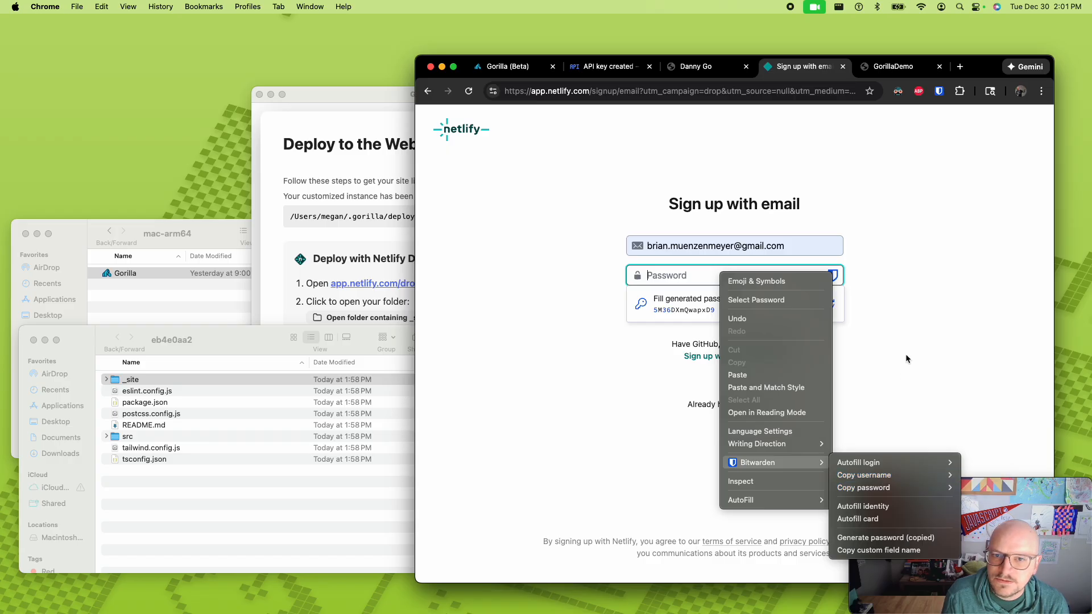
{"action": "key", "text": "Escape"}
{"action": "key", "text": "super+t"}
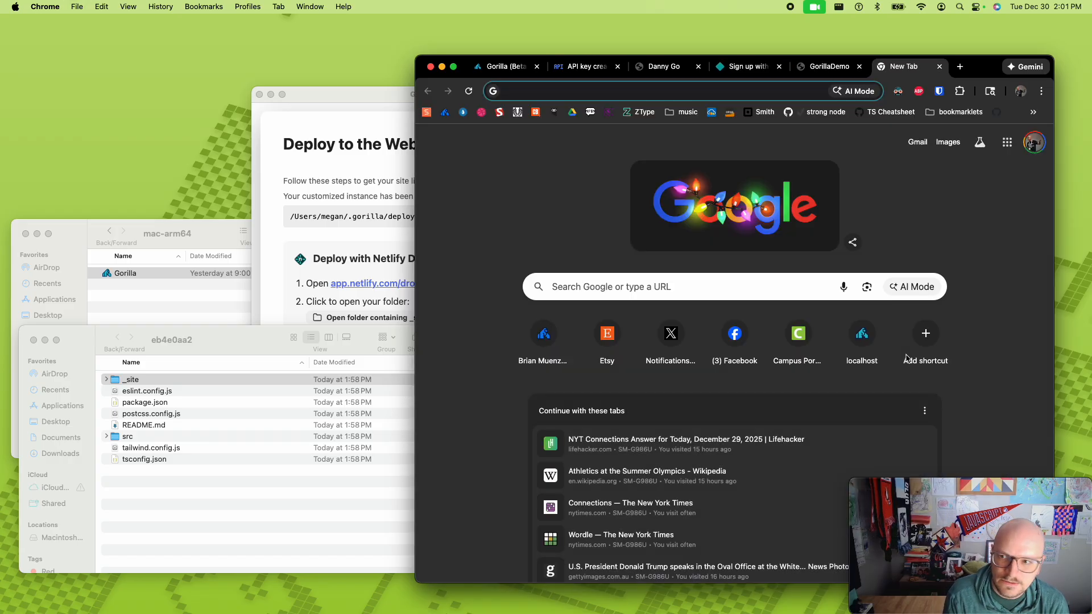
{"action": "left_click", "coordinate": [939, 91]}
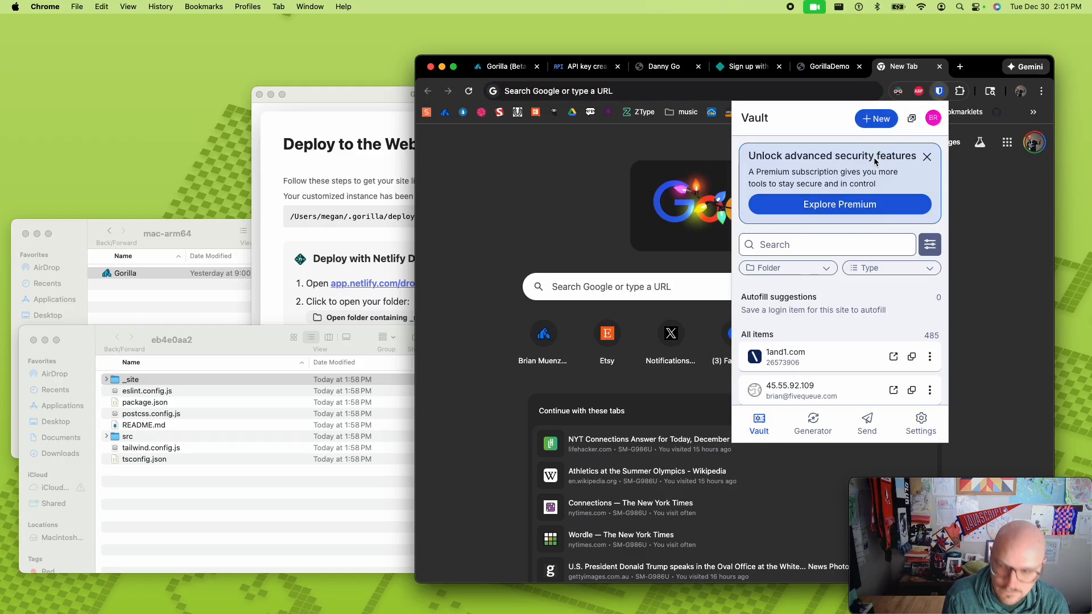
{"action": "left_click", "coordinate": [808, 246]}
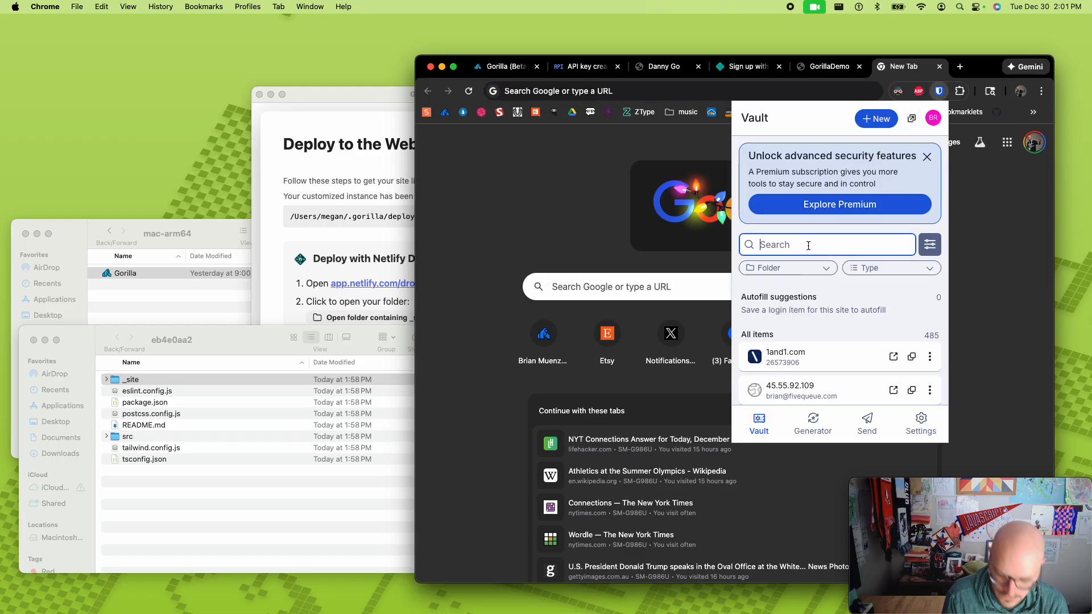
{"action": "type", "text": "netlify"}
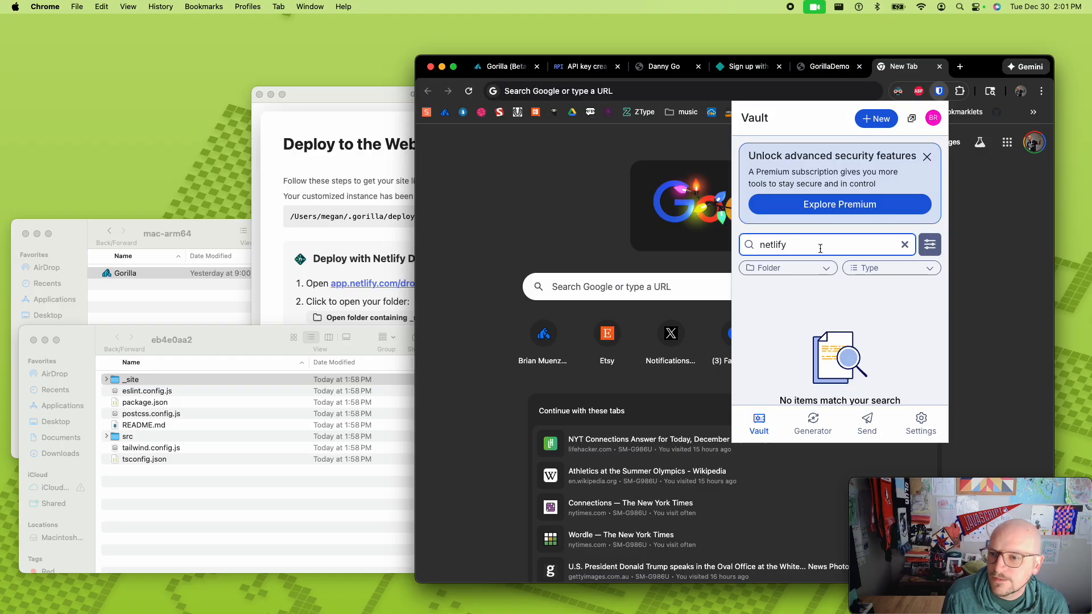
{"action": "key", "text": "super+a"}
{"action": "key", "text": "BackSpace"}
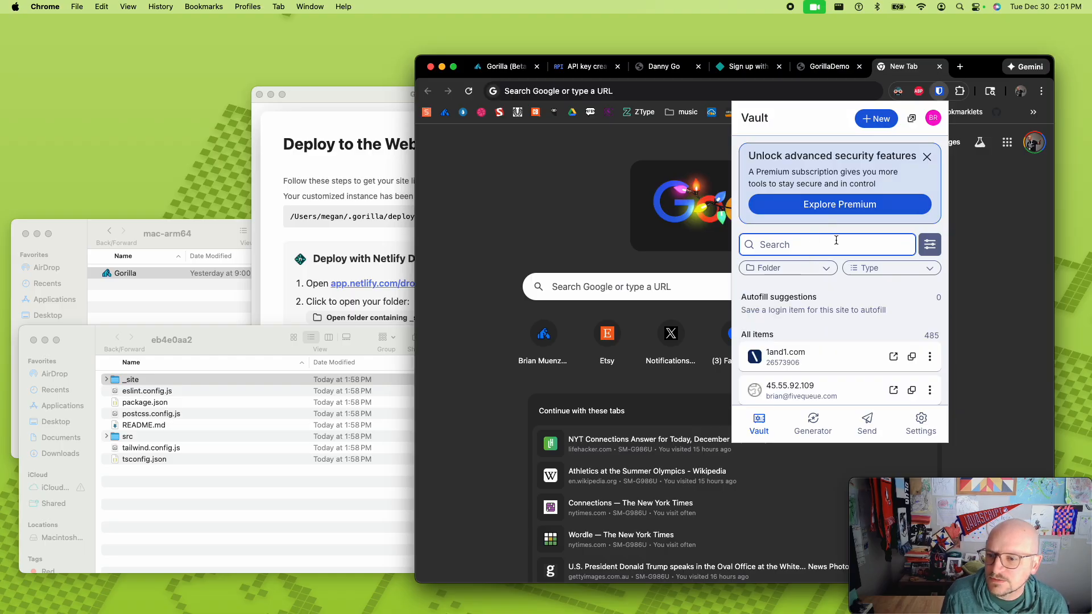
{"action": "left_click", "coordinate": [940, 67]}
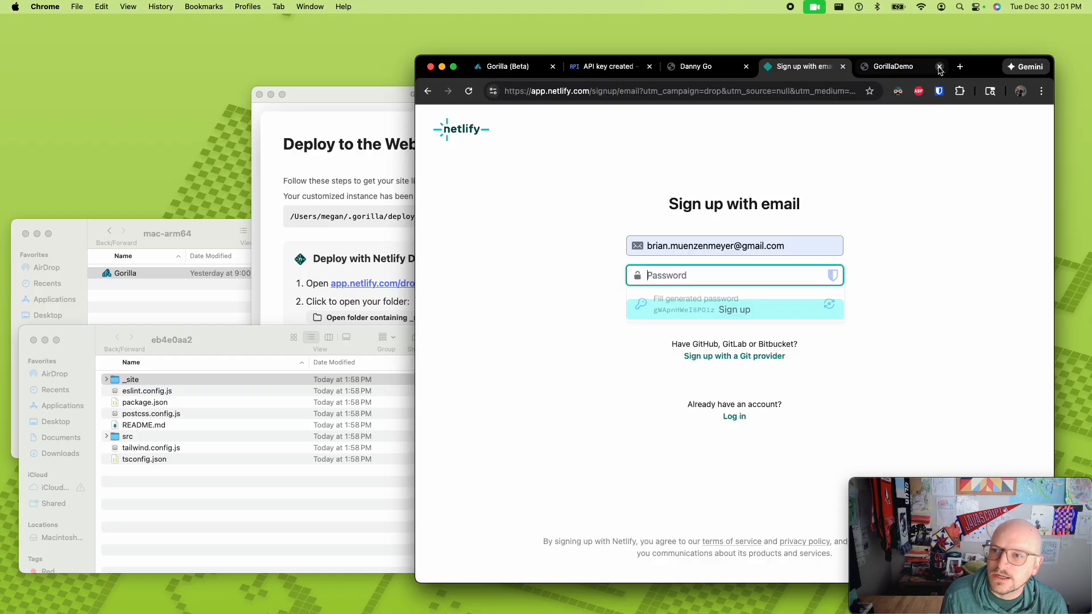
- Leave the email sign-up form, sign up with GitHub instead and continue past the organization's single sign-on page
{"action": "left_click", "coordinate": [430, 92]}
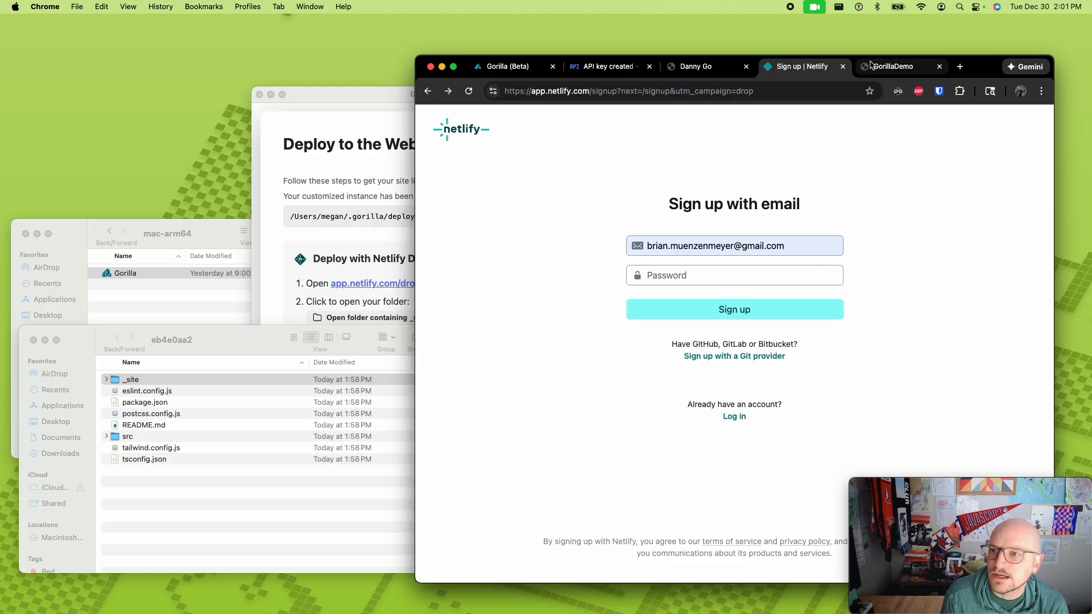
{"action": "left_click", "coordinate": [426, 92]}
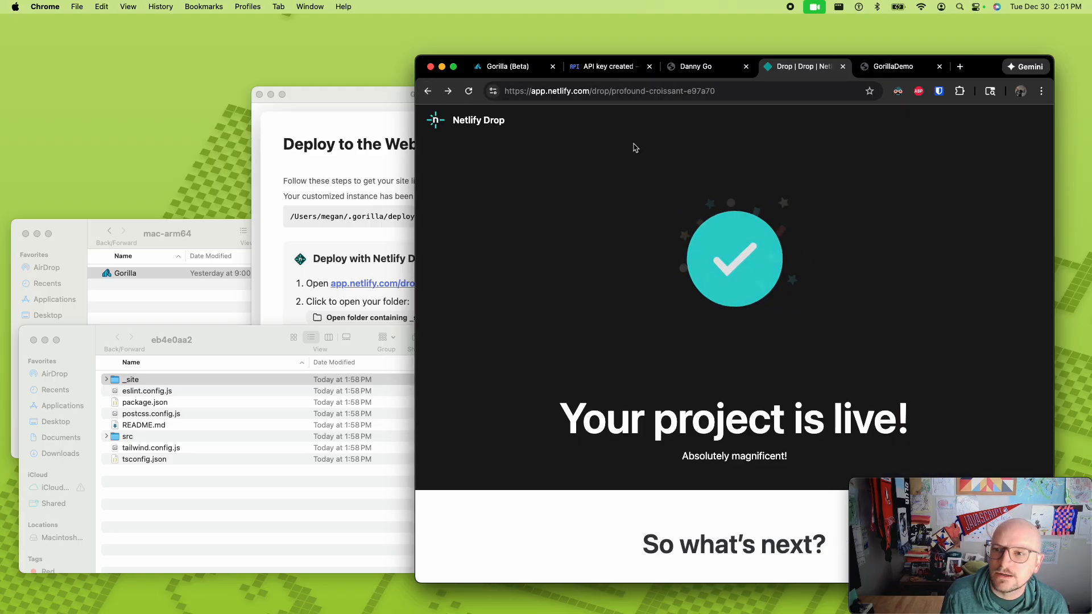
{"action": "left_click", "coordinate": [791, 342]}
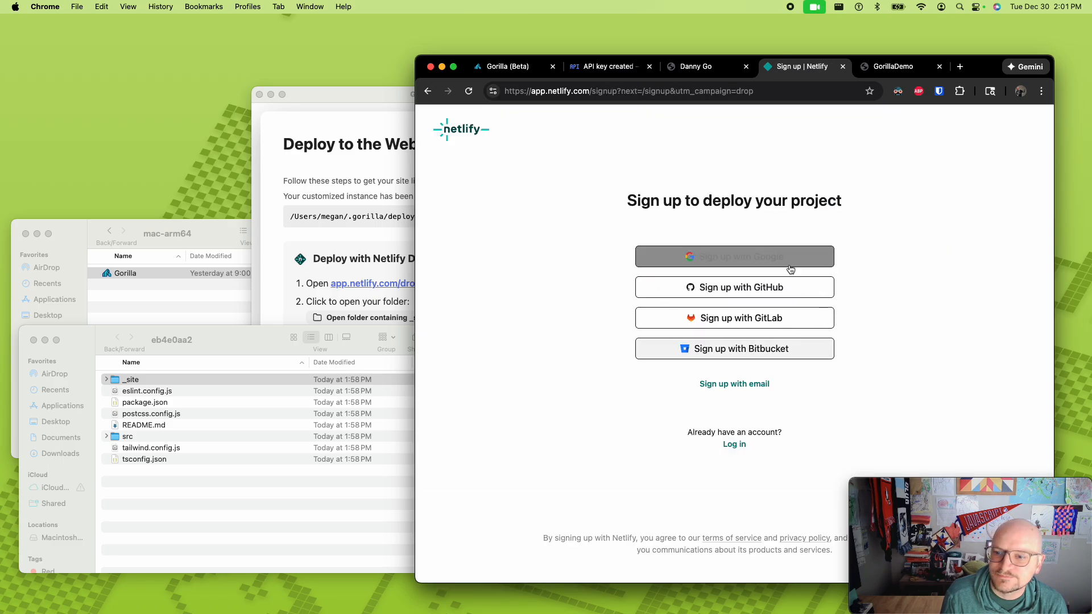
{"action": "left_click", "coordinate": [771, 287]}
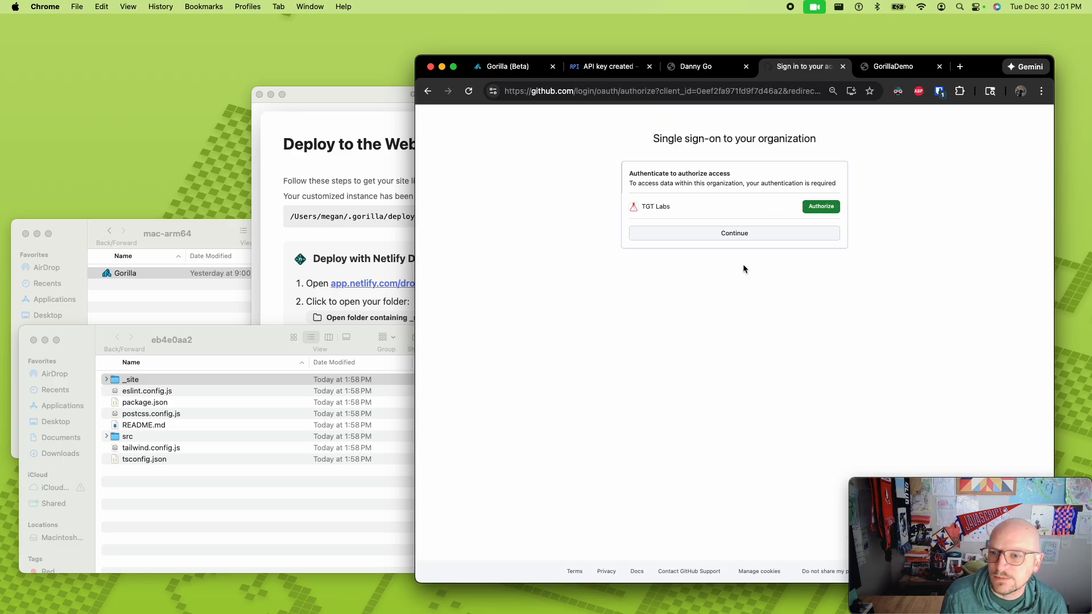
{"action": "left_click", "coordinate": [810, 239]}
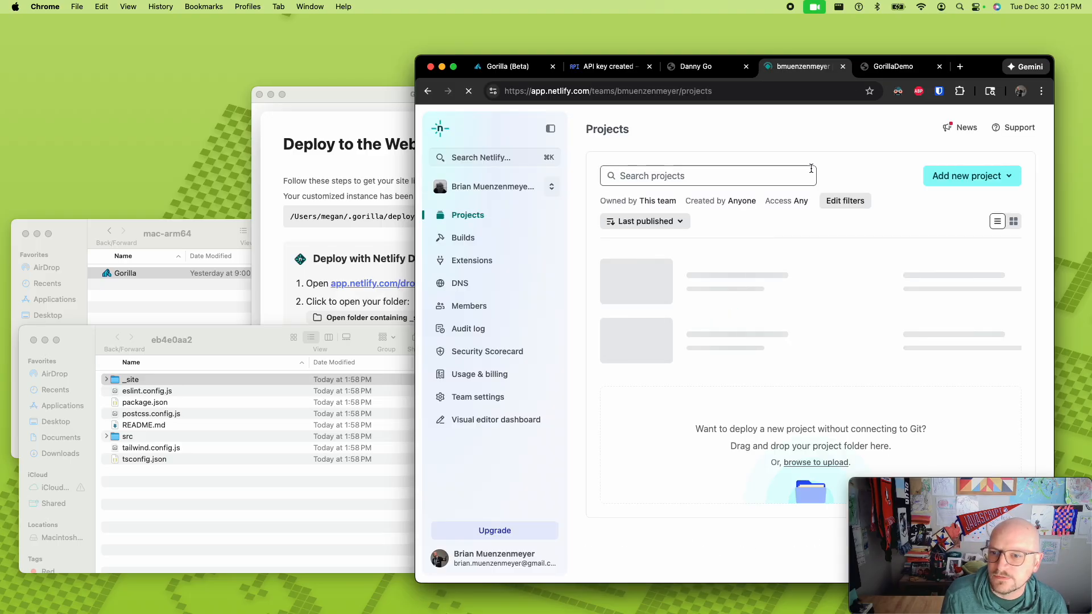
- Open the profound-croissant-e97a70 project from the team's project list and look over its overview
{"action": "scroll", "coordinate": [700, 319], "scroll_direction": "down", "scroll_amount": 5}
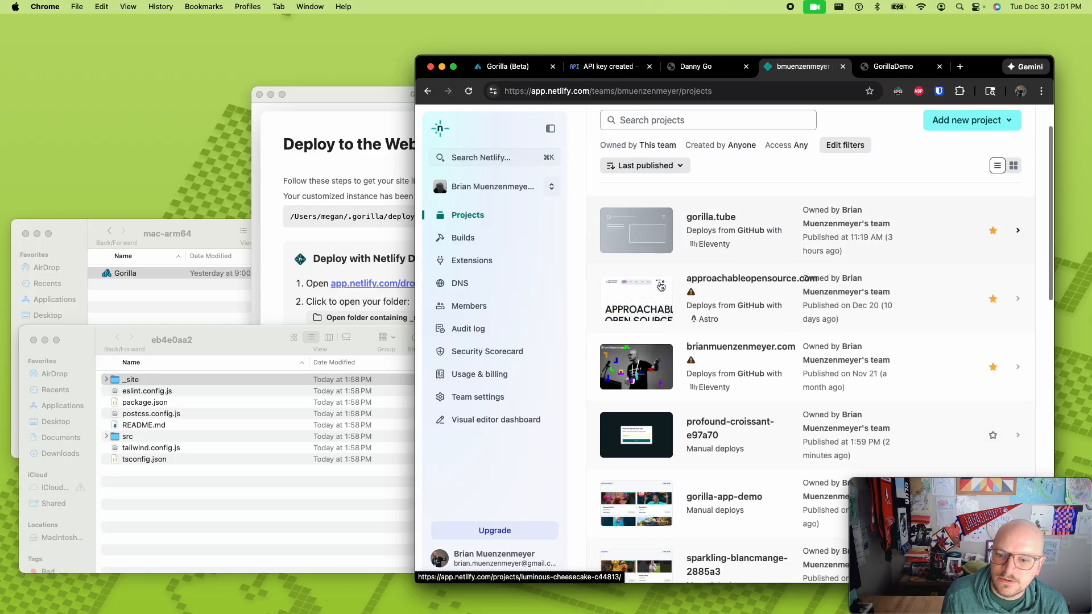
{"action": "left_click", "coordinate": [702, 335]}
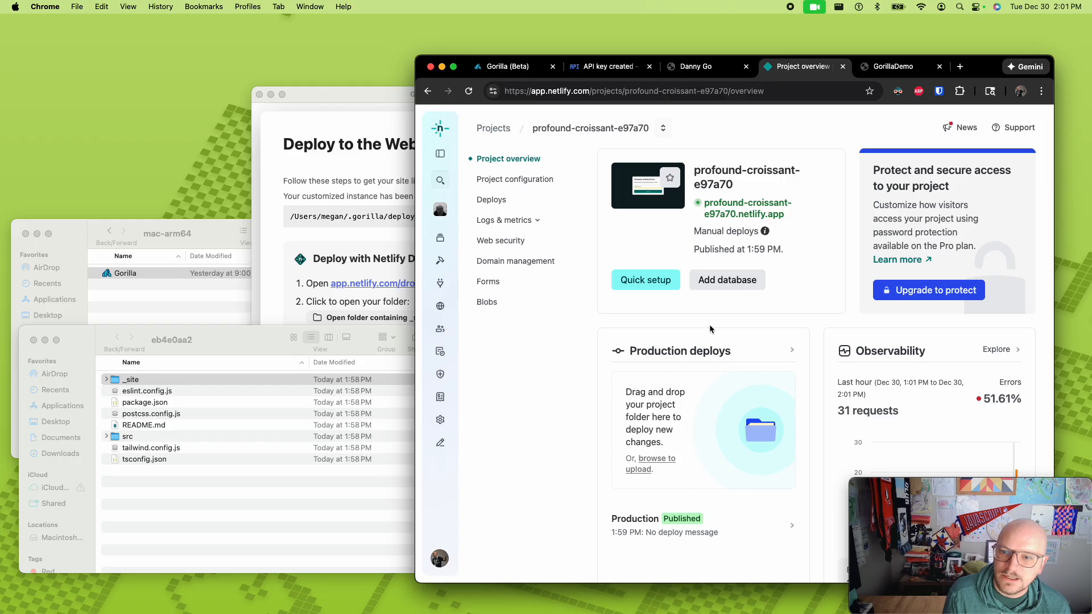
{"action": "scroll", "coordinate": [709, 328], "scroll_direction": "down", "scroll_amount": 3}
{"action": "scroll", "coordinate": [710, 327], "scroll_direction": "up", "scroll_amount": 3}
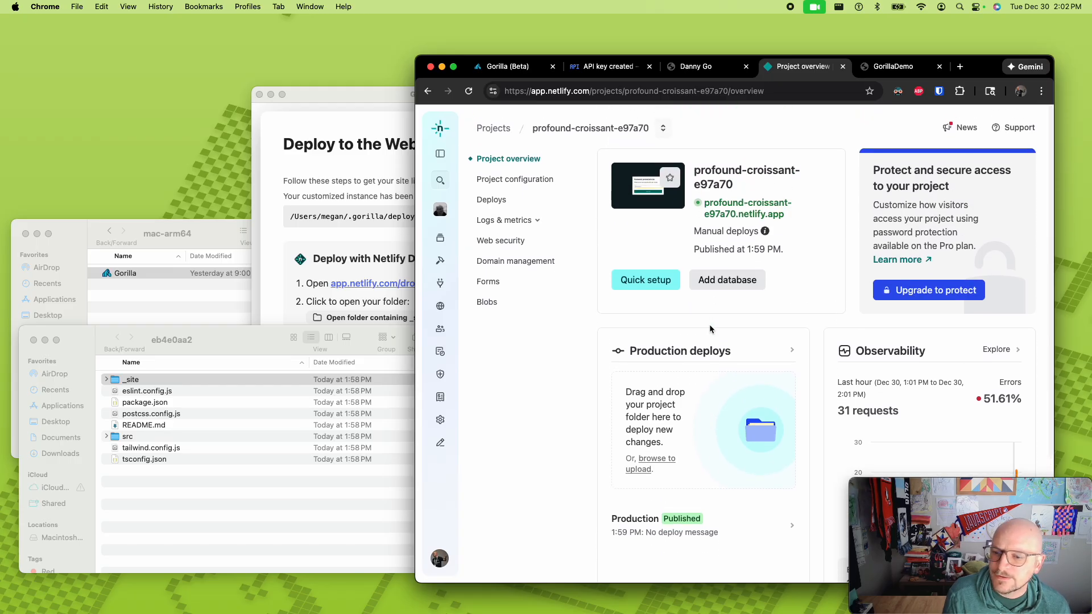
- Open the project's live site in a new tab to check it and return to the project overview
{"action": "right_click", "coordinate": [734, 207]}
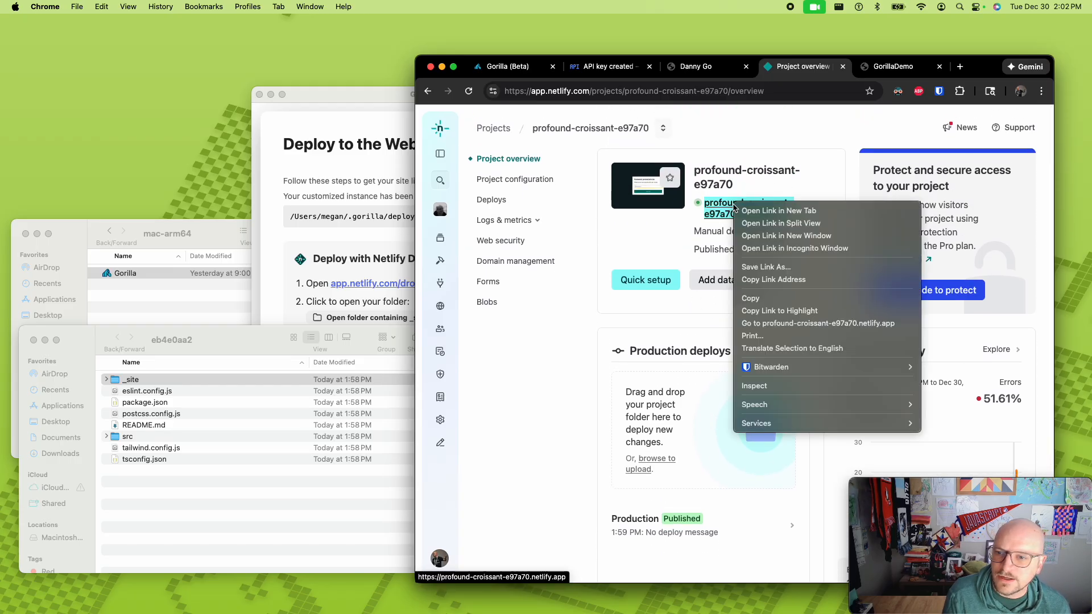
{"action": "left_click", "coordinate": [779, 210]}
{"action": "left_click", "coordinate": [802, 67]}
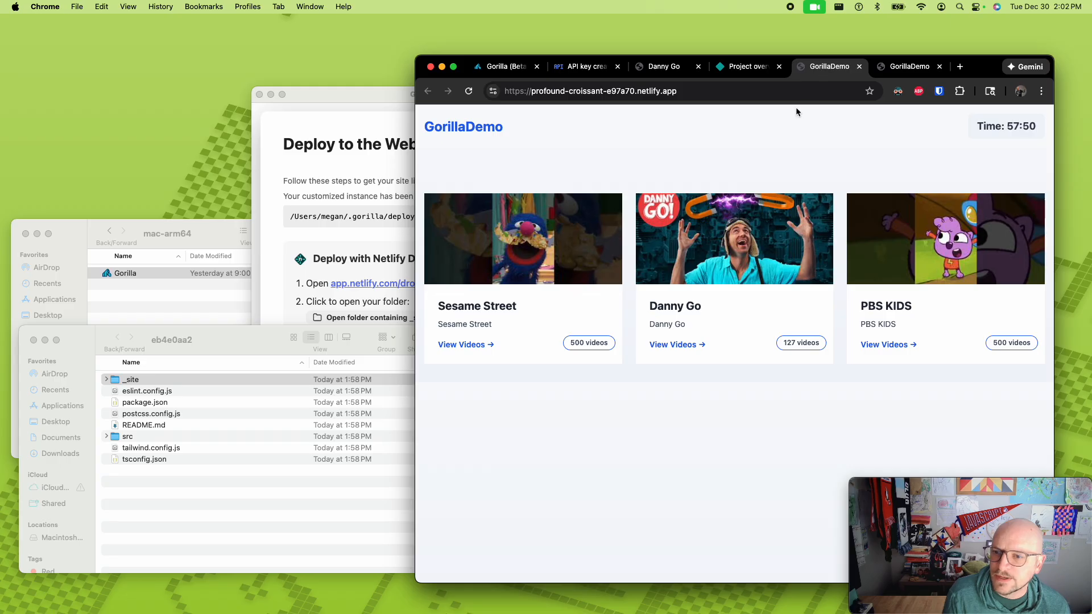
{"action": "left_click", "coordinate": [748, 69]}
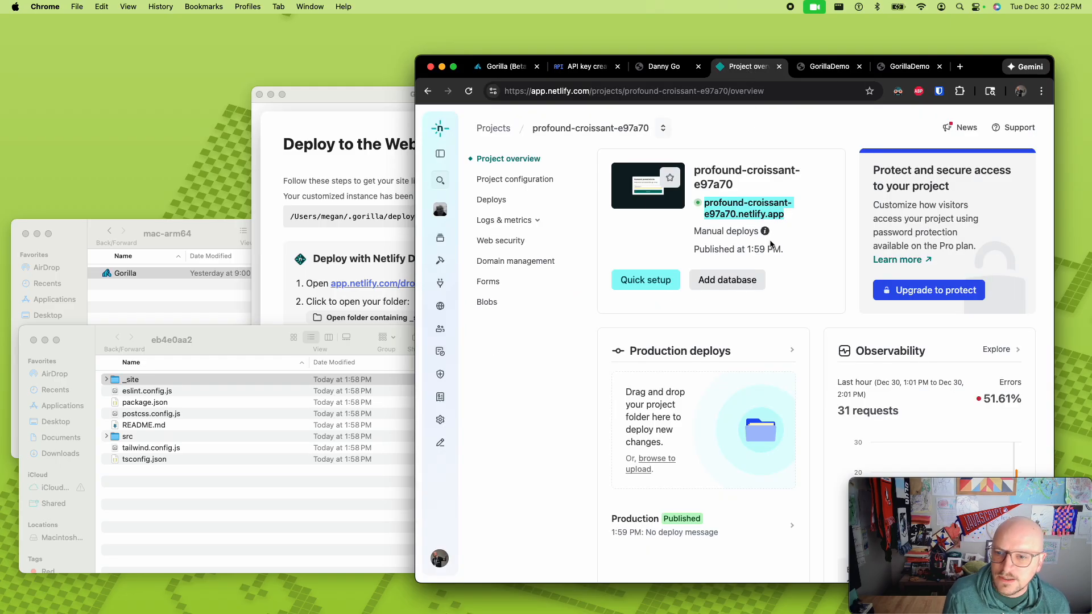
- Open the project's configuration and go to the project details in the general settings
{"action": "left_click", "coordinate": [515, 180]}
{"action": "scroll", "coordinate": [831, 278], "scroll_direction": "down", "scroll_amount": 3}
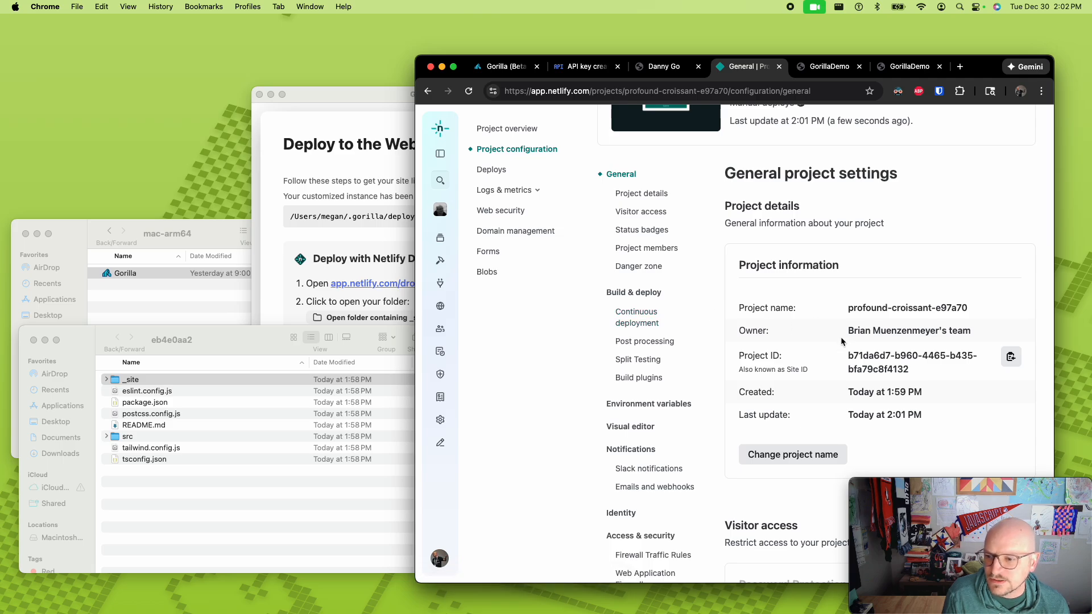
{"action": "scroll", "coordinate": [841, 340], "scroll_direction": "down", "scroll_amount": 2}
{"action": "scroll", "coordinate": [841, 340], "scroll_direction": "up", "scroll_amount": 5}
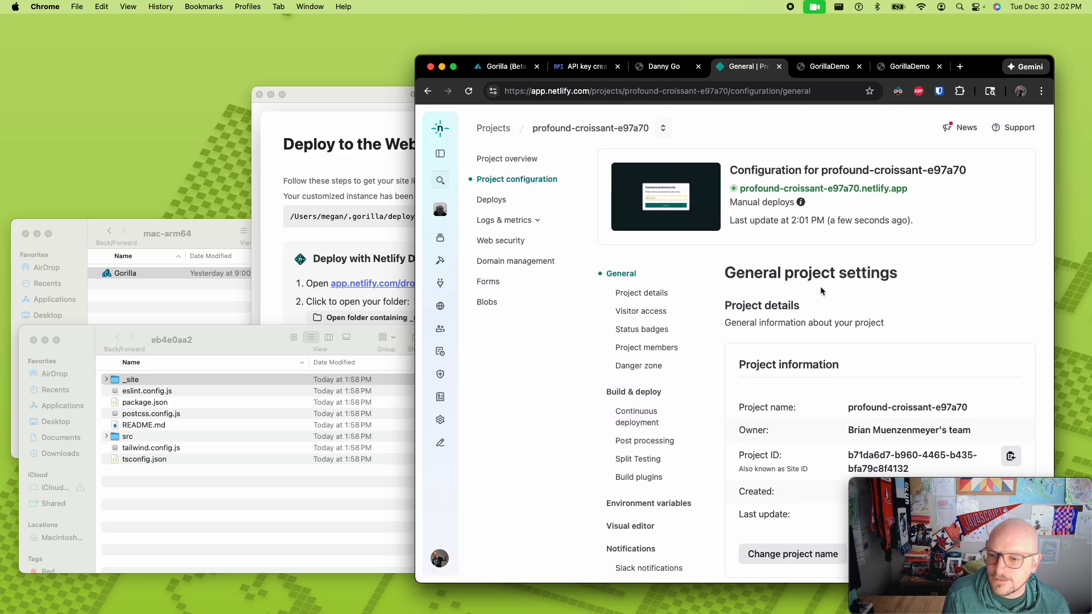
{"action": "scroll", "coordinate": [795, 380], "scroll_direction": "down", "scroll_amount": 2}
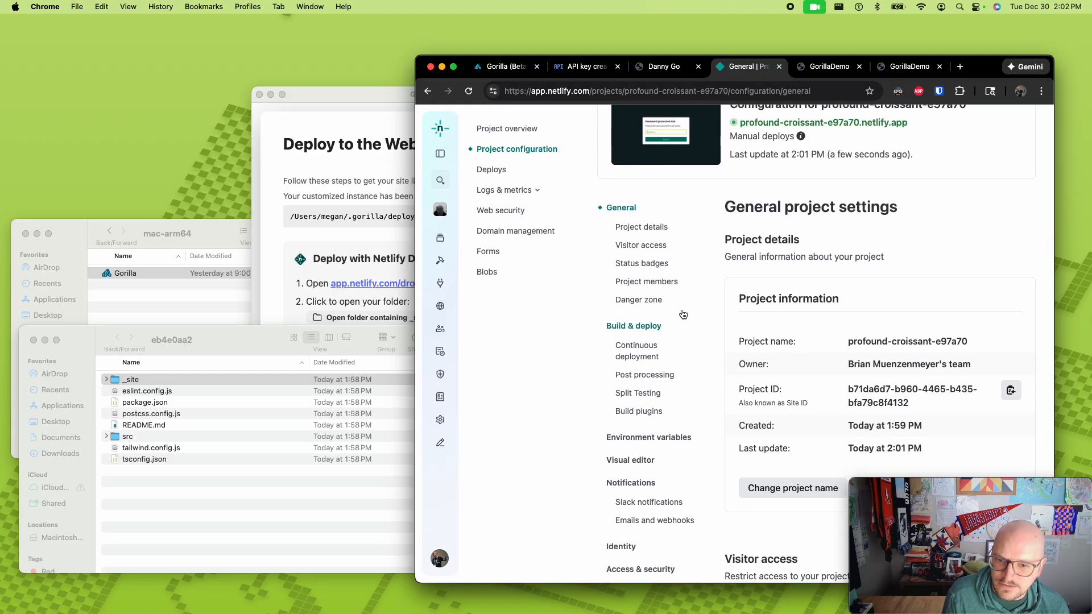
{"action": "left_click", "coordinate": [656, 228]}
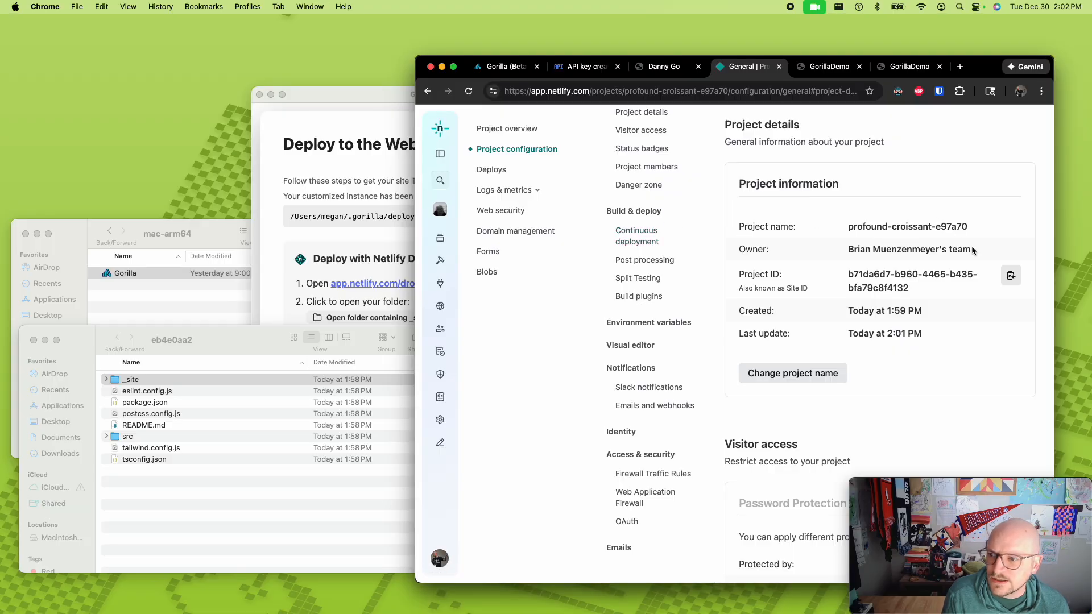
{"action": "scroll", "coordinate": [818, 350], "scroll_direction": "down", "scroll_amount": 4}
{"action": "scroll", "coordinate": [818, 349], "scroll_direction": "up", "scroll_amount": 2}
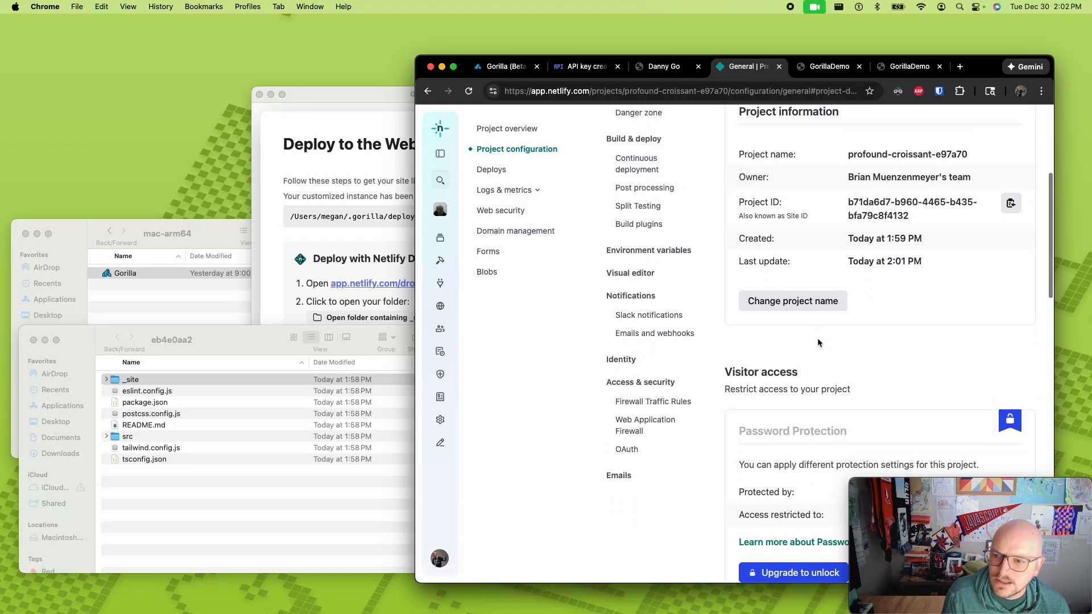
- Change the project name to gorilla-app-demo1 and save it
{"action": "left_click", "coordinate": [821, 338]}
{"action": "key", "text": "alt+shift+Left"}
{"action": "key", "text": "alt+shift+Left"}
{"action": "key", "text": "alt+shift+Left"}
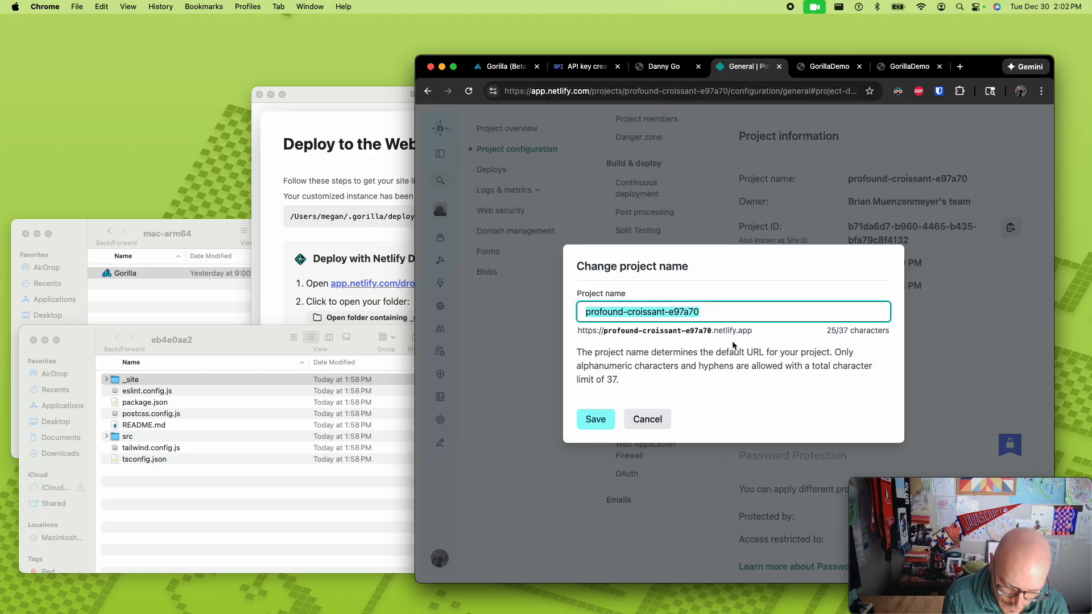
{"action": "type", "text": "cruzfamil"}
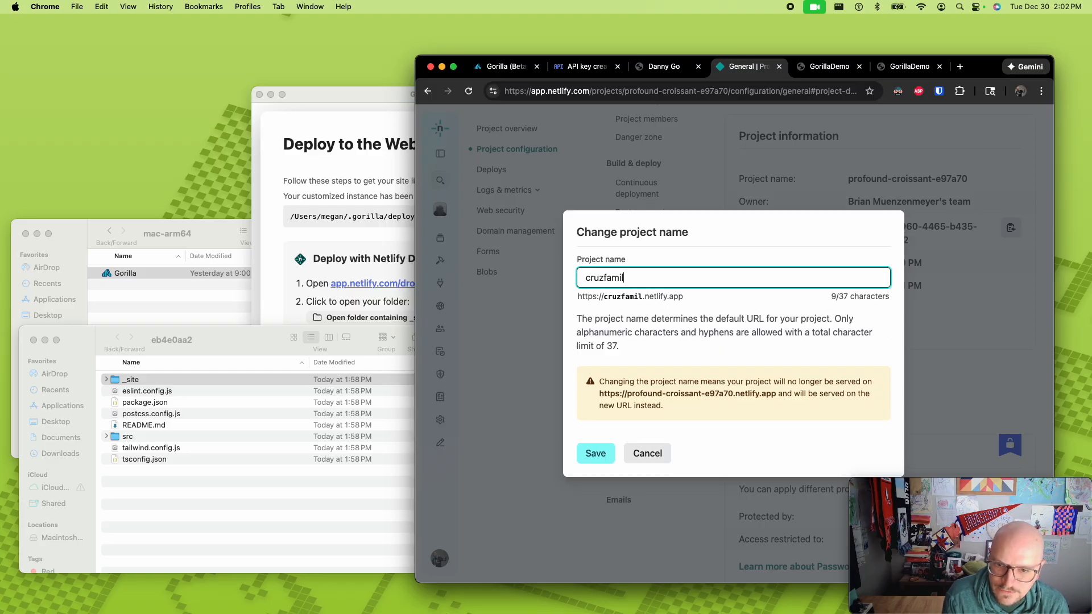
{"action": "type", "text": "y"}
{"action": "key", "text": "super+a"}
{"action": "type", "text": "gori"}
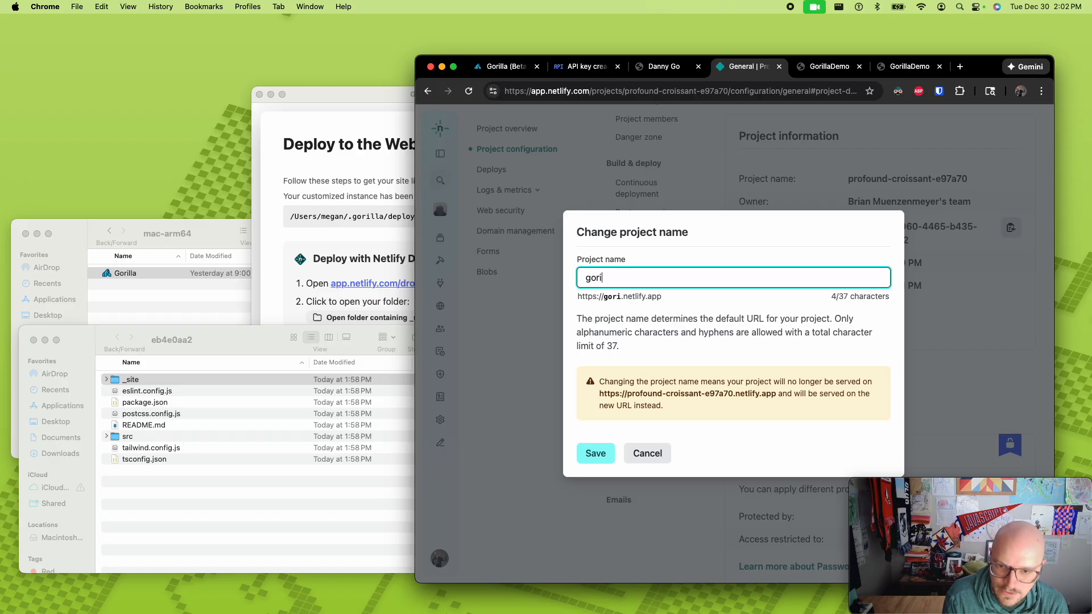
{"action": "type", "text": "lla-app-demo1"}
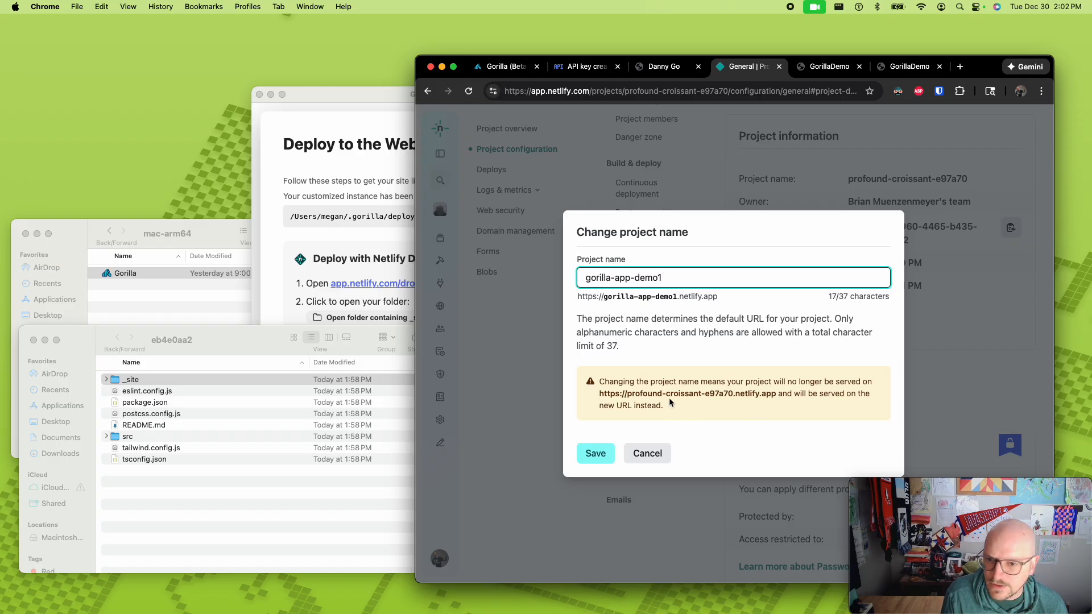
{"action": "left_click", "coordinate": [598, 454]}
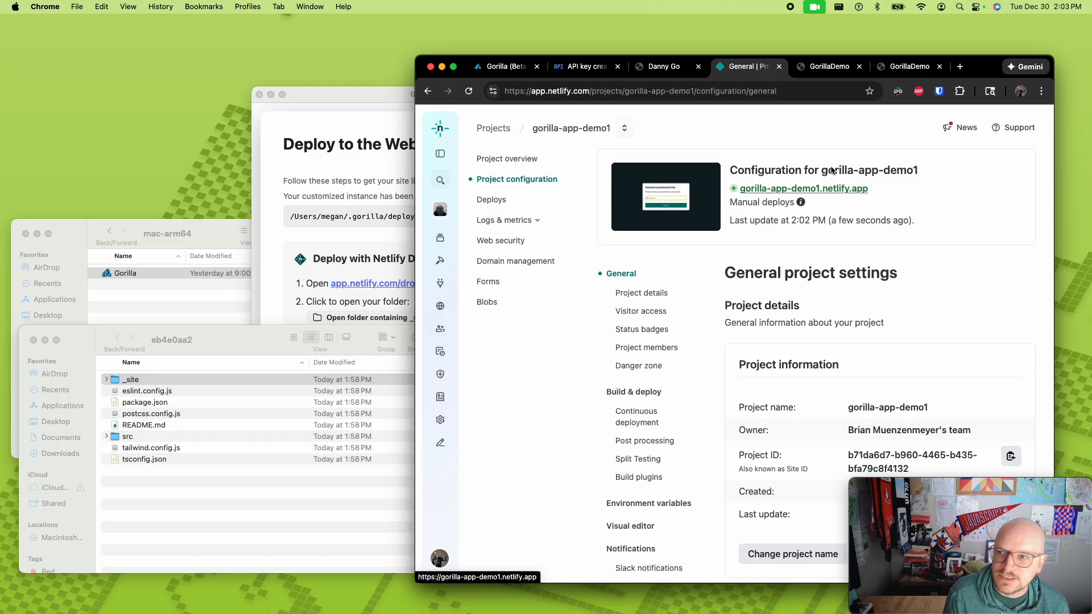
- Open the live site gorilla-app-demo1.netlify.app, switch it from dark to light display with the browser extension, and select its address
{"action": "left_click", "coordinate": [788, 189]}
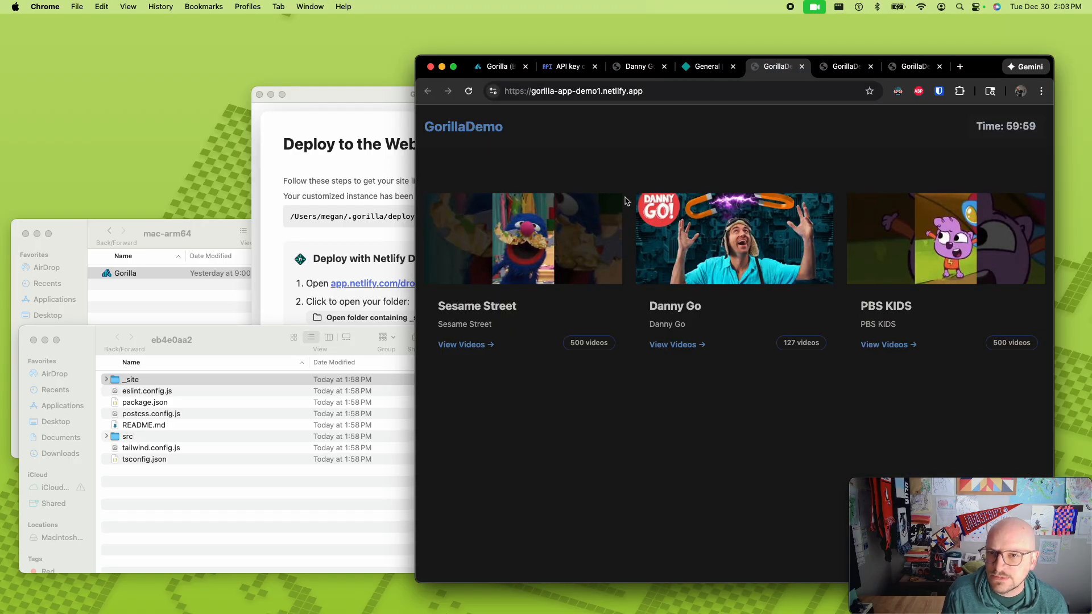
{"action": "left_click", "coordinate": [897, 91]}
{"action": "left_click", "coordinate": [873, 140]}
{"action": "left_click", "coordinate": [688, 128]}
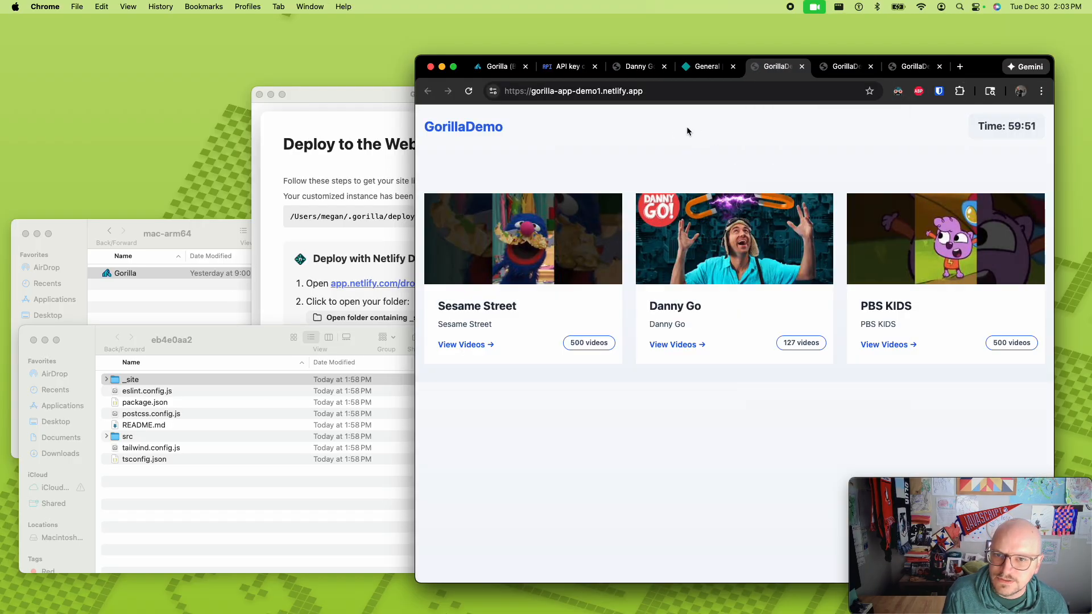
{"action": "left_click", "coordinate": [688, 94]}
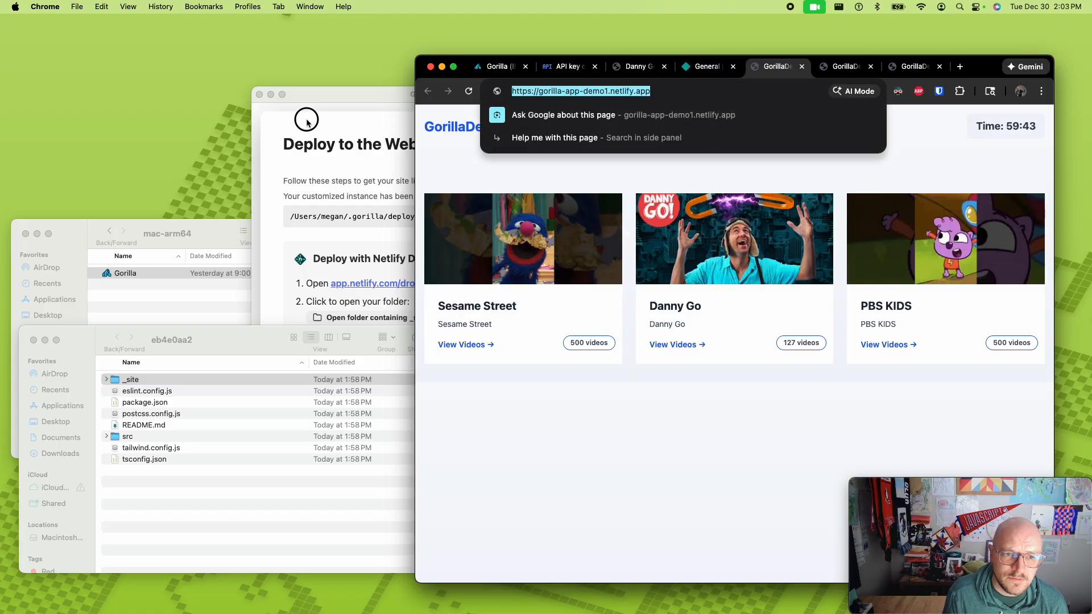
- Switch to the Gorilla app, reload it, open the GorillaDemo instance, test its stored API key and review the allowed channels
{"action": "left_click", "coordinate": [373, 304]}
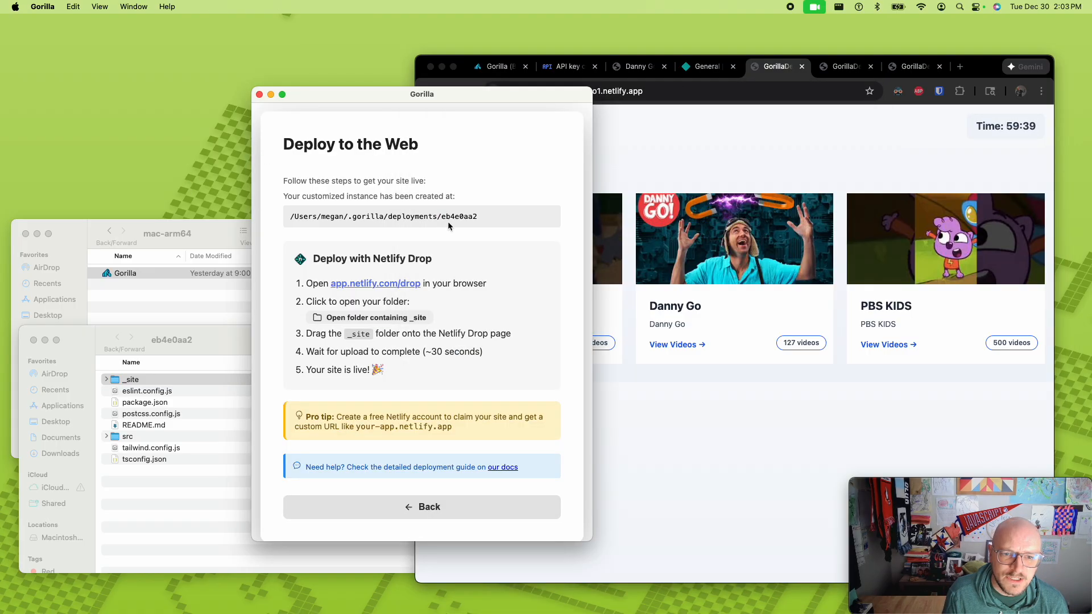
{"action": "key", "text": "super+r"}
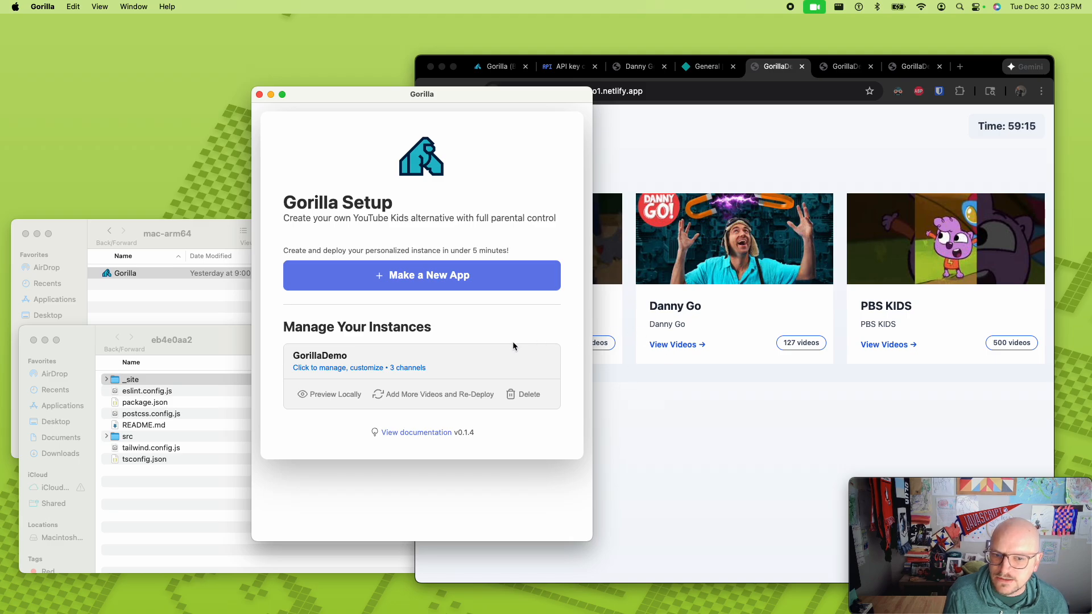
{"action": "left_click", "coordinate": [418, 366]}
{"action": "left_click", "coordinate": [493, 297]}
{"action": "scroll", "coordinate": [436, 460], "scroll_direction": "down", "scroll_amount": 5}
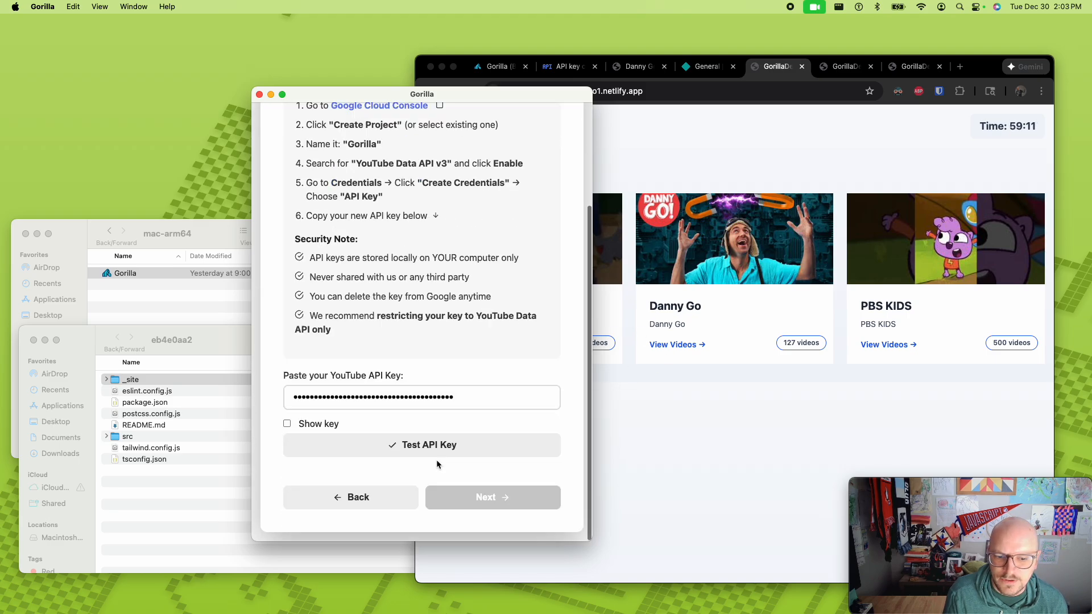
{"action": "left_click", "coordinate": [459, 444]}
{"action": "left_click", "coordinate": [483, 497]}
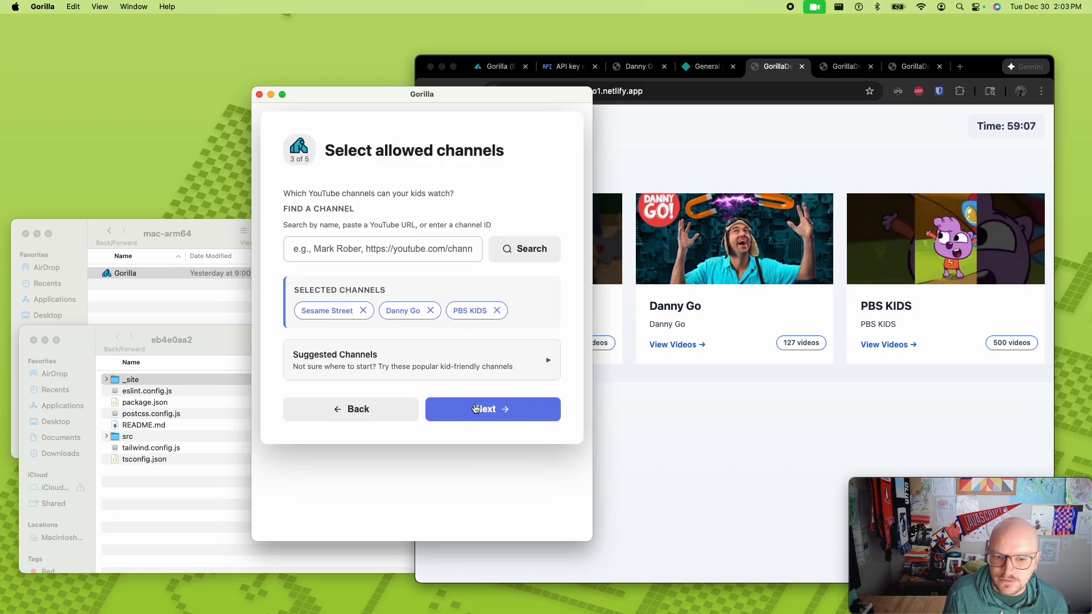
{"action": "left_click", "coordinate": [478, 409]}
{"action": "left_click", "coordinate": [375, 388]}
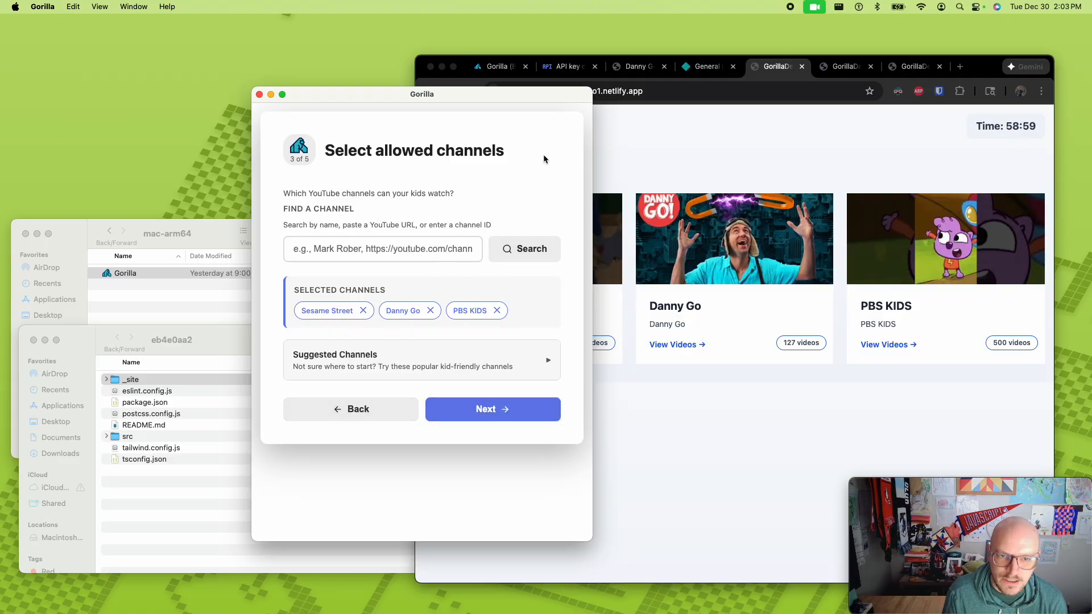
- Return to the Gorilla start screen and rebuild GorillaDemo with more videos for re-deployment through Netlify Drop
{"action": "key", "text": "super+r"}
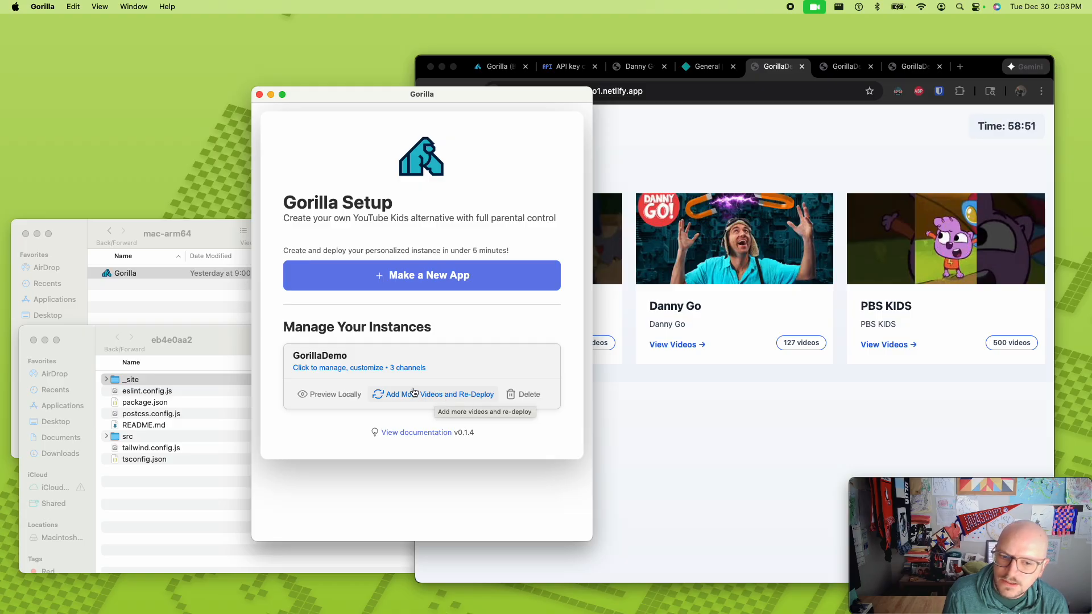
{"action": "left_click", "coordinate": [448, 394]}
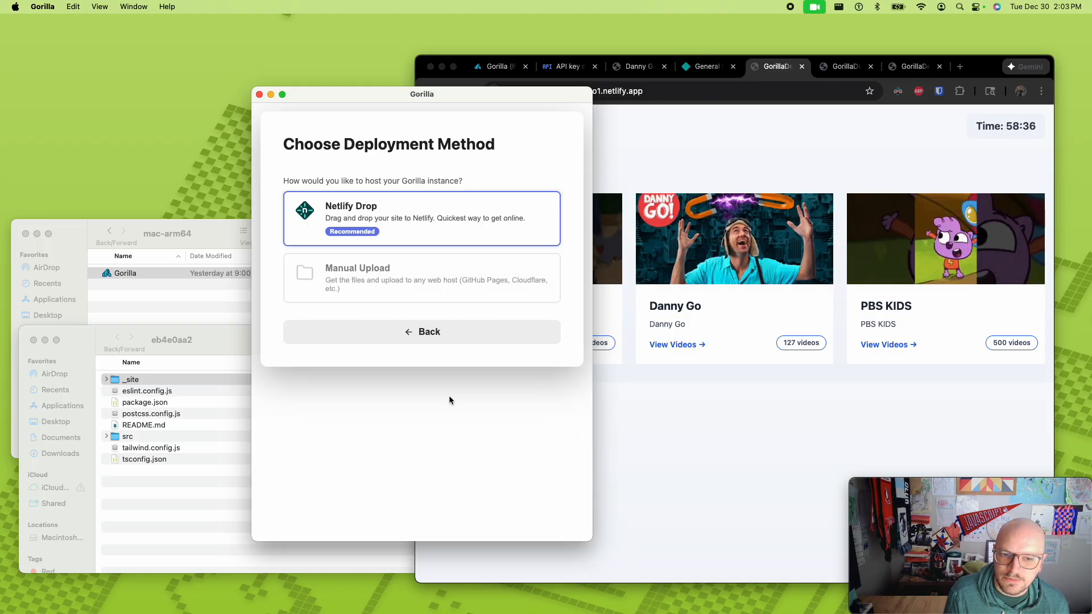
{"action": "left_click", "coordinate": [429, 237]}
- Open the gorilla-app-demo1 project overview in Netlify and take the _site folder from the eb4e0aa2 folder in Finder for a new production deploy
{"action": "left_click", "coordinate": [707, 67]}
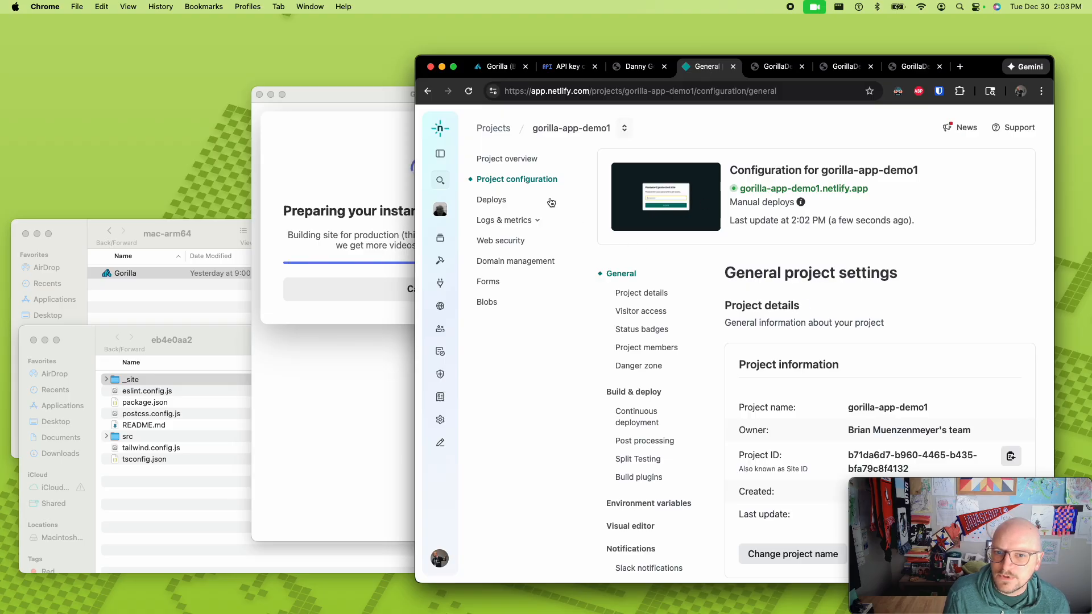
{"action": "left_click", "coordinate": [503, 159]}
{"action": "scroll", "coordinate": [760, 276], "scroll_direction": "down", "scroll_amount": 4}
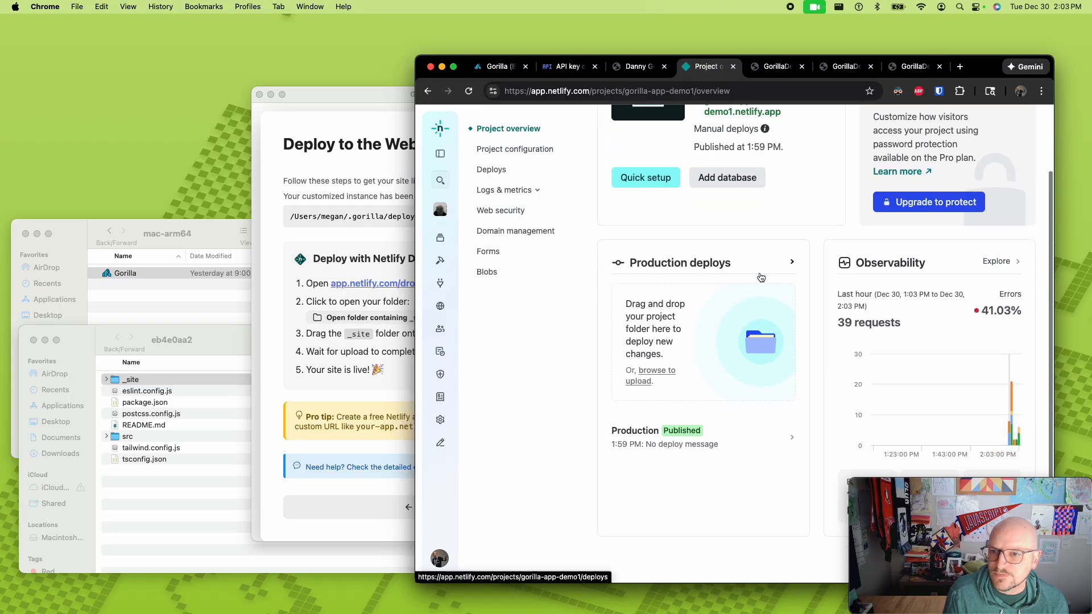
{"action": "scroll", "coordinate": [760, 277], "scroll_direction": "up", "scroll_amount": 3}
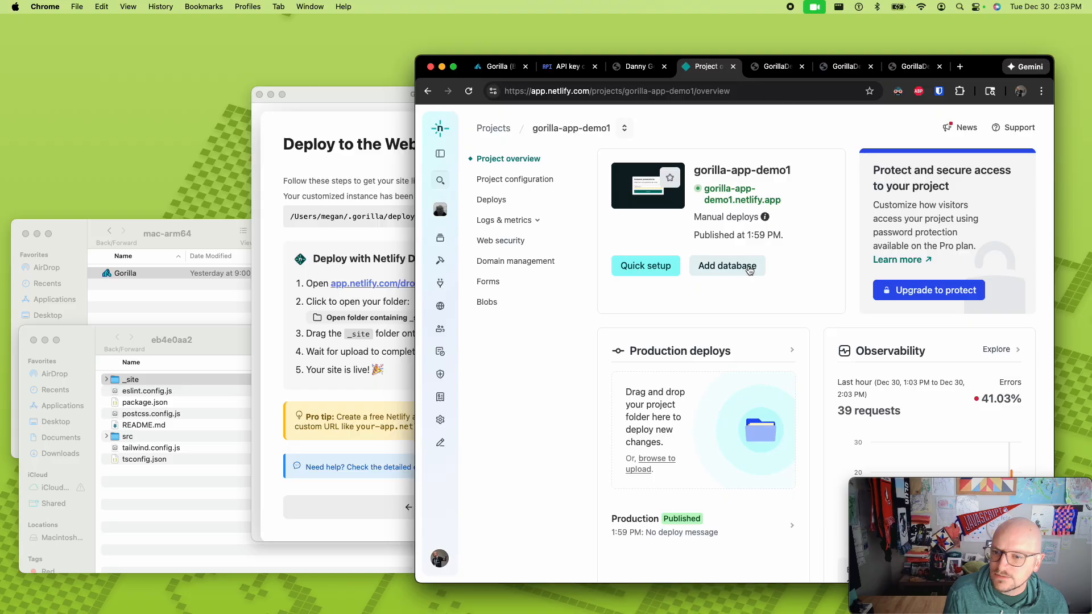
{"action": "left_click", "coordinate": [190, 339]}
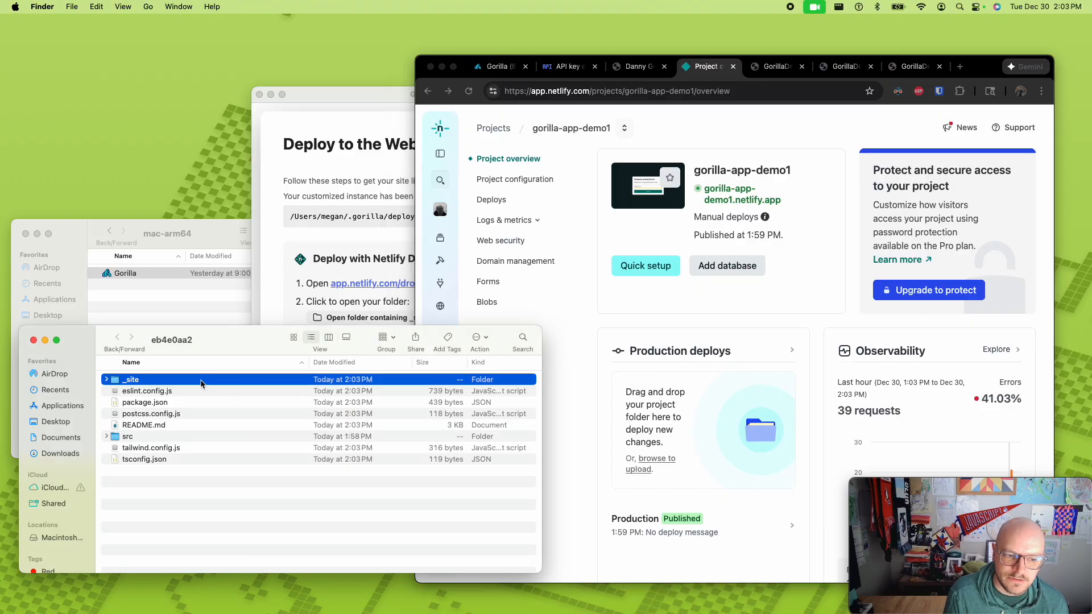
{"action": "left_click_drag", "start_coordinate": [201, 384], "coordinate": [380, 385]}
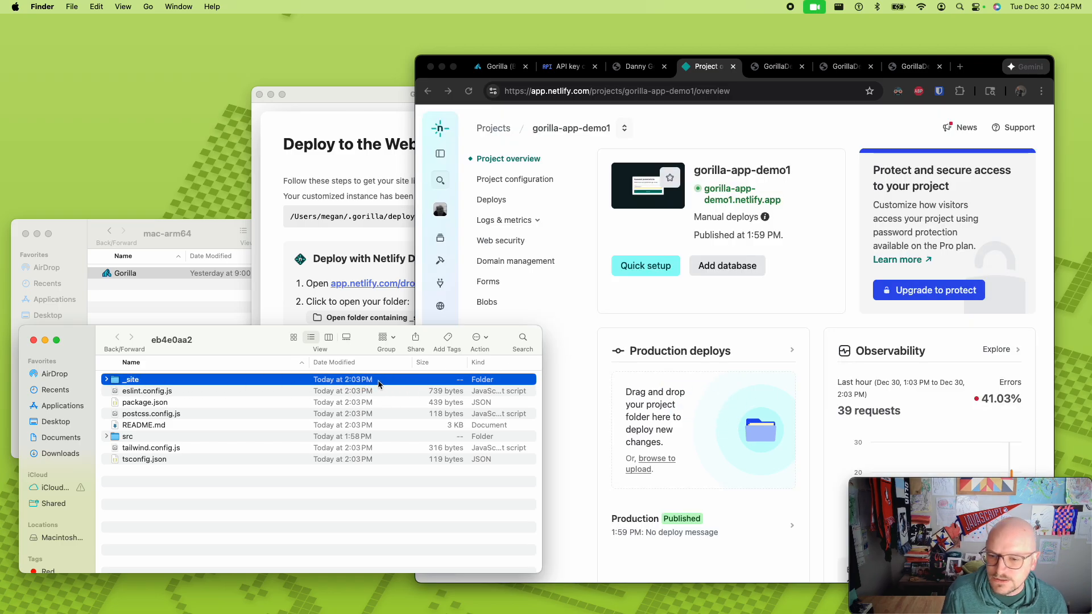